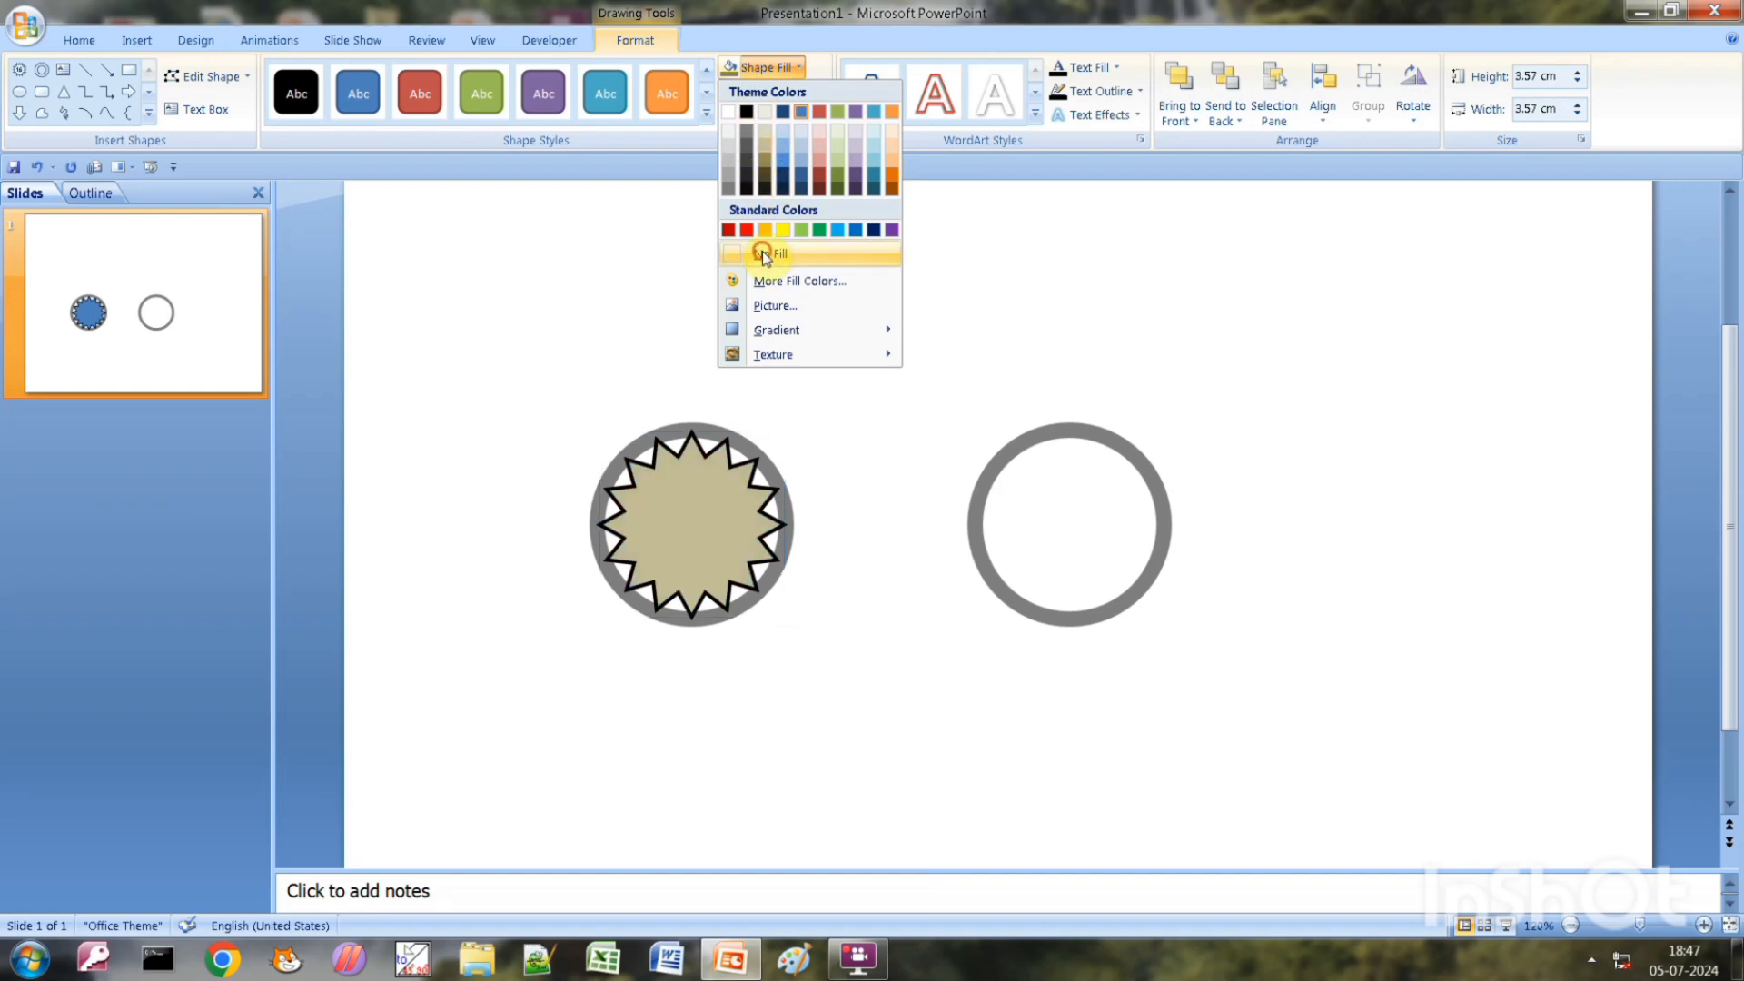
Remove the fill from the star inside the left ring and collapse its inner points to the centre to form spokes.
{"action": "left_click", "coordinate": [767, 253]}
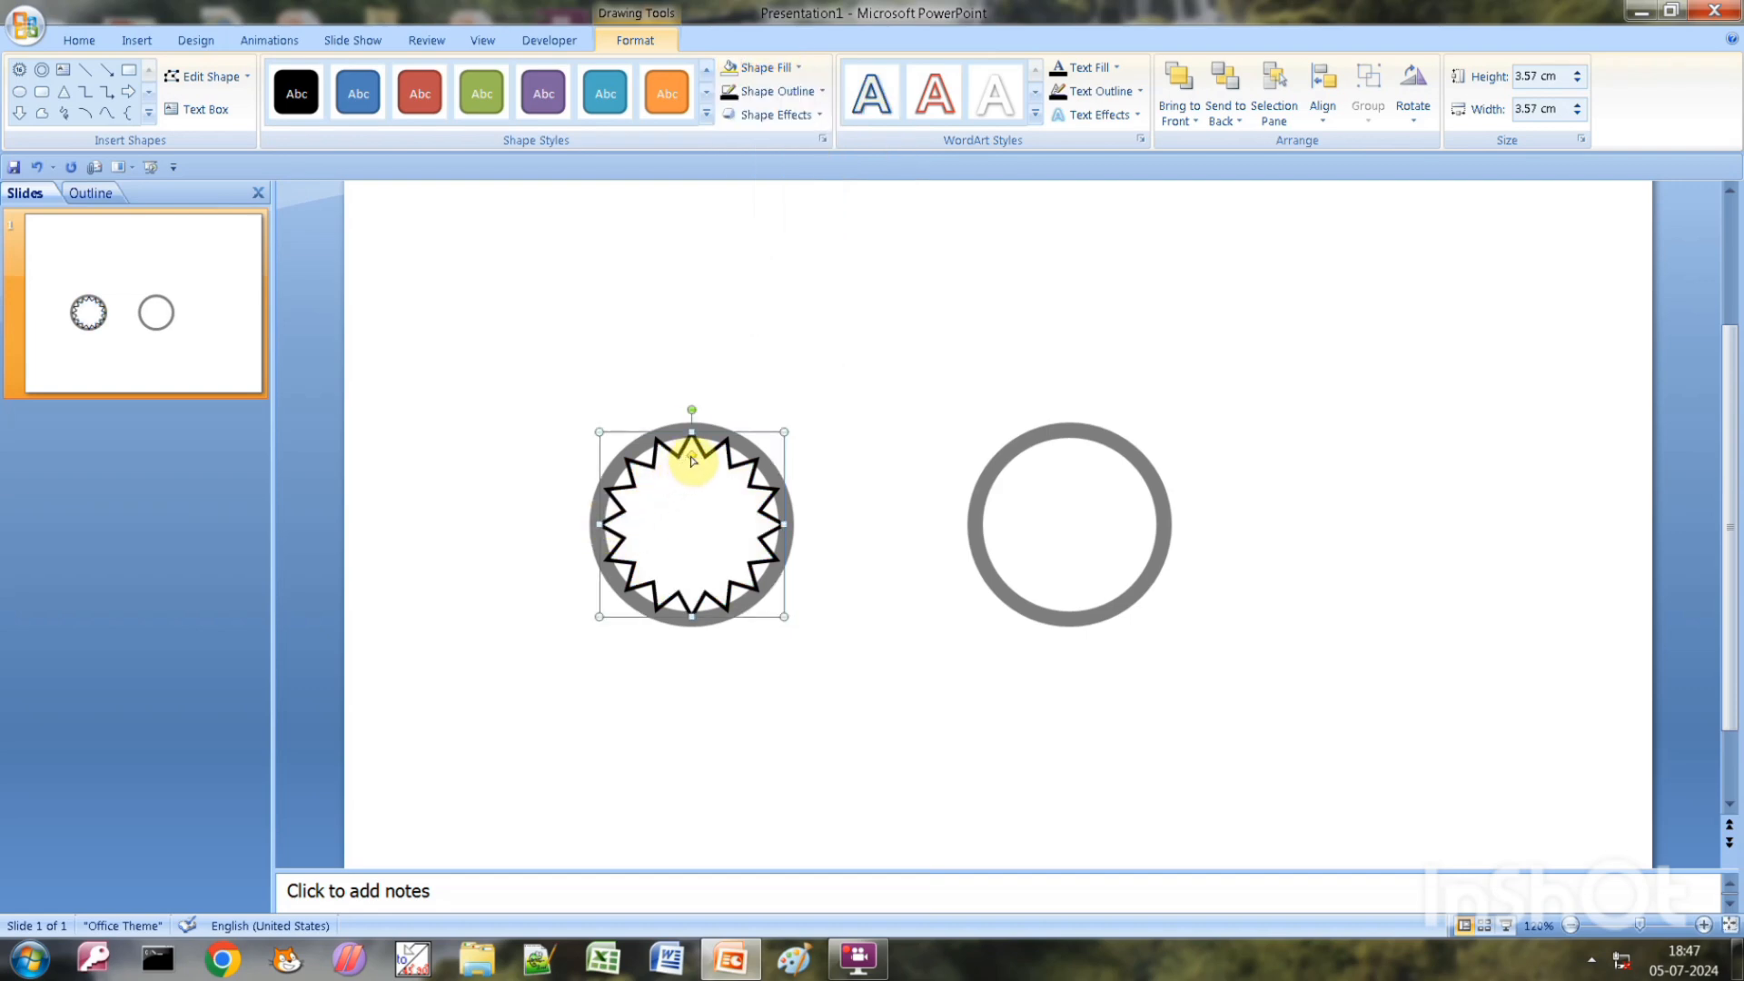
{"action": "left_click_drag", "start_coordinate": [688, 465], "coordinate": [691, 529]}
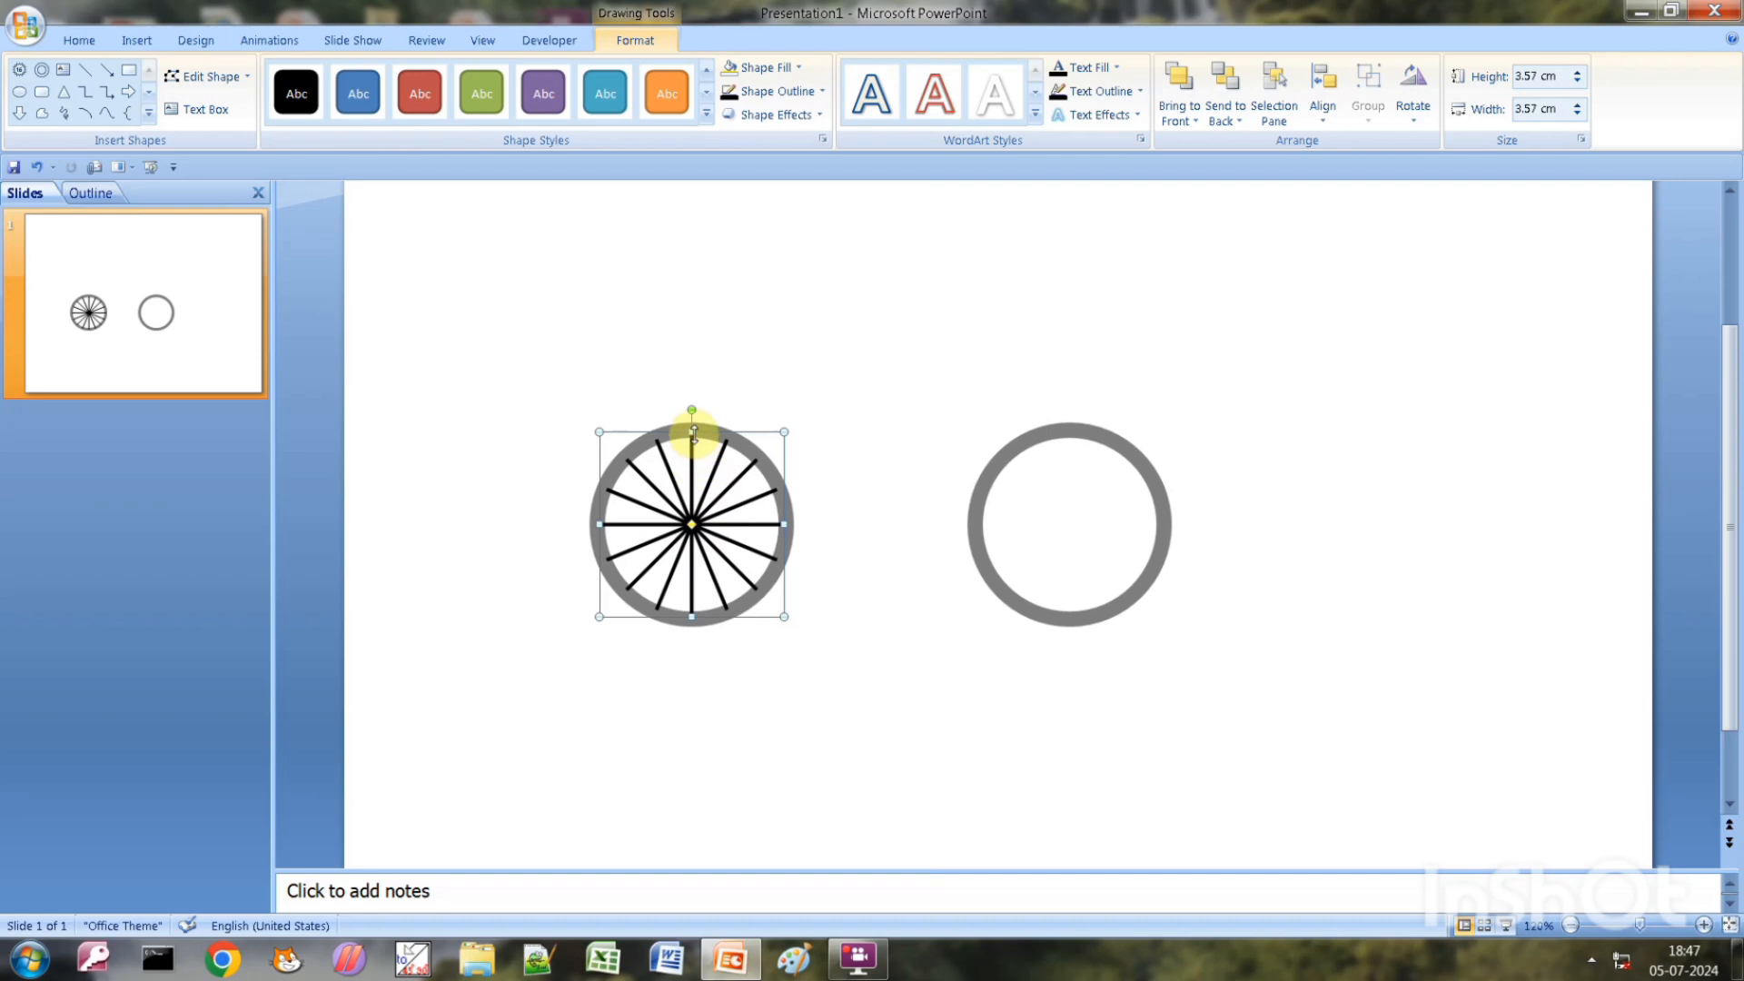
Try to fit the spokes more tightly inside the left ring by resizing and nudging the star shape.
{"action": "left_click_drag", "start_coordinate": [692, 434], "coordinate": [694, 444]}
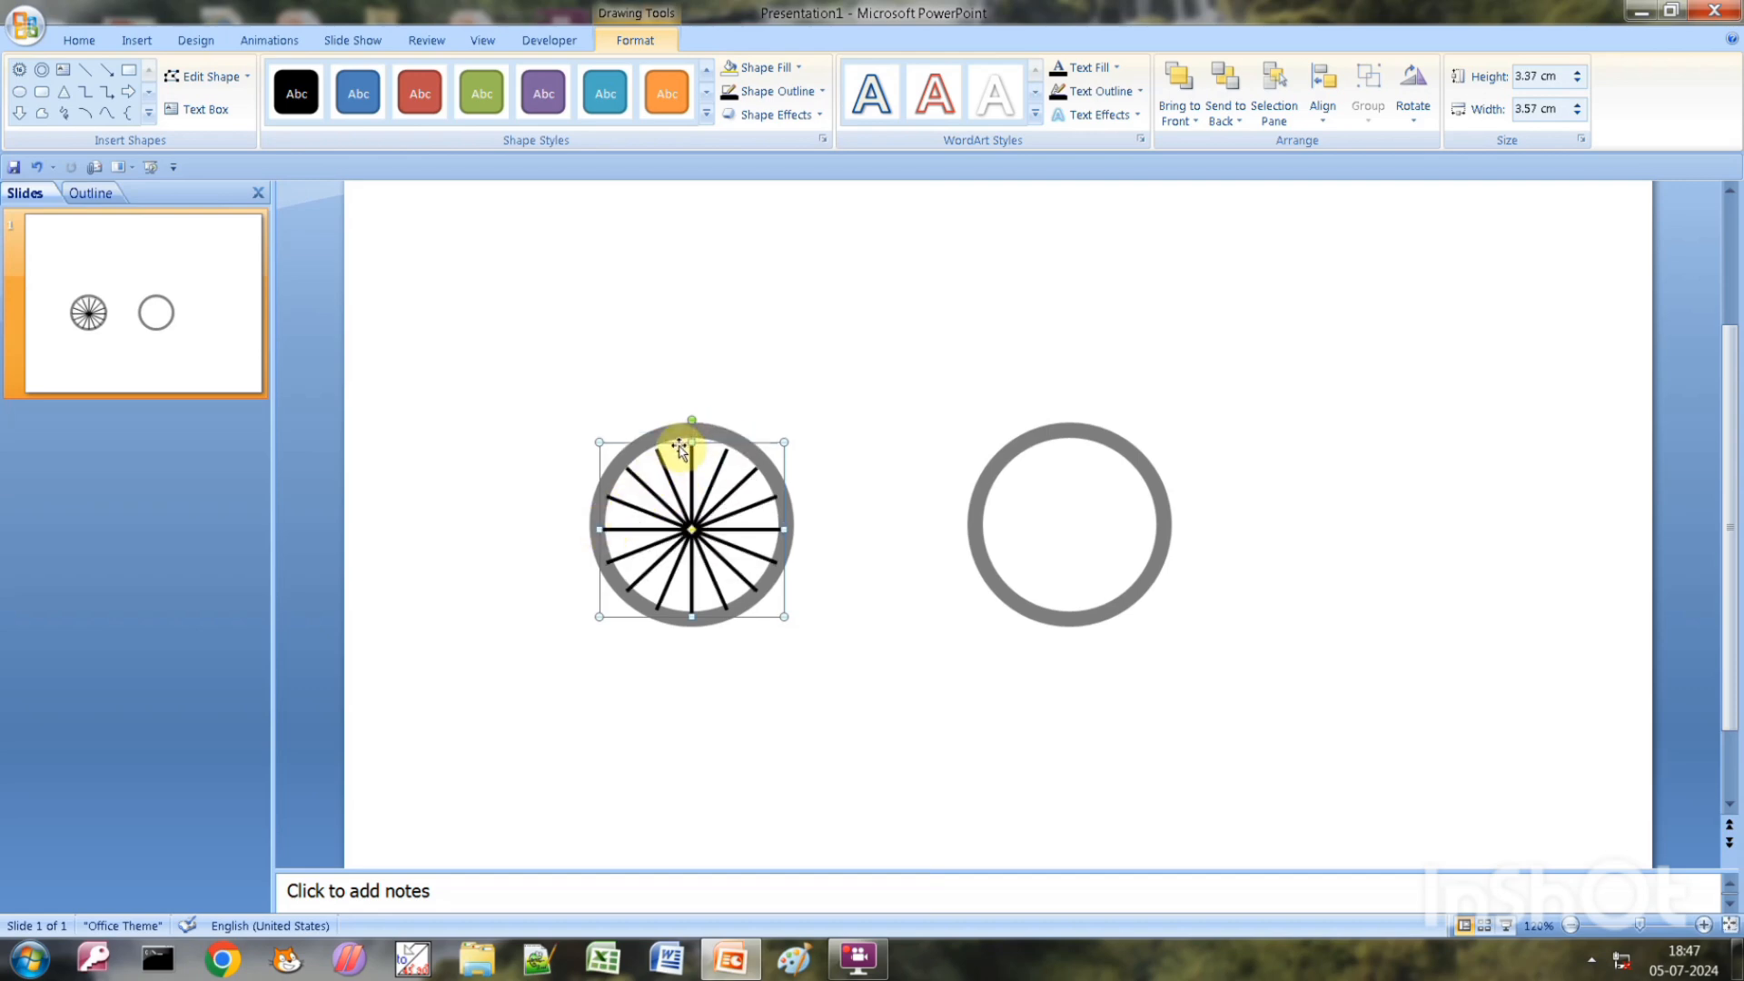
{"action": "key", "text": "Up"}
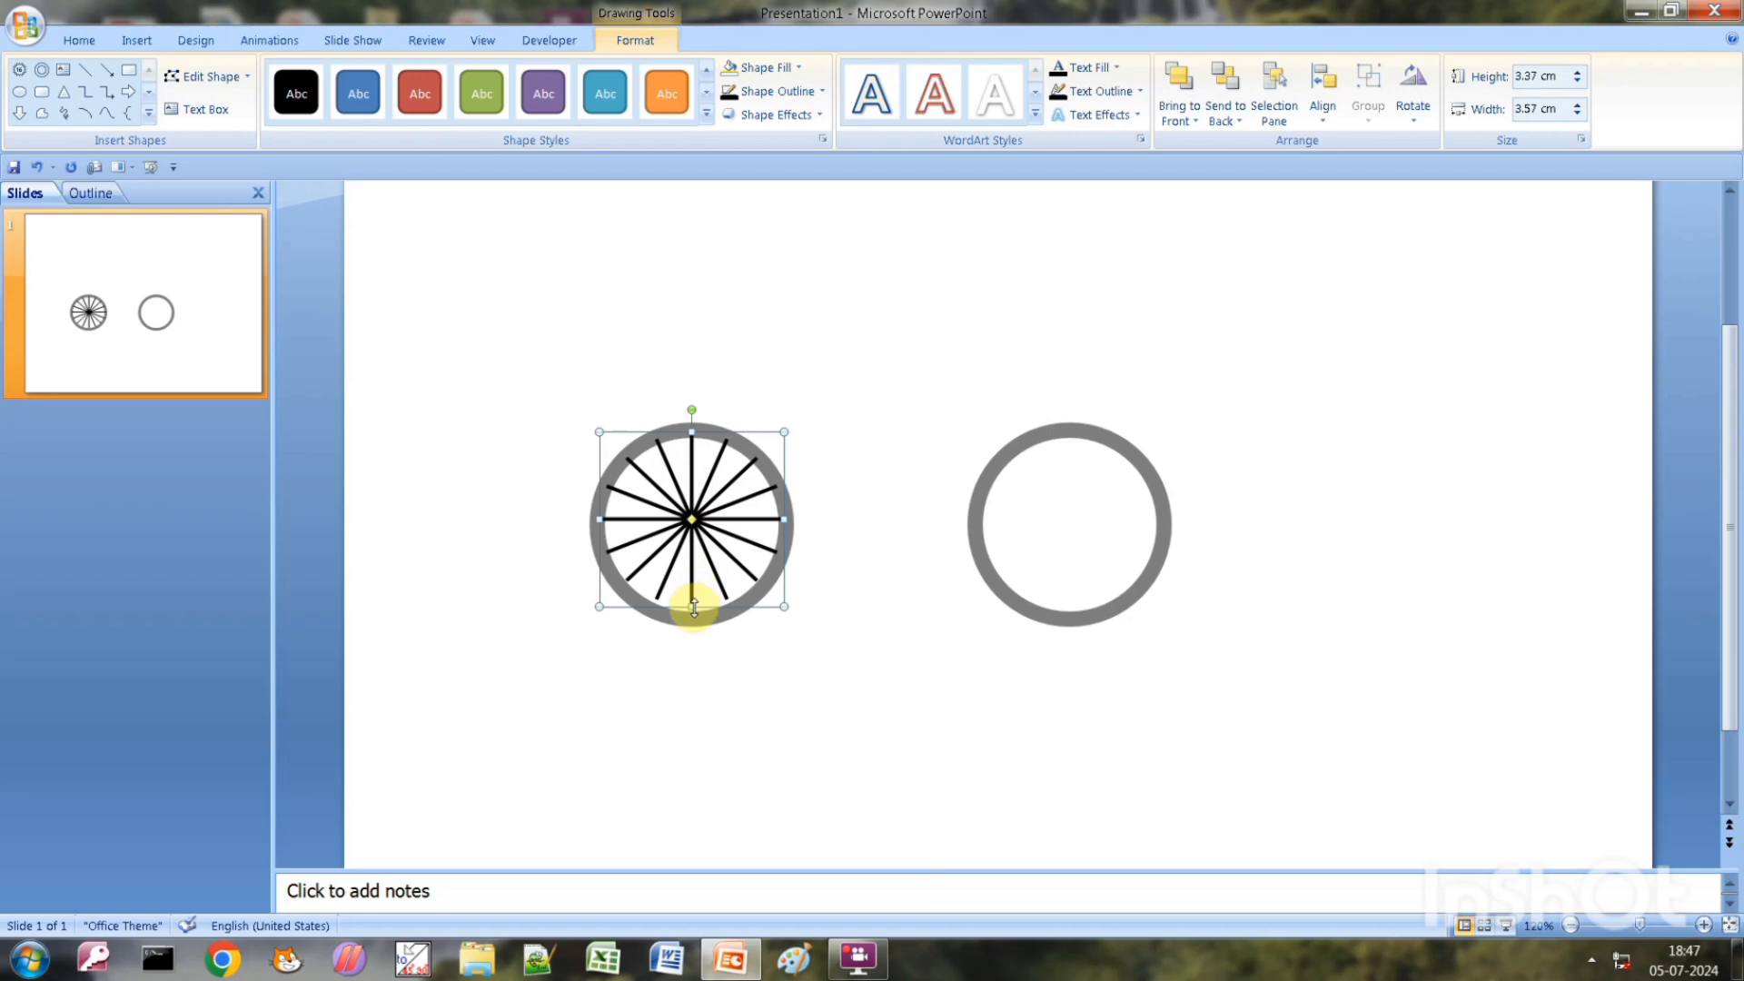
{"action": "left_click_drag", "start_coordinate": [692, 430], "coordinate": [694, 442]}
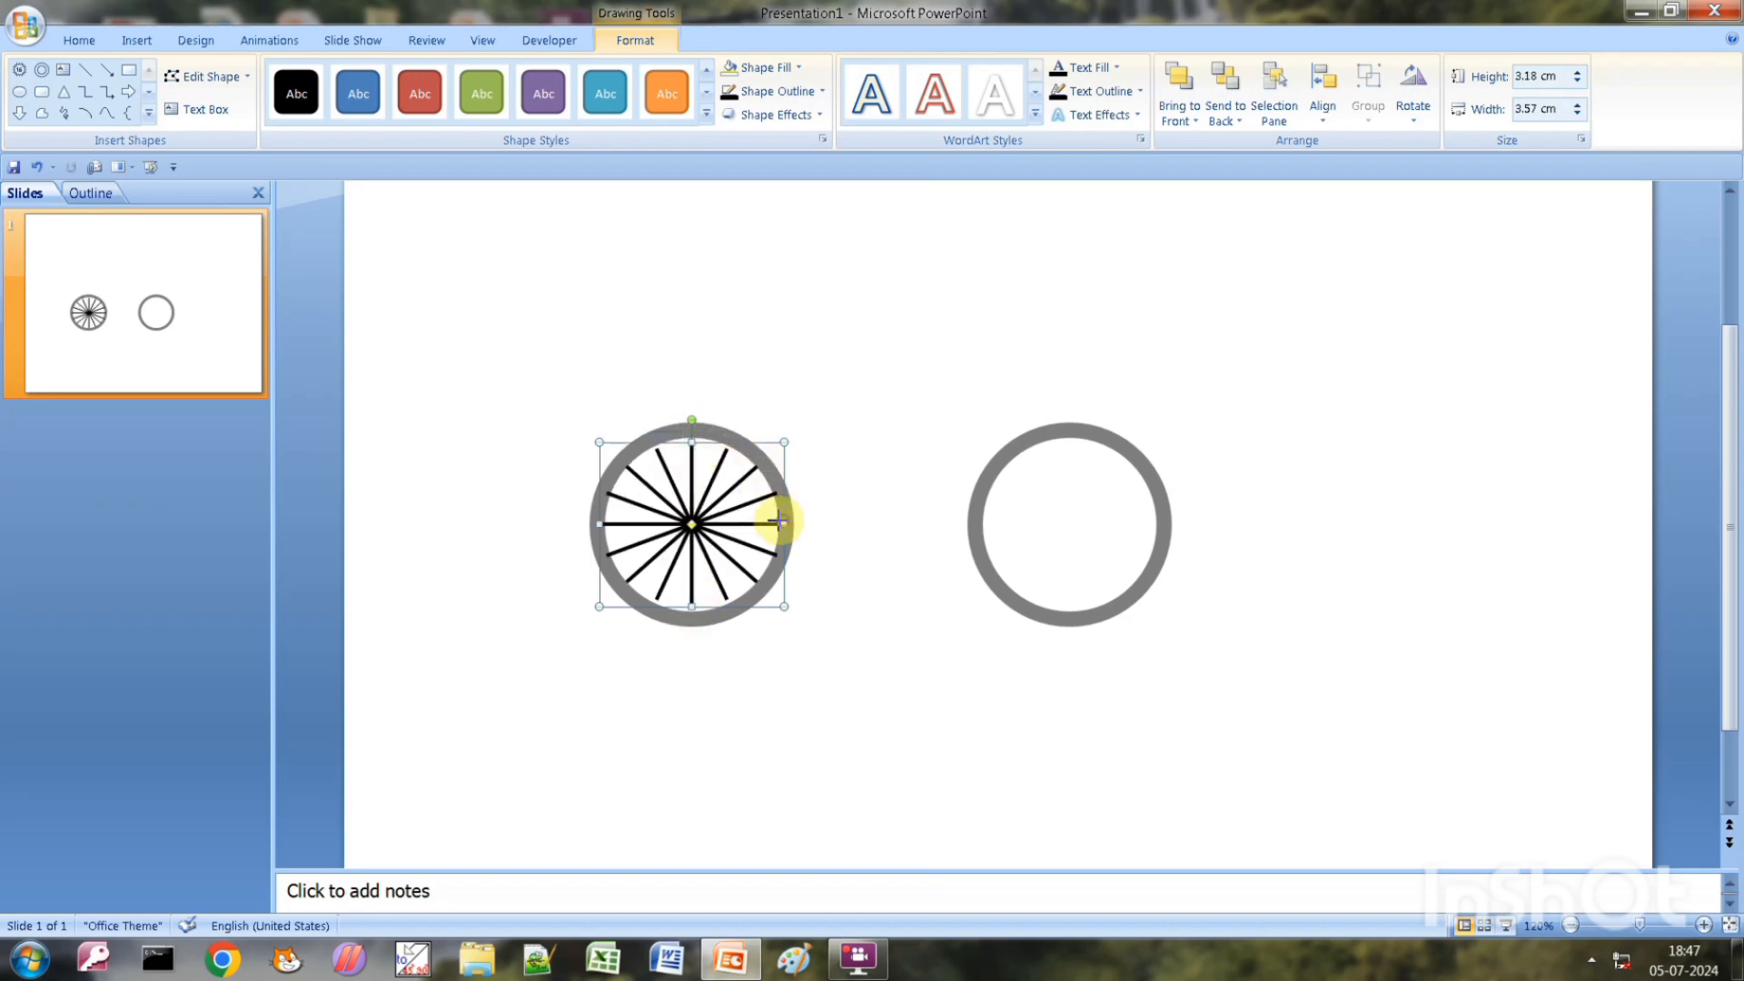
{"action": "left_click_drag", "start_coordinate": [779, 520], "coordinate": [773, 522]}
{"action": "key", "text": "Right"}
{"action": "key", "text": "Right"}
{"action": "key", "text": "Left"}
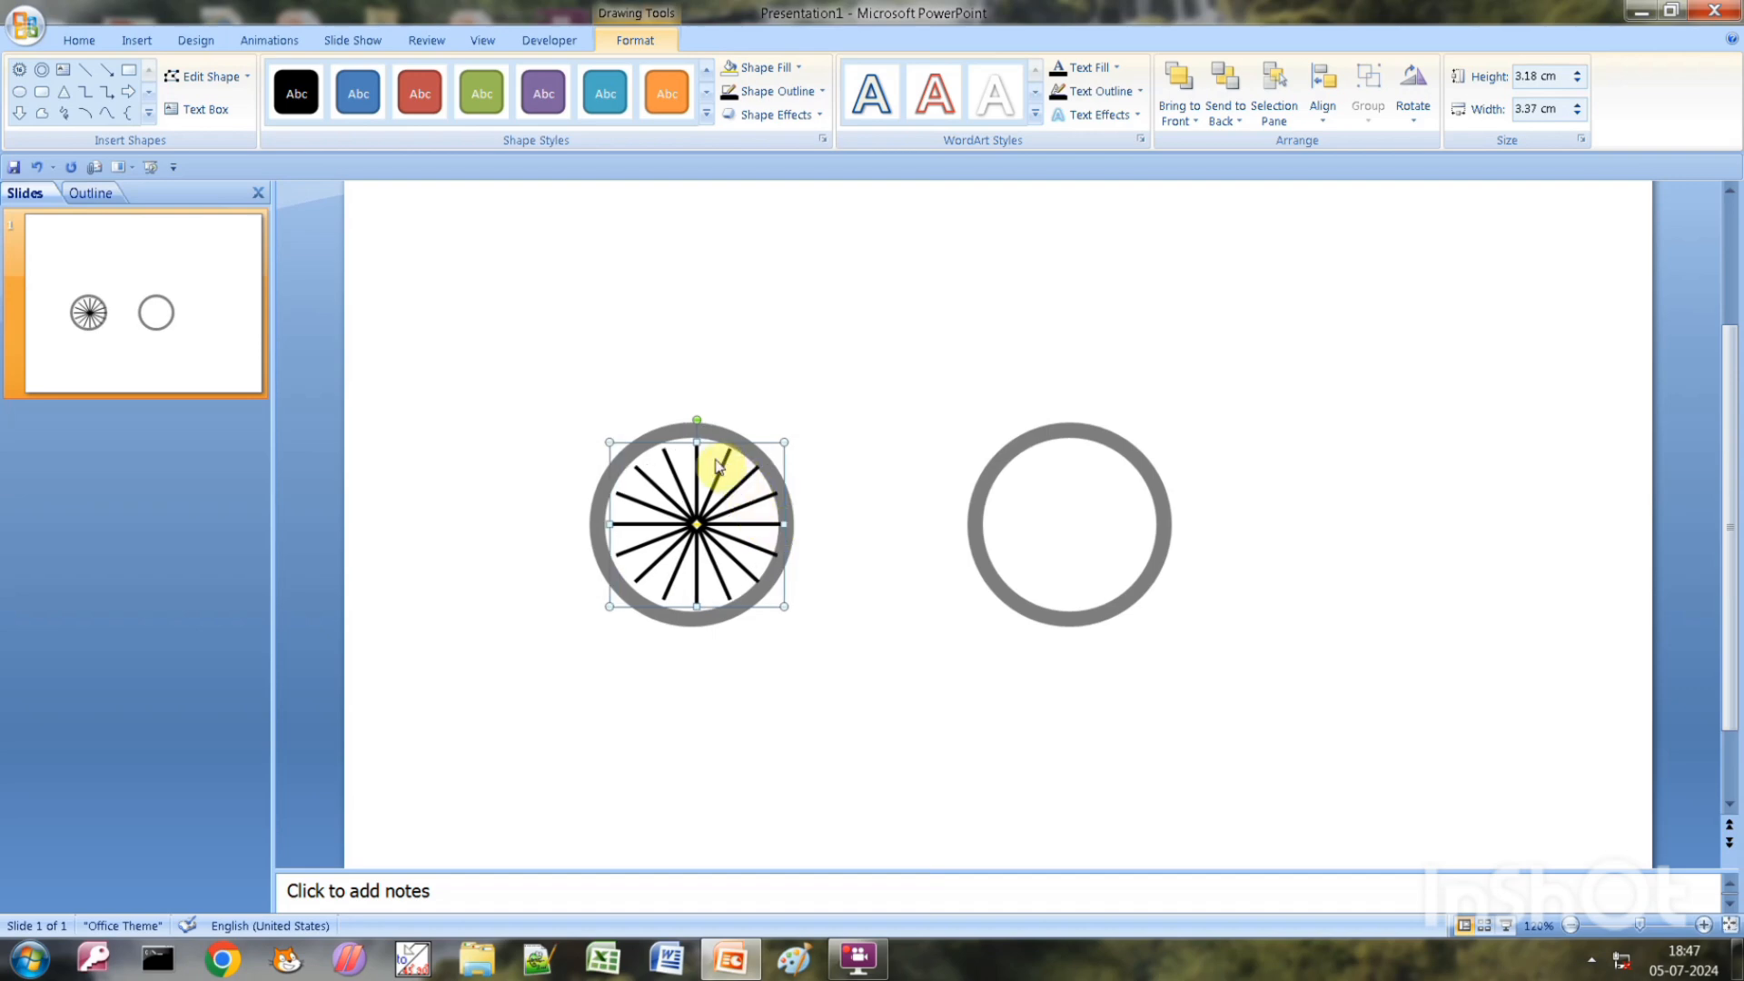
{"action": "left_click_drag", "start_coordinate": [700, 436], "coordinate": [701, 432]}
{"action": "key", "text": "Left"}
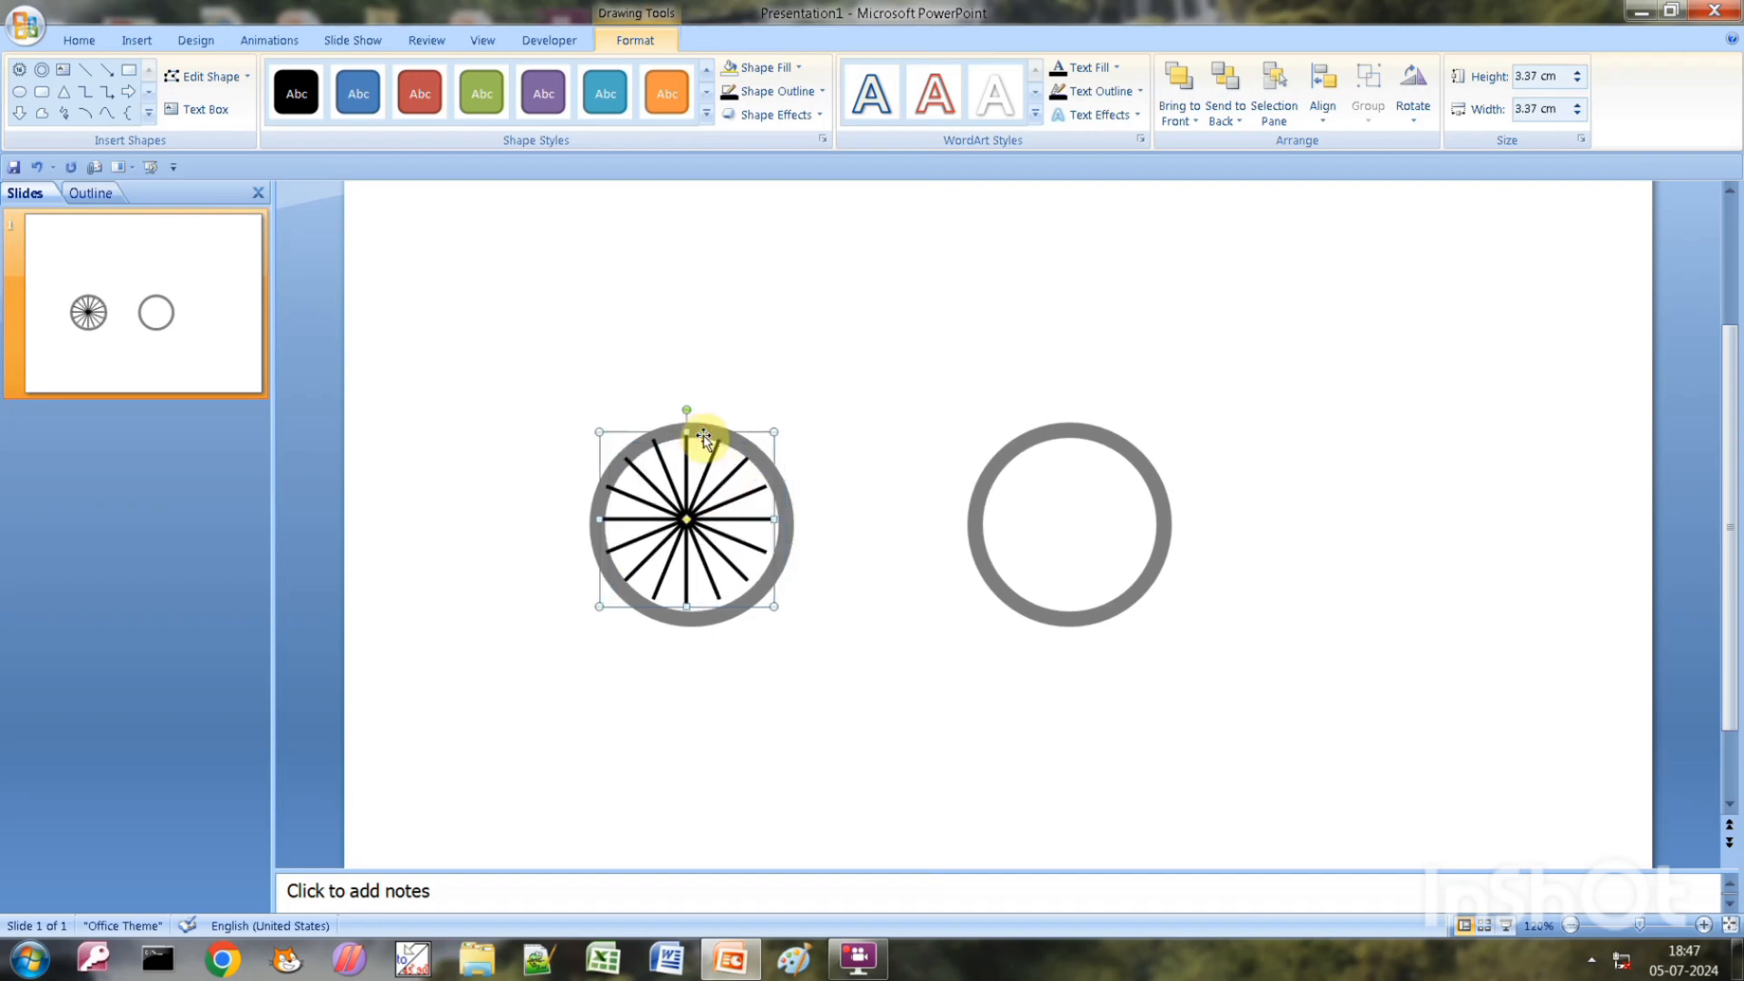
{"action": "key", "text": "Down"}
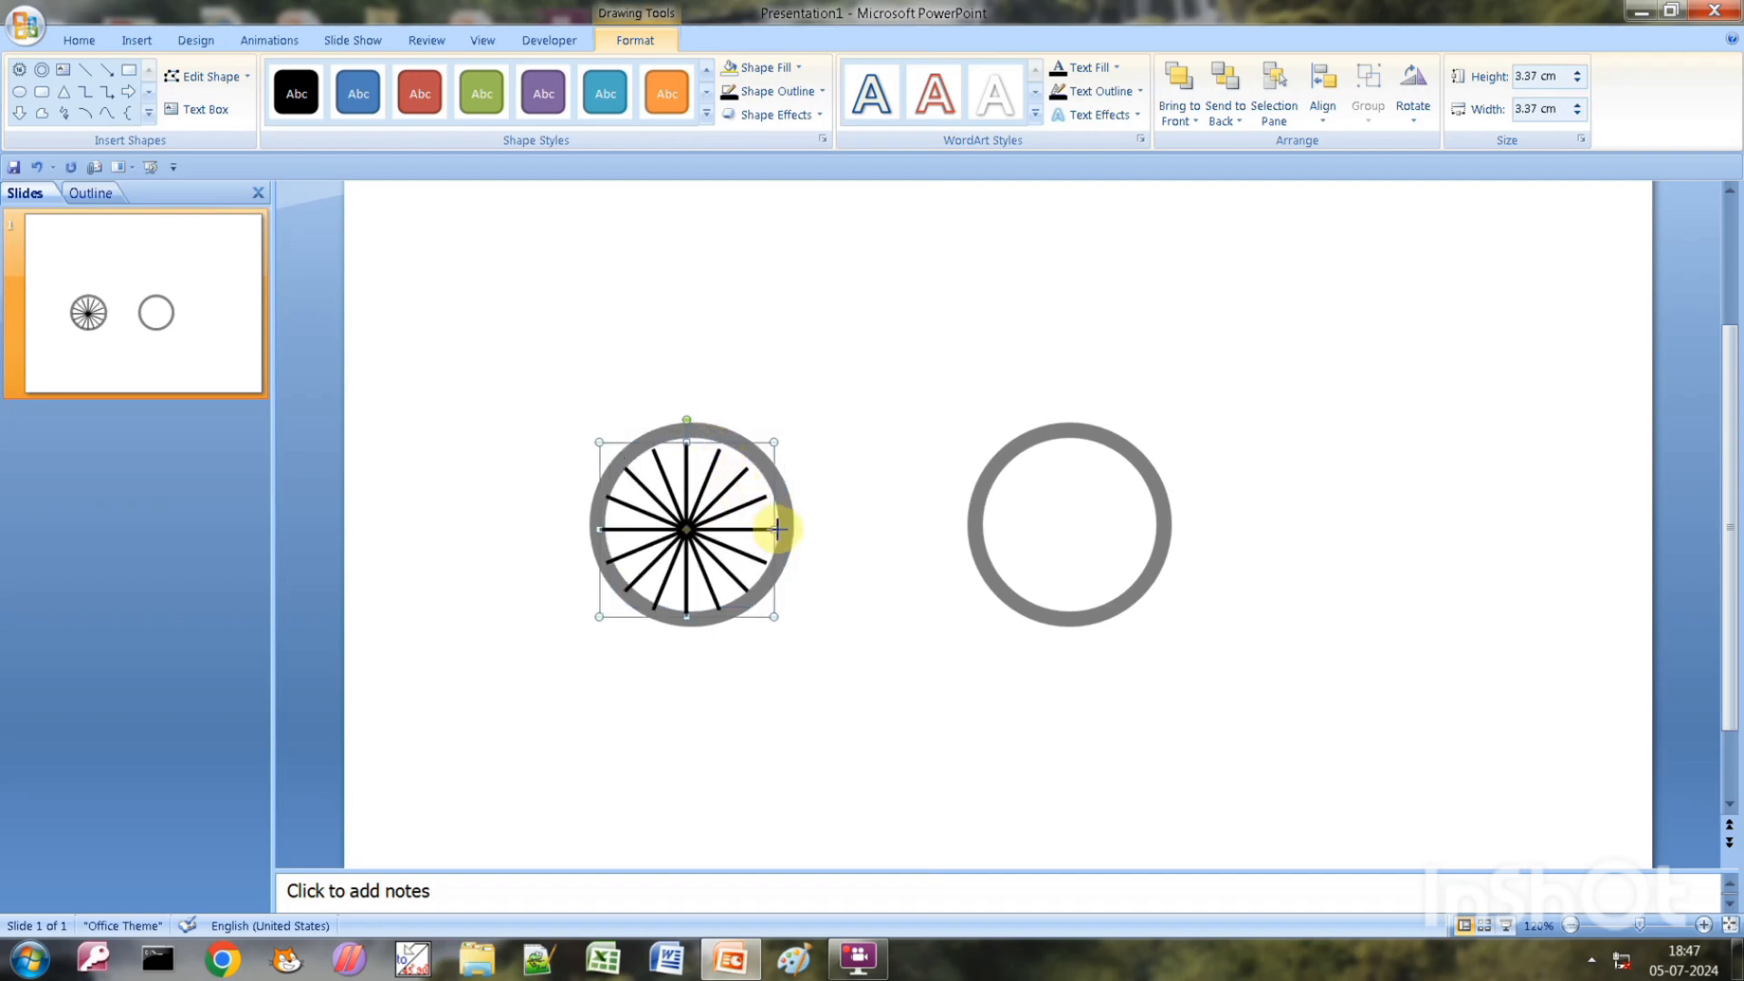
{"action": "left_click_drag", "start_coordinate": [778, 528], "coordinate": [781, 531]}
{"action": "key", "text": "Up"}
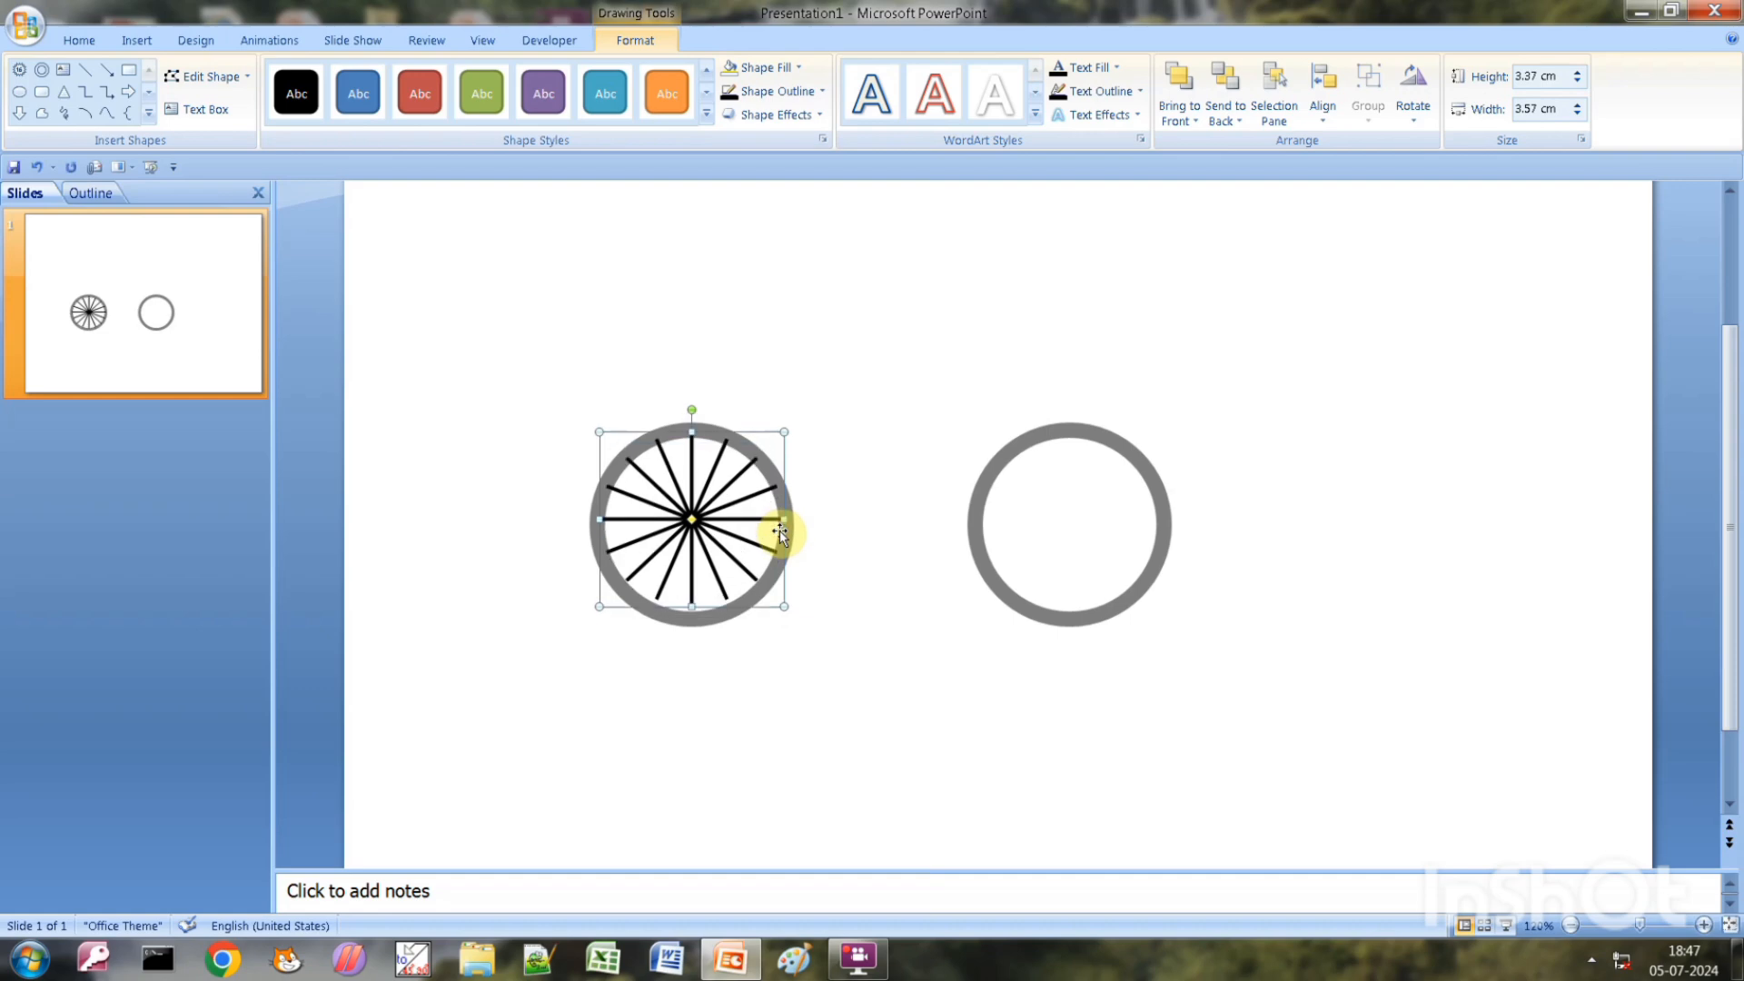
{"action": "left_click_drag", "start_coordinate": [692, 603], "coordinate": [692, 617]}
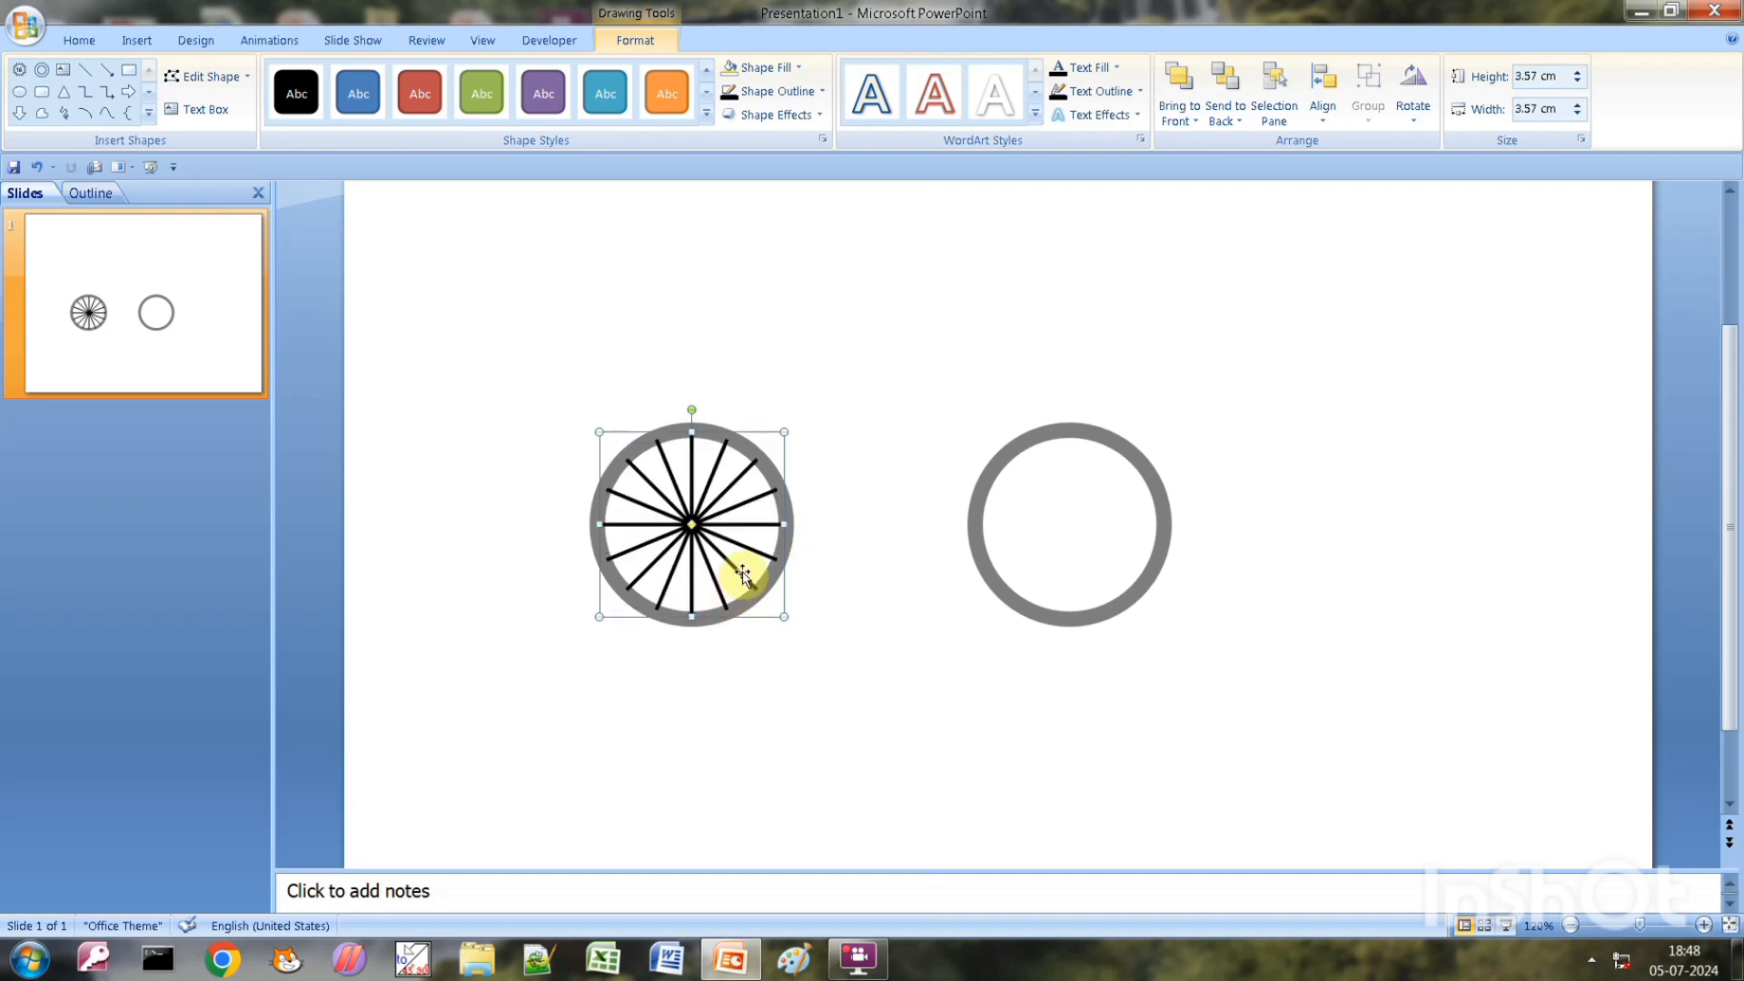
Bring the left ring in front of the spokes and delete the empty right ring.
{"action": "left_click", "coordinate": [711, 428]}
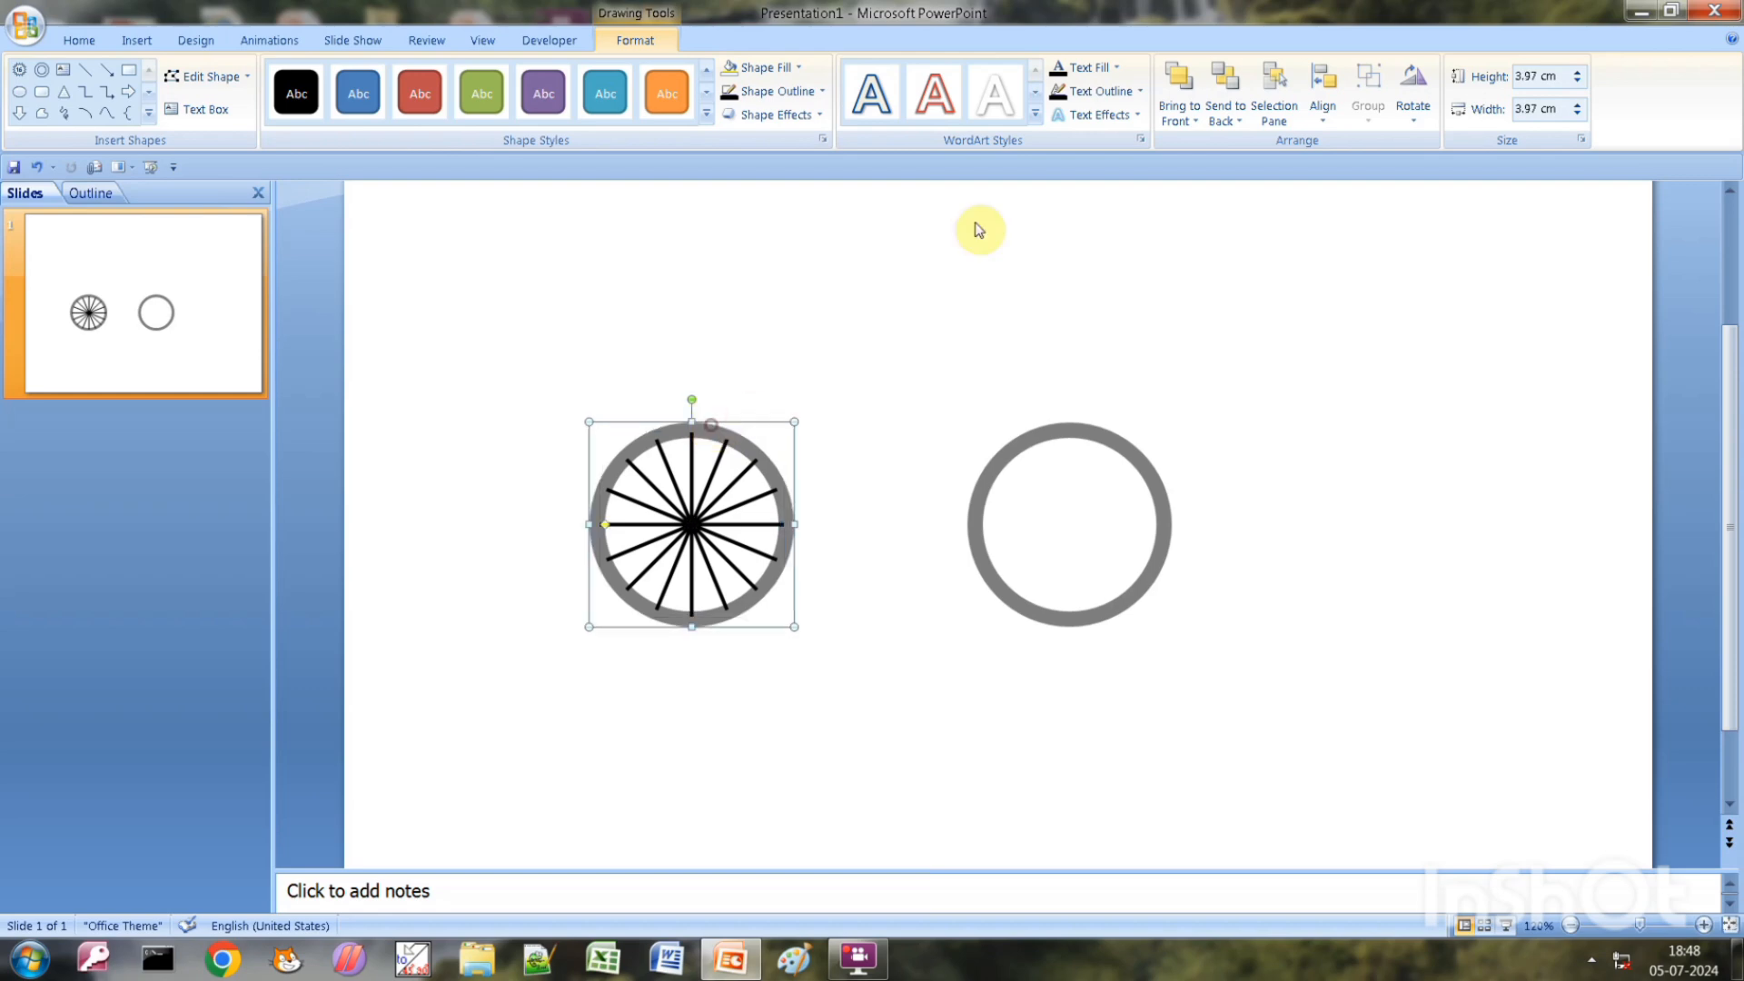
{"action": "left_click", "coordinate": [1194, 93]}
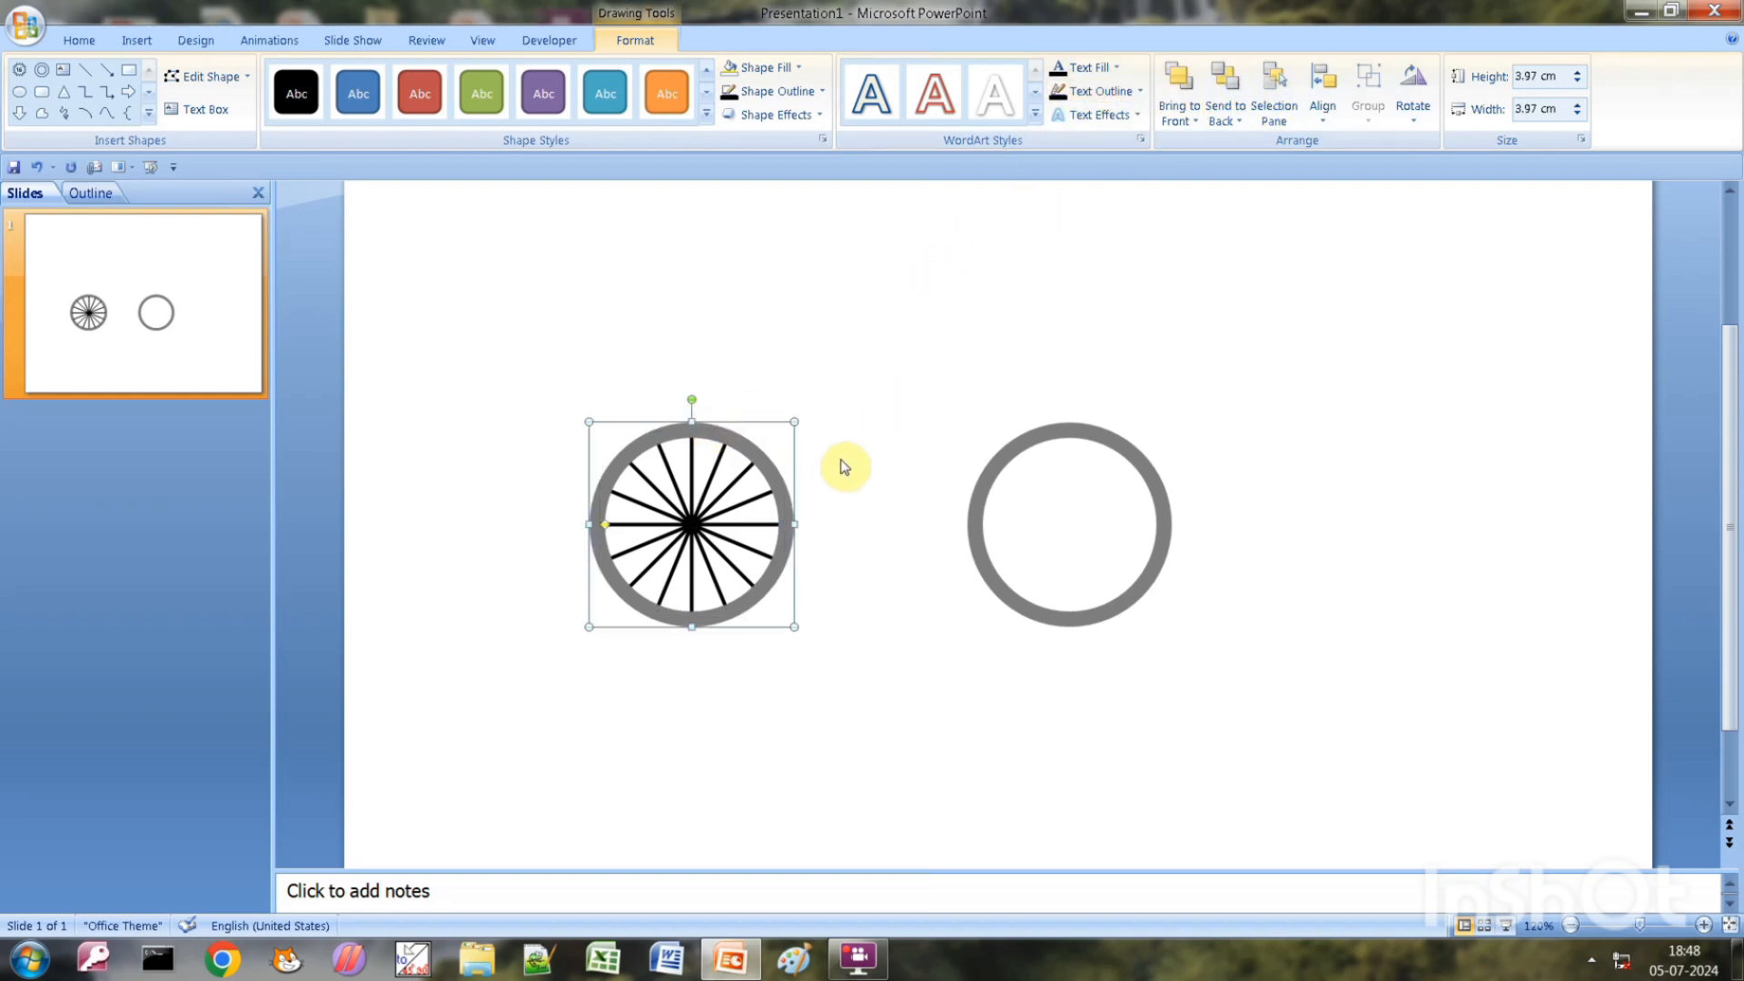
{"action": "left_click", "coordinate": [1015, 454]}
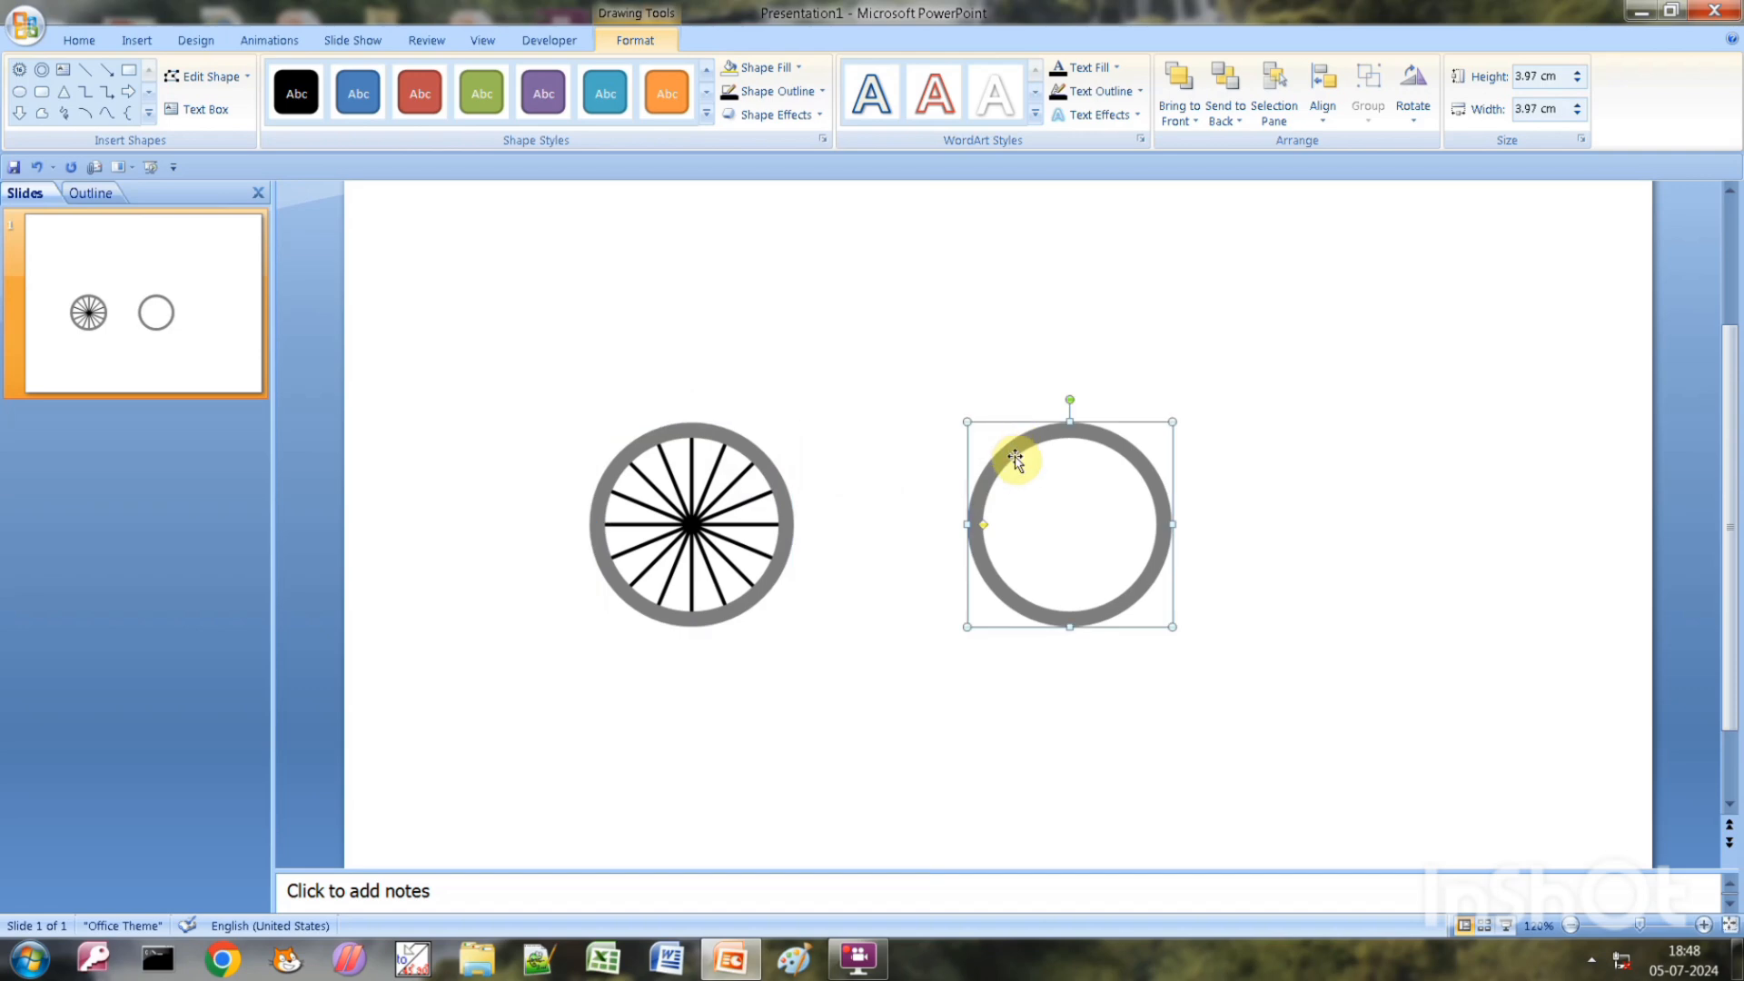
{"action": "key", "text": "Delete"}
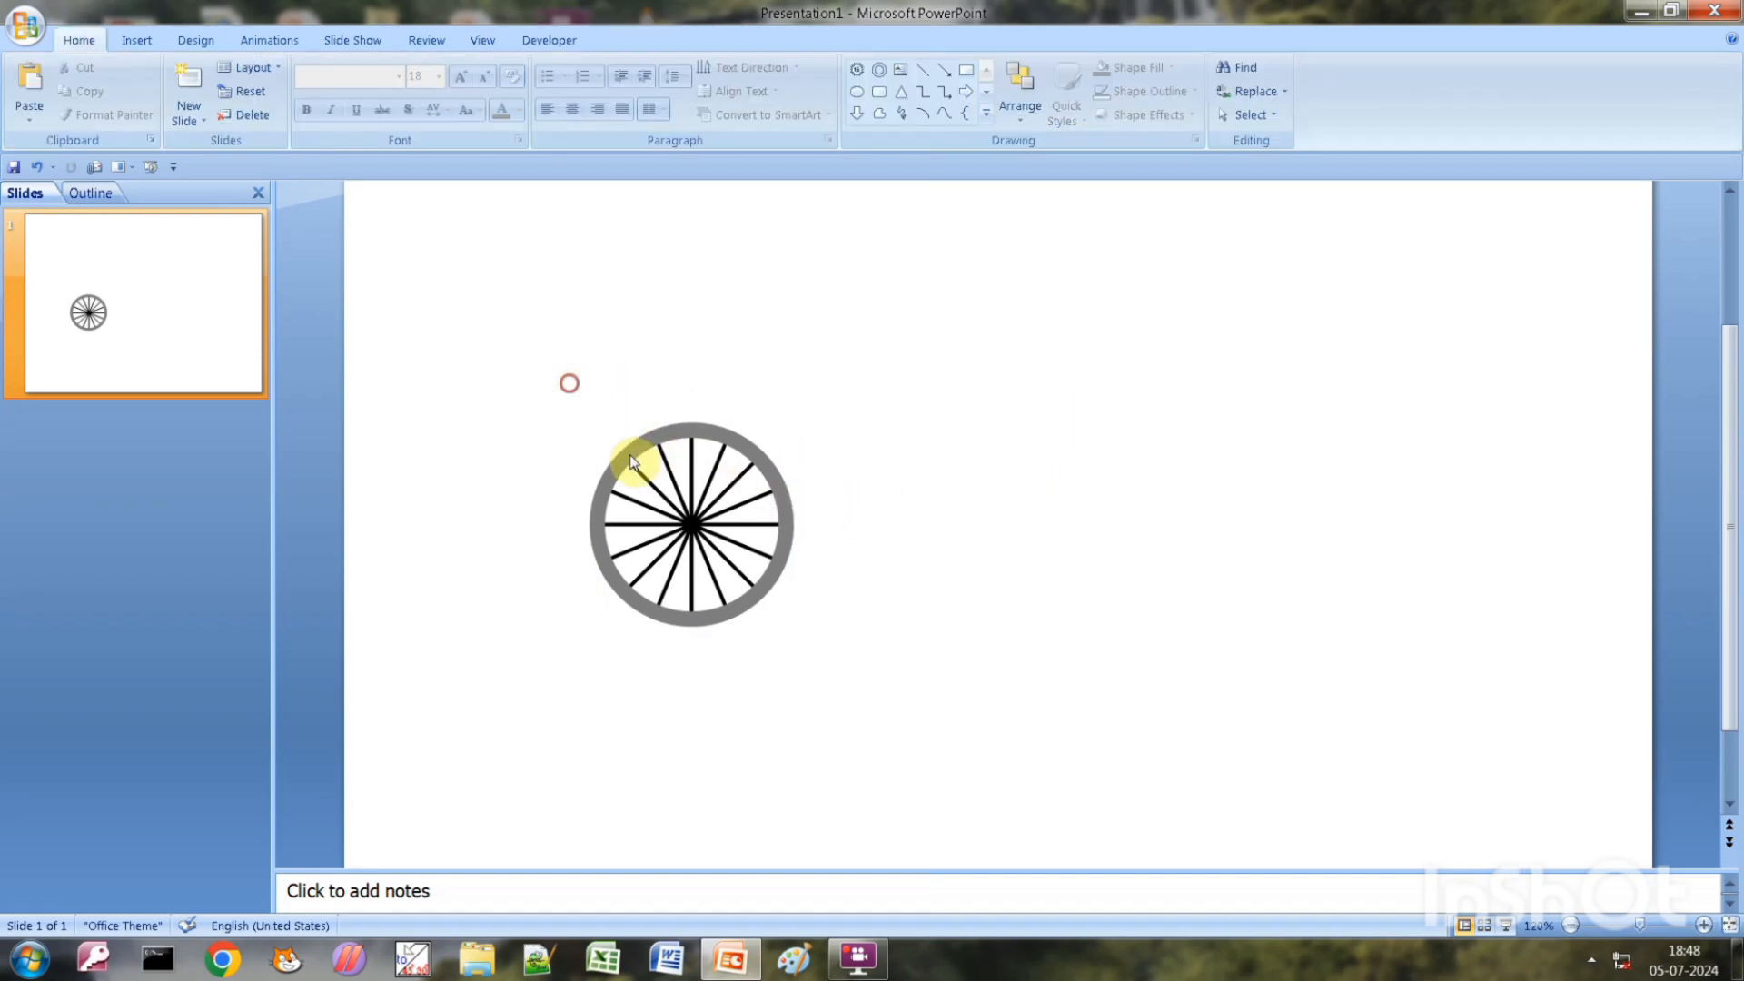
Group the ring and spokes into one wheel and place a duplicate level with it on the right.
{"action": "left_click_drag", "start_coordinate": [568, 383], "coordinate": [849, 613]}
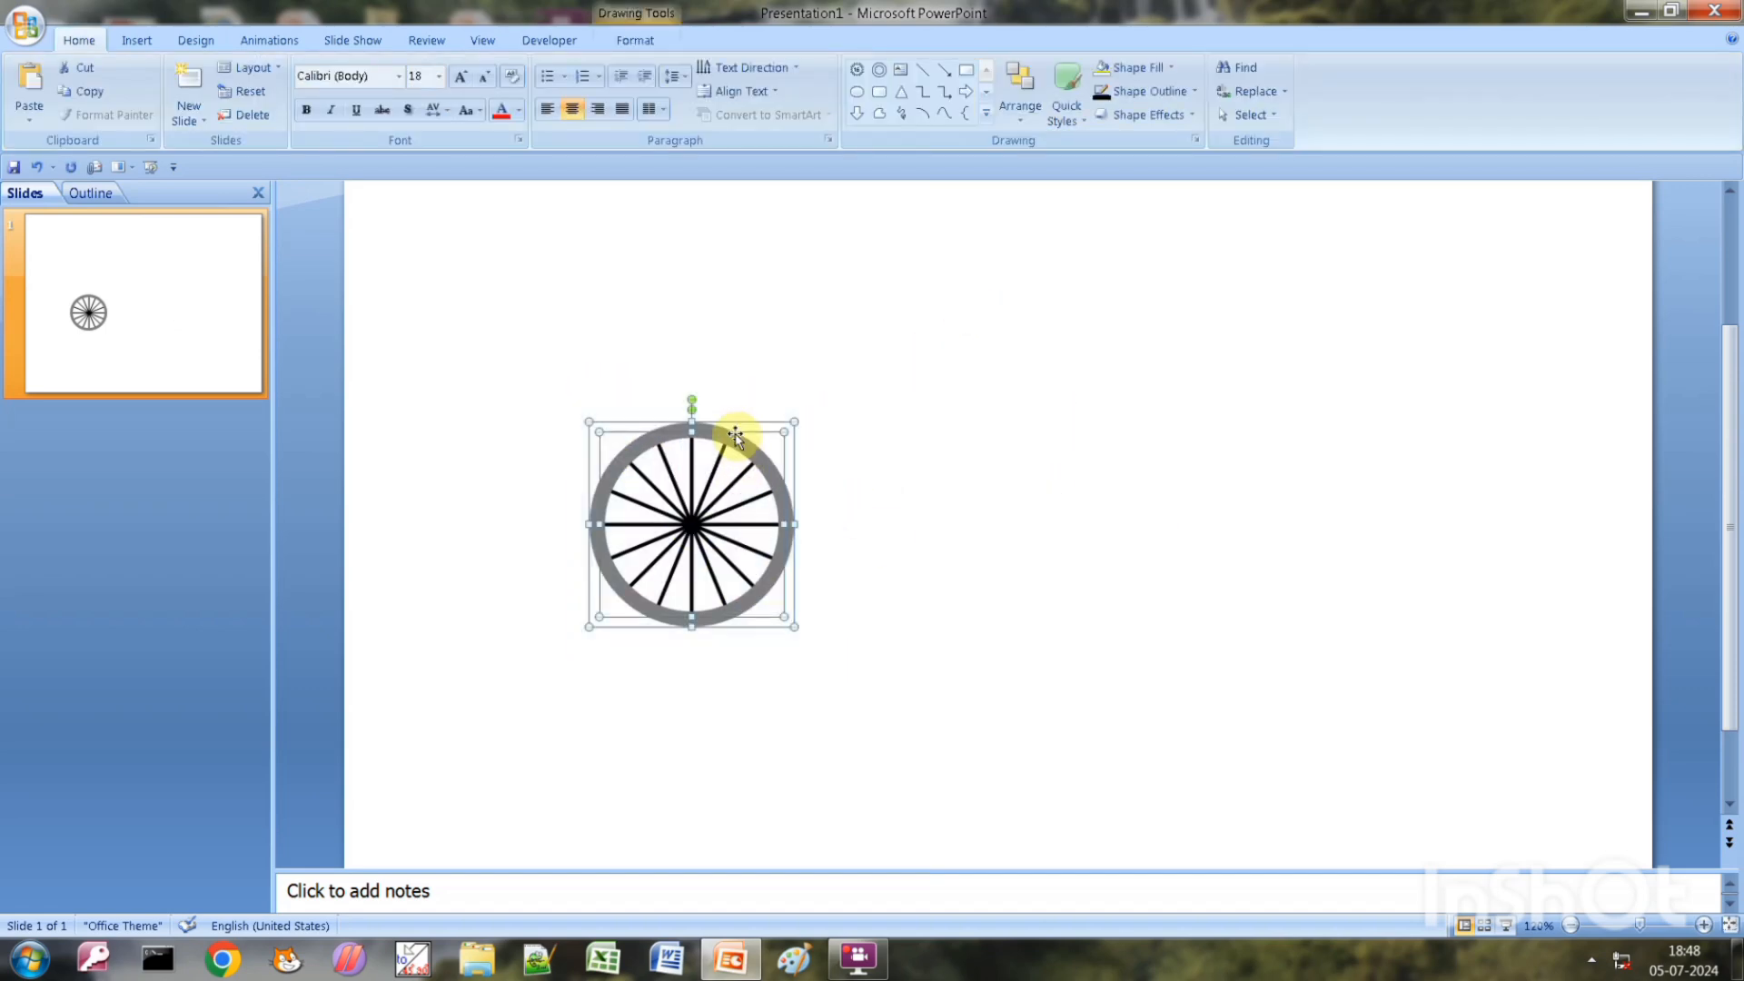
{"action": "right_click", "coordinate": [734, 443]}
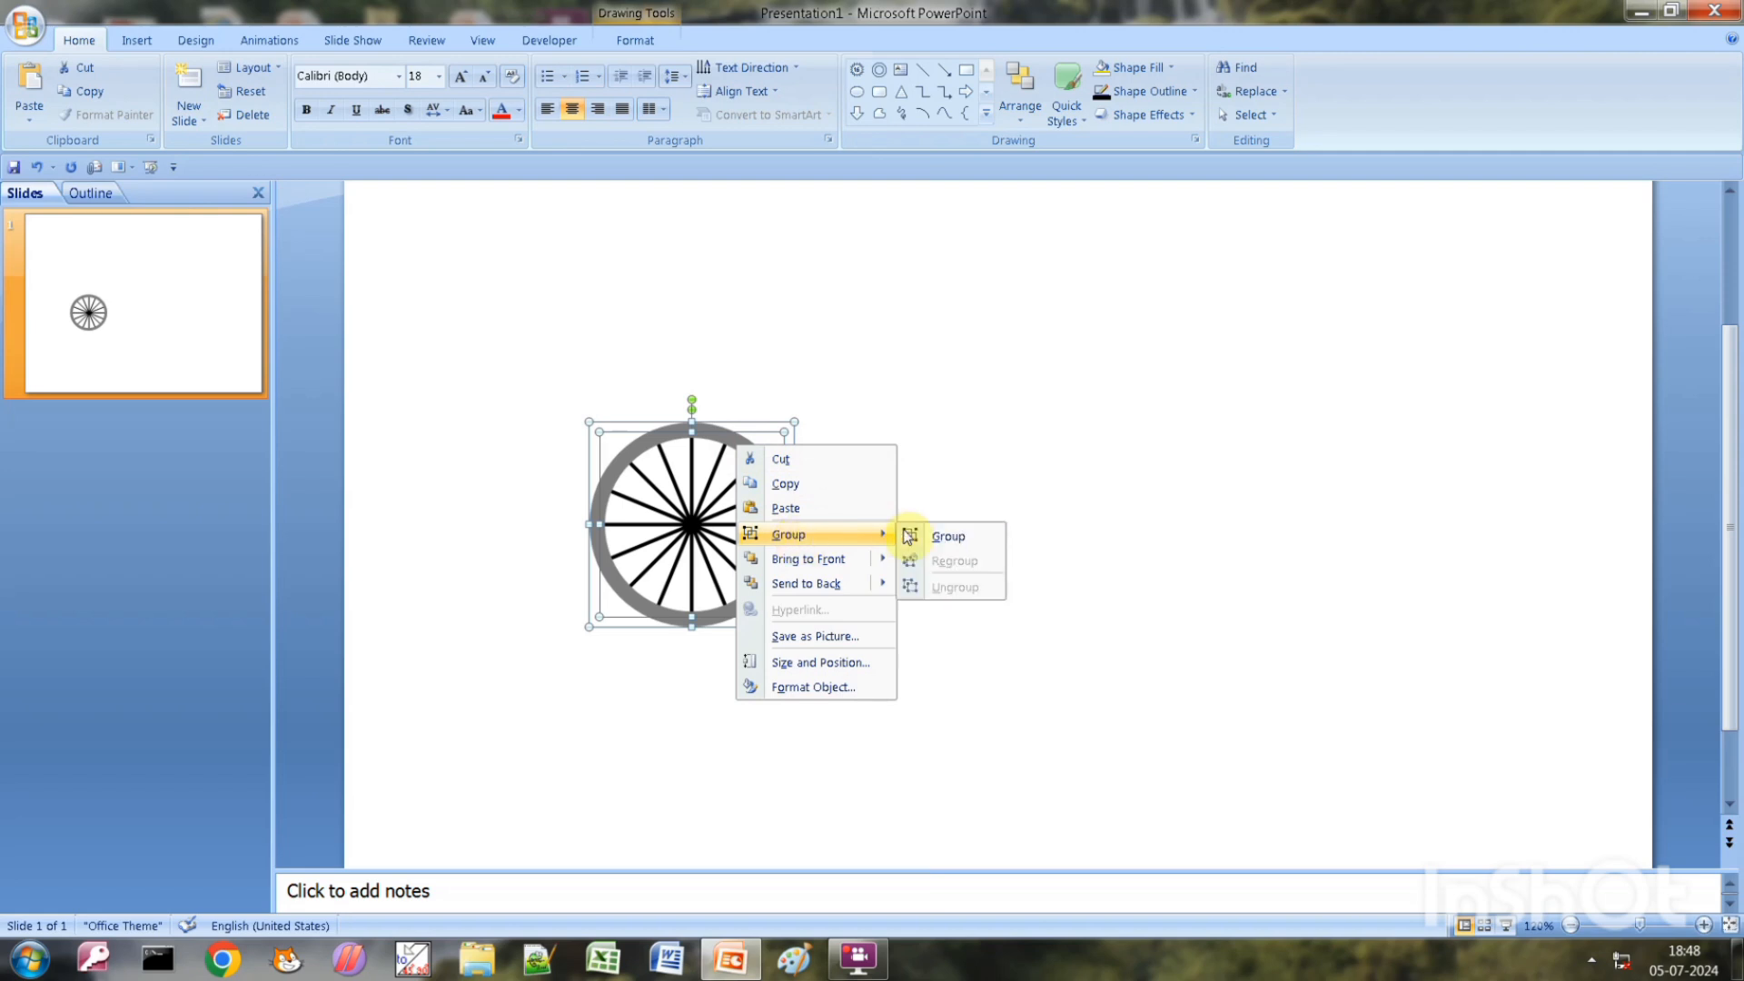
{"action": "left_click", "coordinate": [928, 536]}
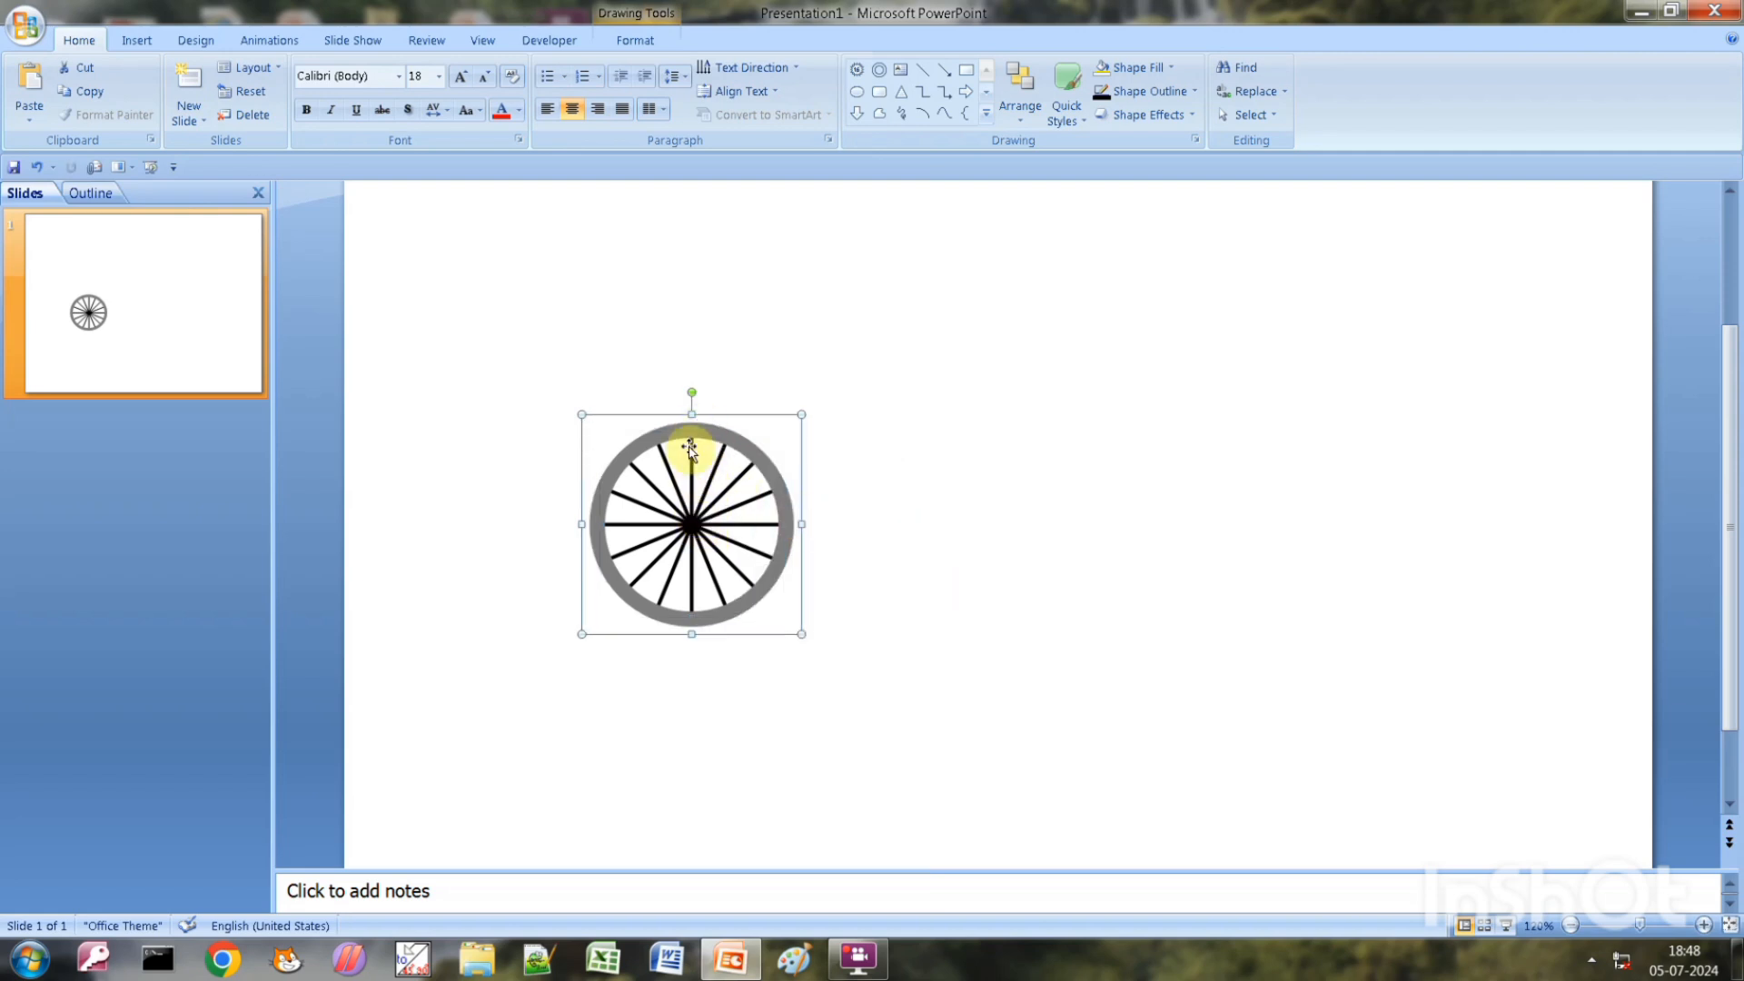
{"action": "left_click_drag", "start_coordinate": [697, 432], "coordinate": [1074, 434]}
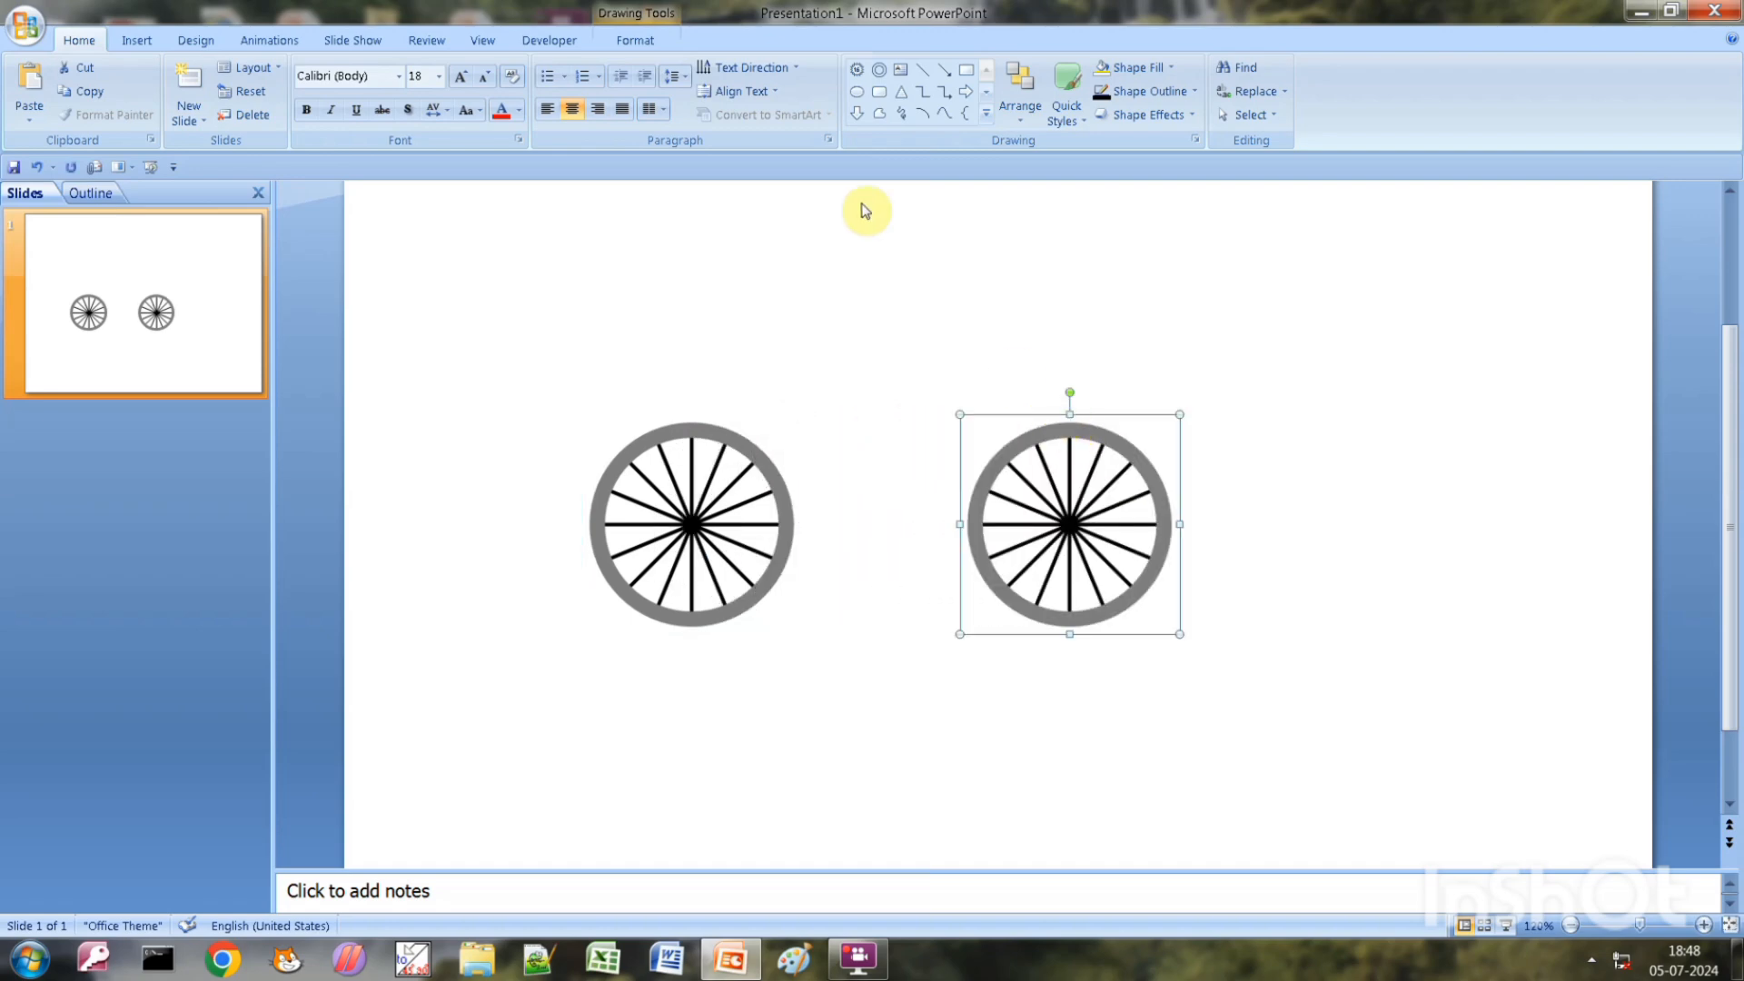
Draw a line about 3.18 cm wide and 2.78 cm high from the left wheel's hub up to the right, outlined red at 3 pt.
{"action": "left_click", "coordinate": [927, 77]}
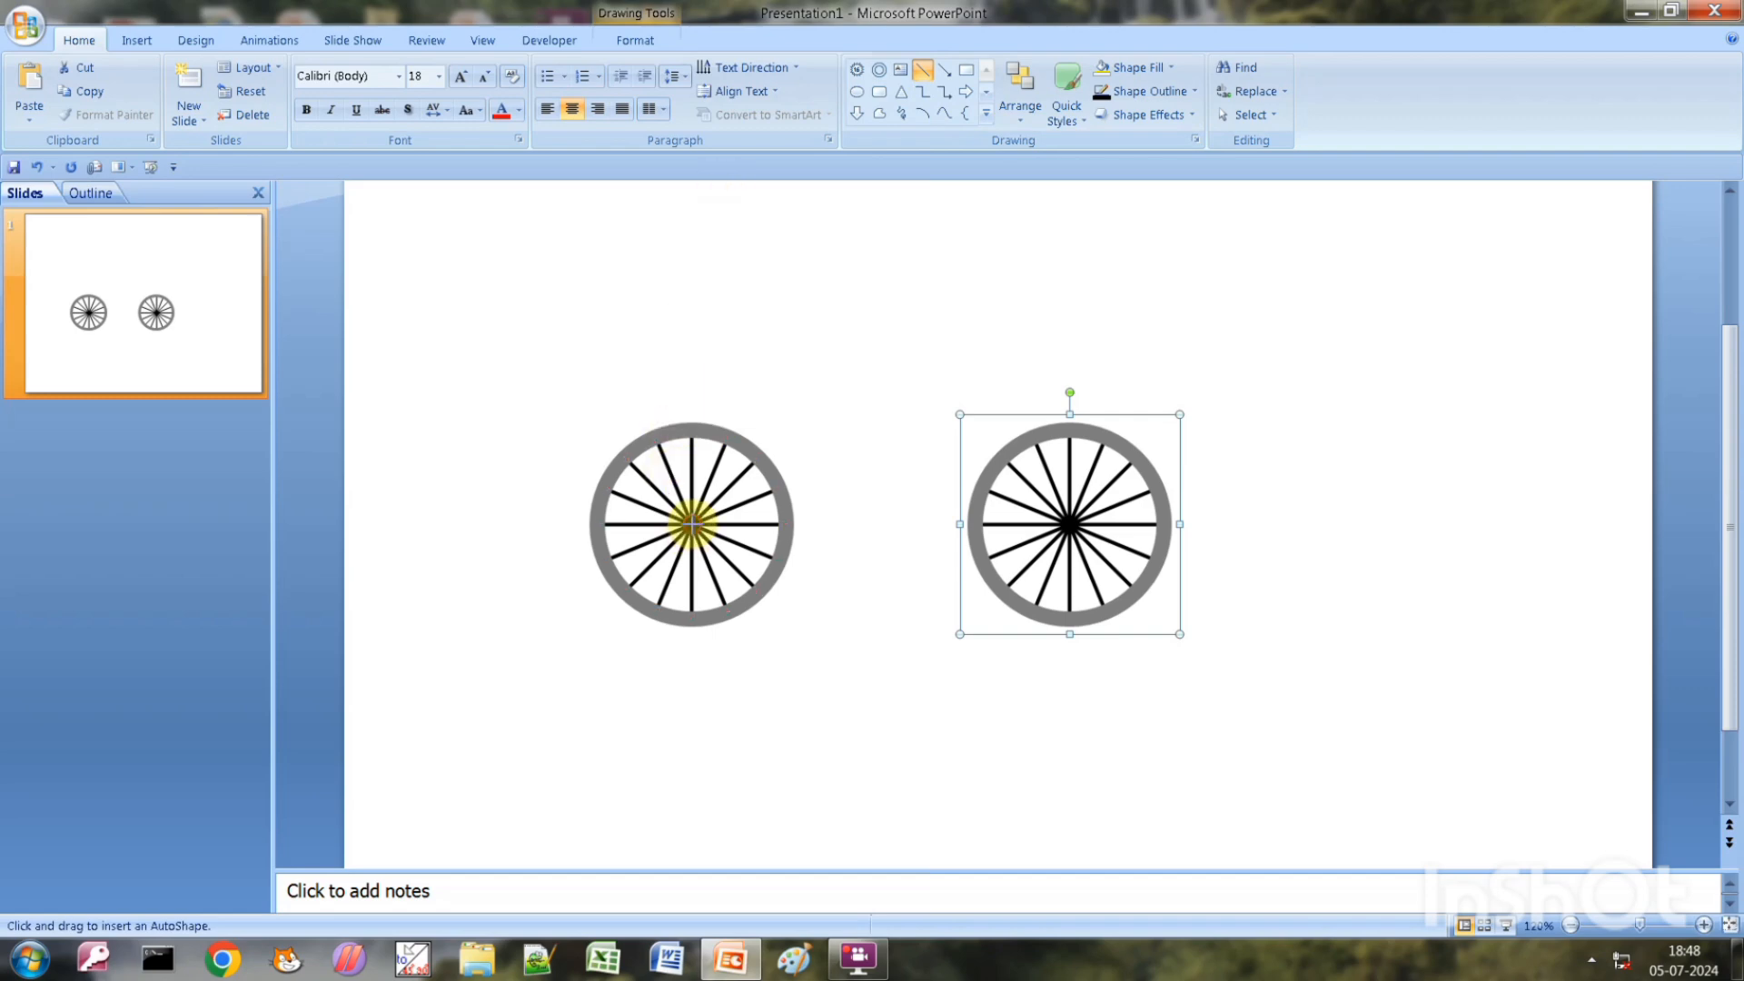
{"action": "left_click_drag", "start_coordinate": [691, 524], "coordinate": [855, 380]}
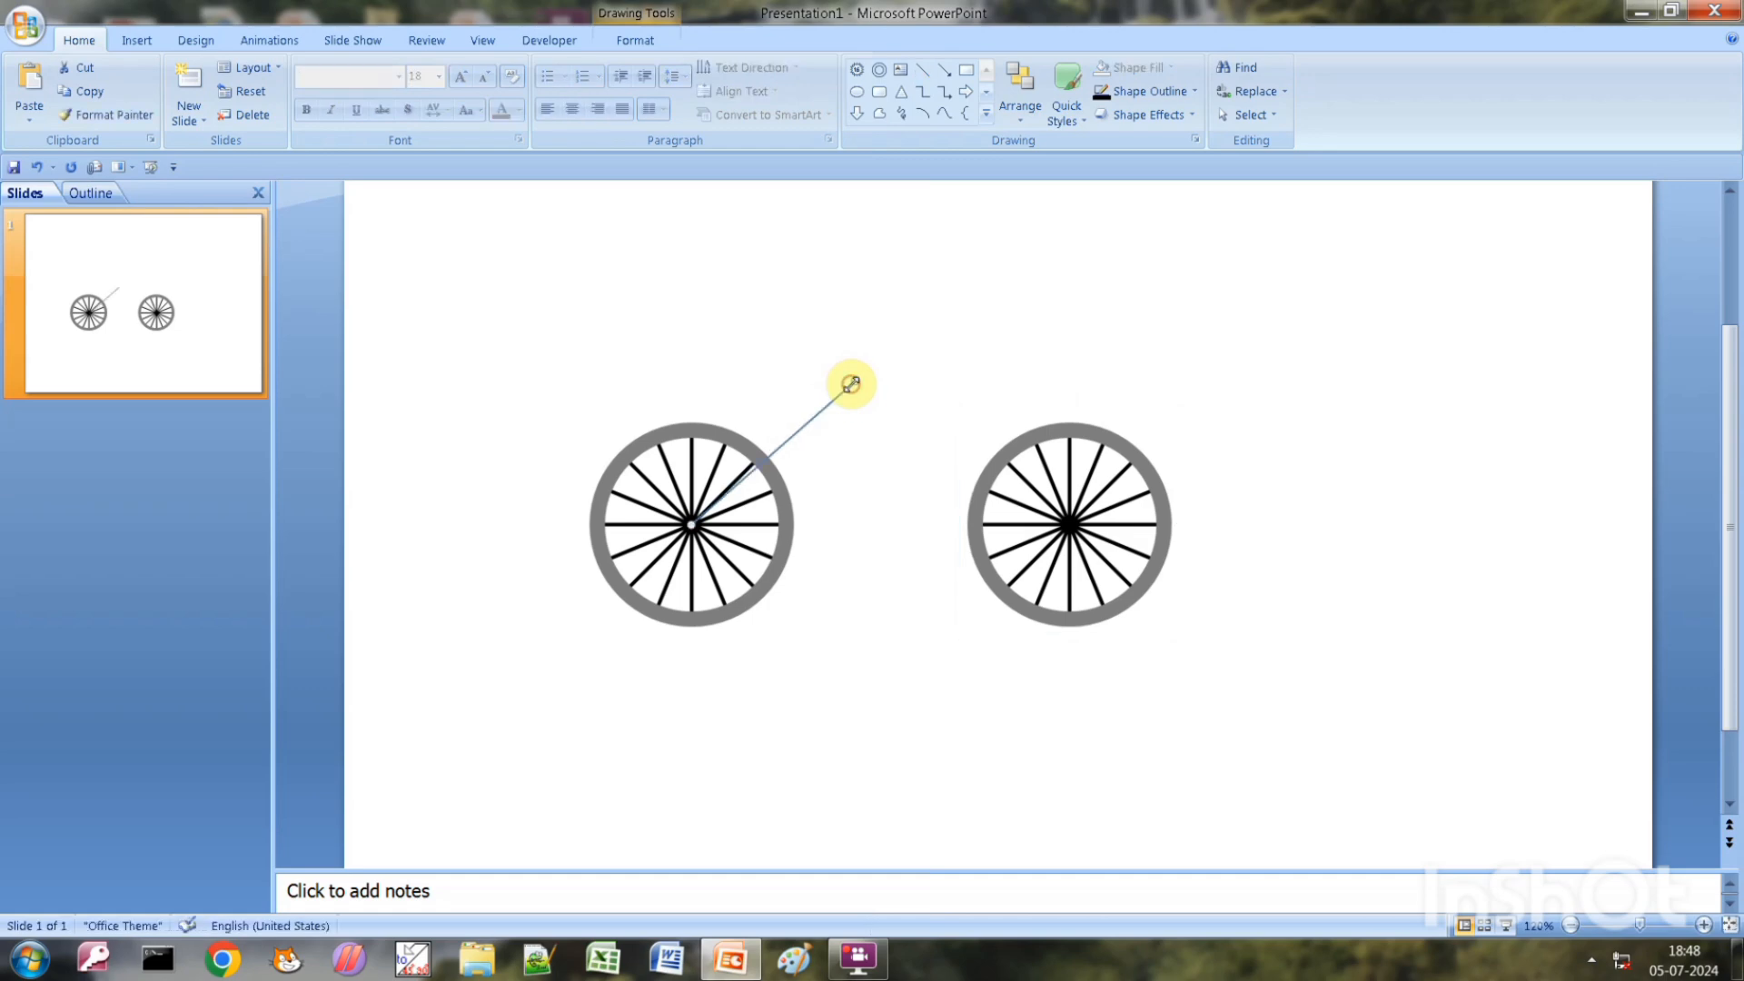
{"action": "left_click", "coordinate": [654, 40]}
{"action": "left_click", "coordinate": [778, 90]}
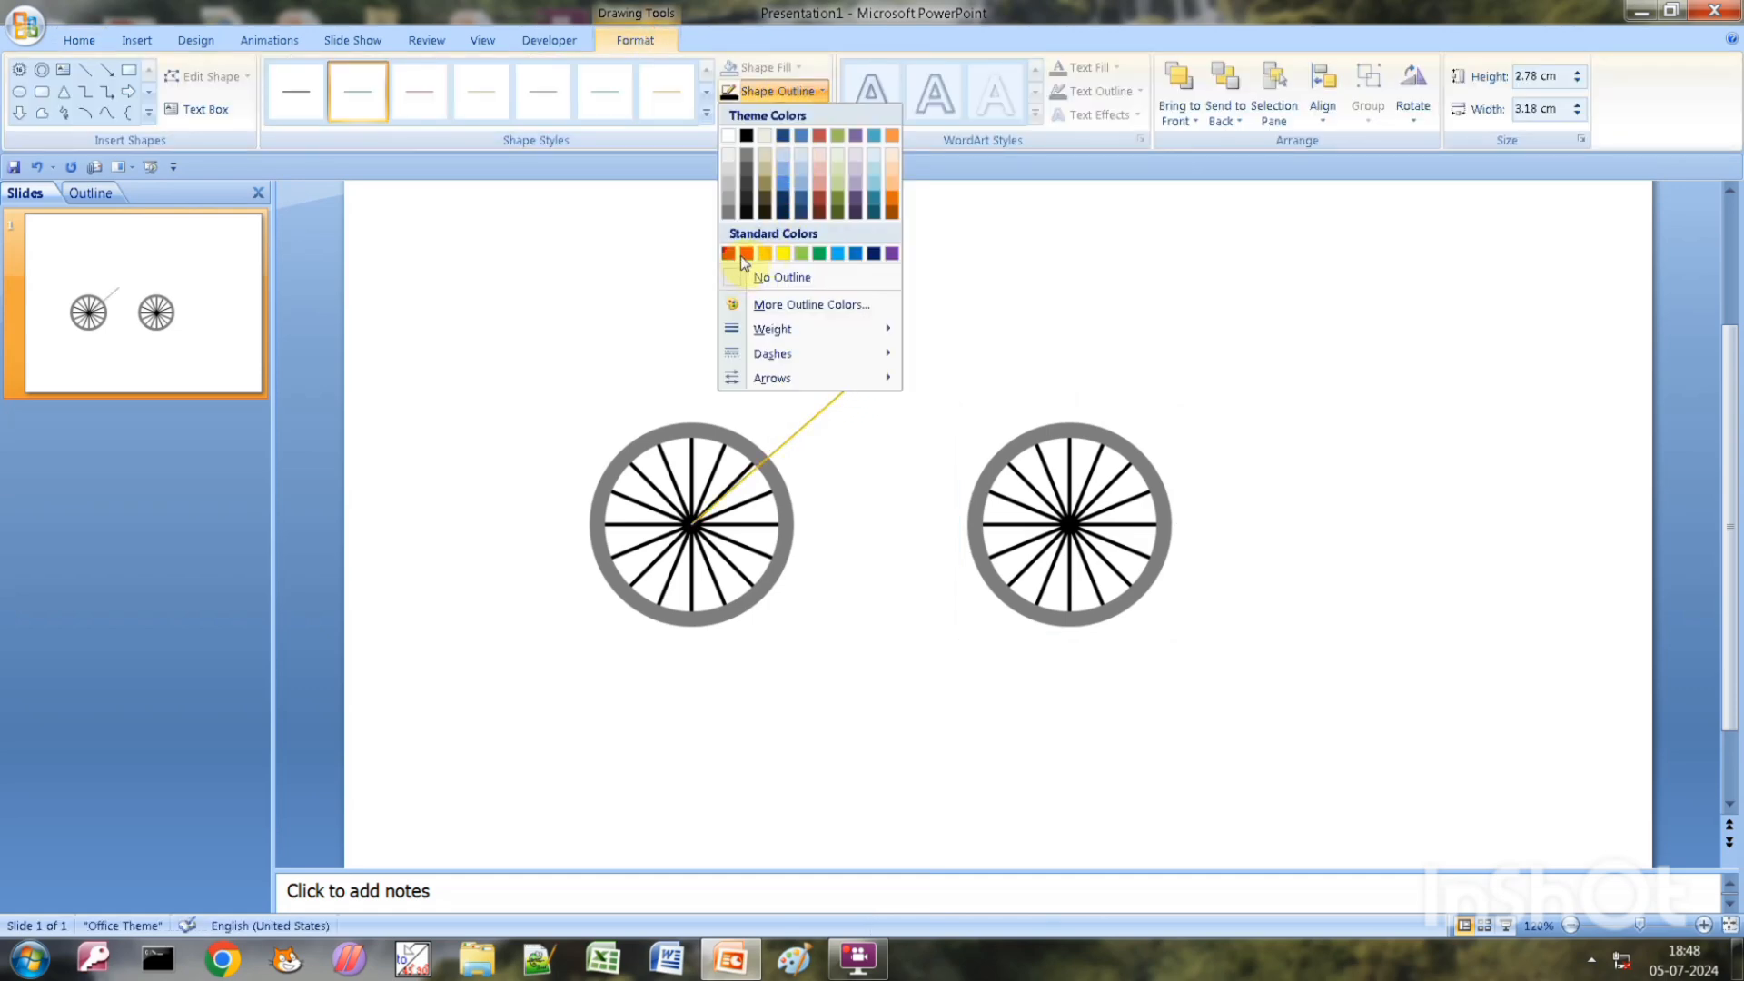
{"action": "left_click", "coordinate": [746, 253]}
{"action": "left_click", "coordinate": [779, 91]}
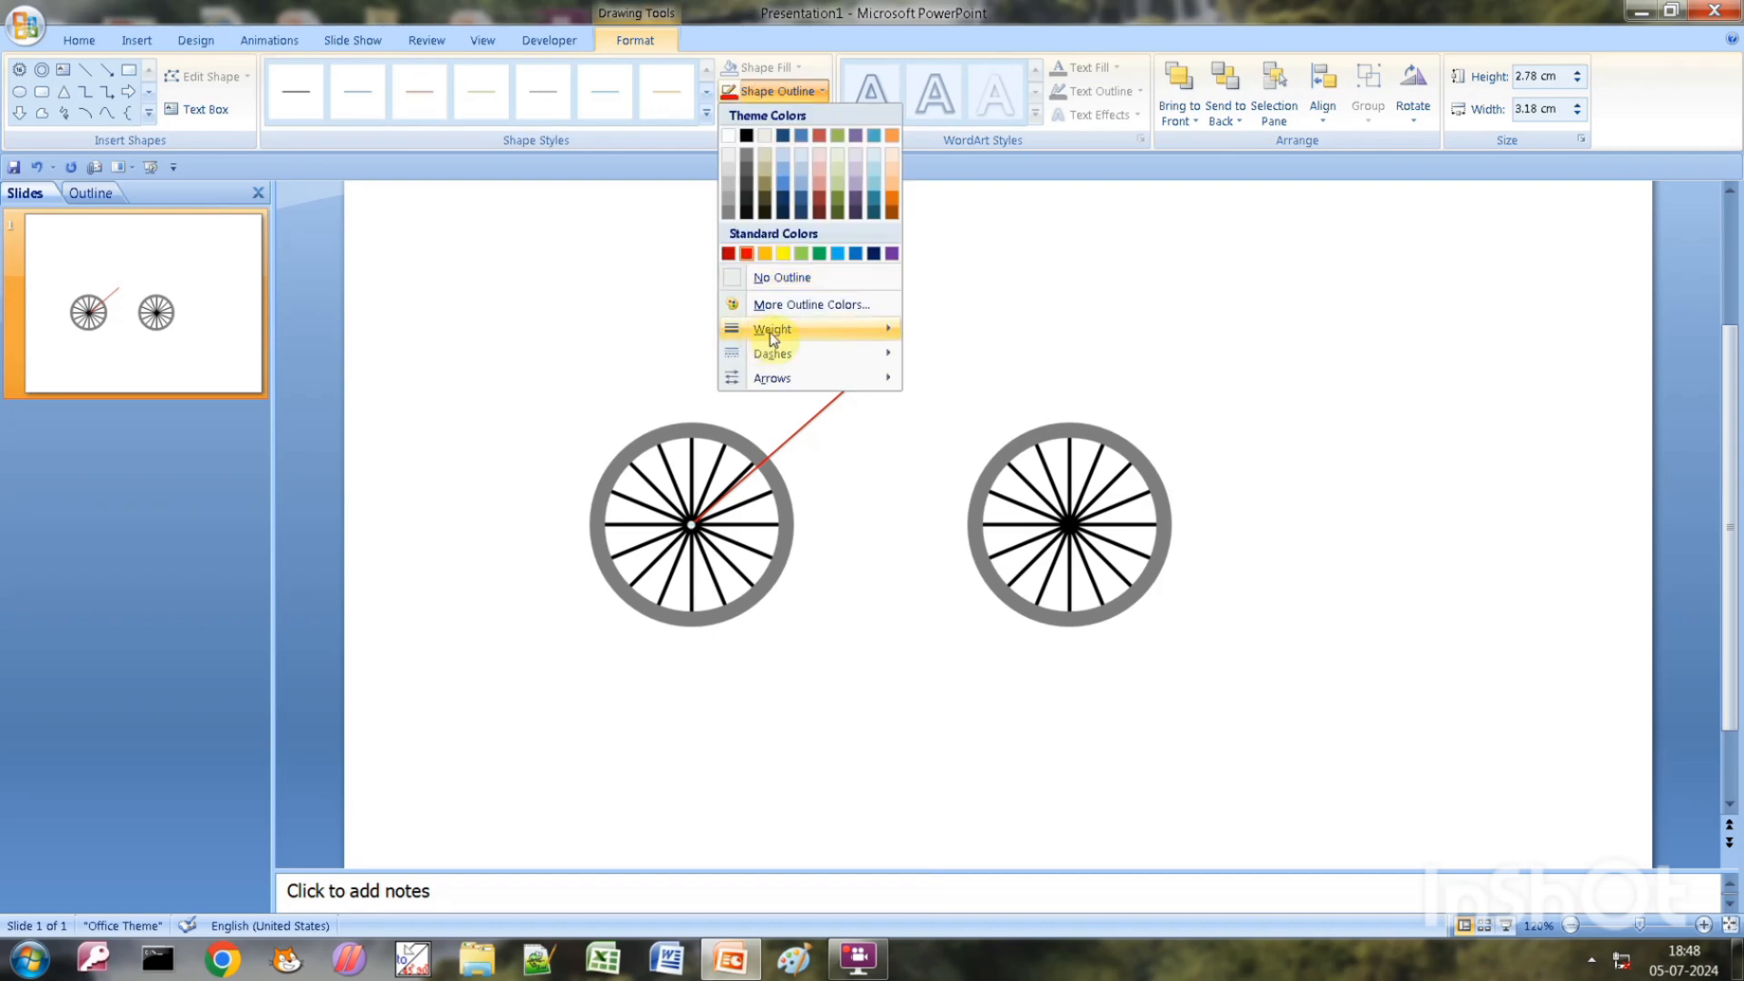
{"action": "mouse_move", "coordinate": [772, 329]}
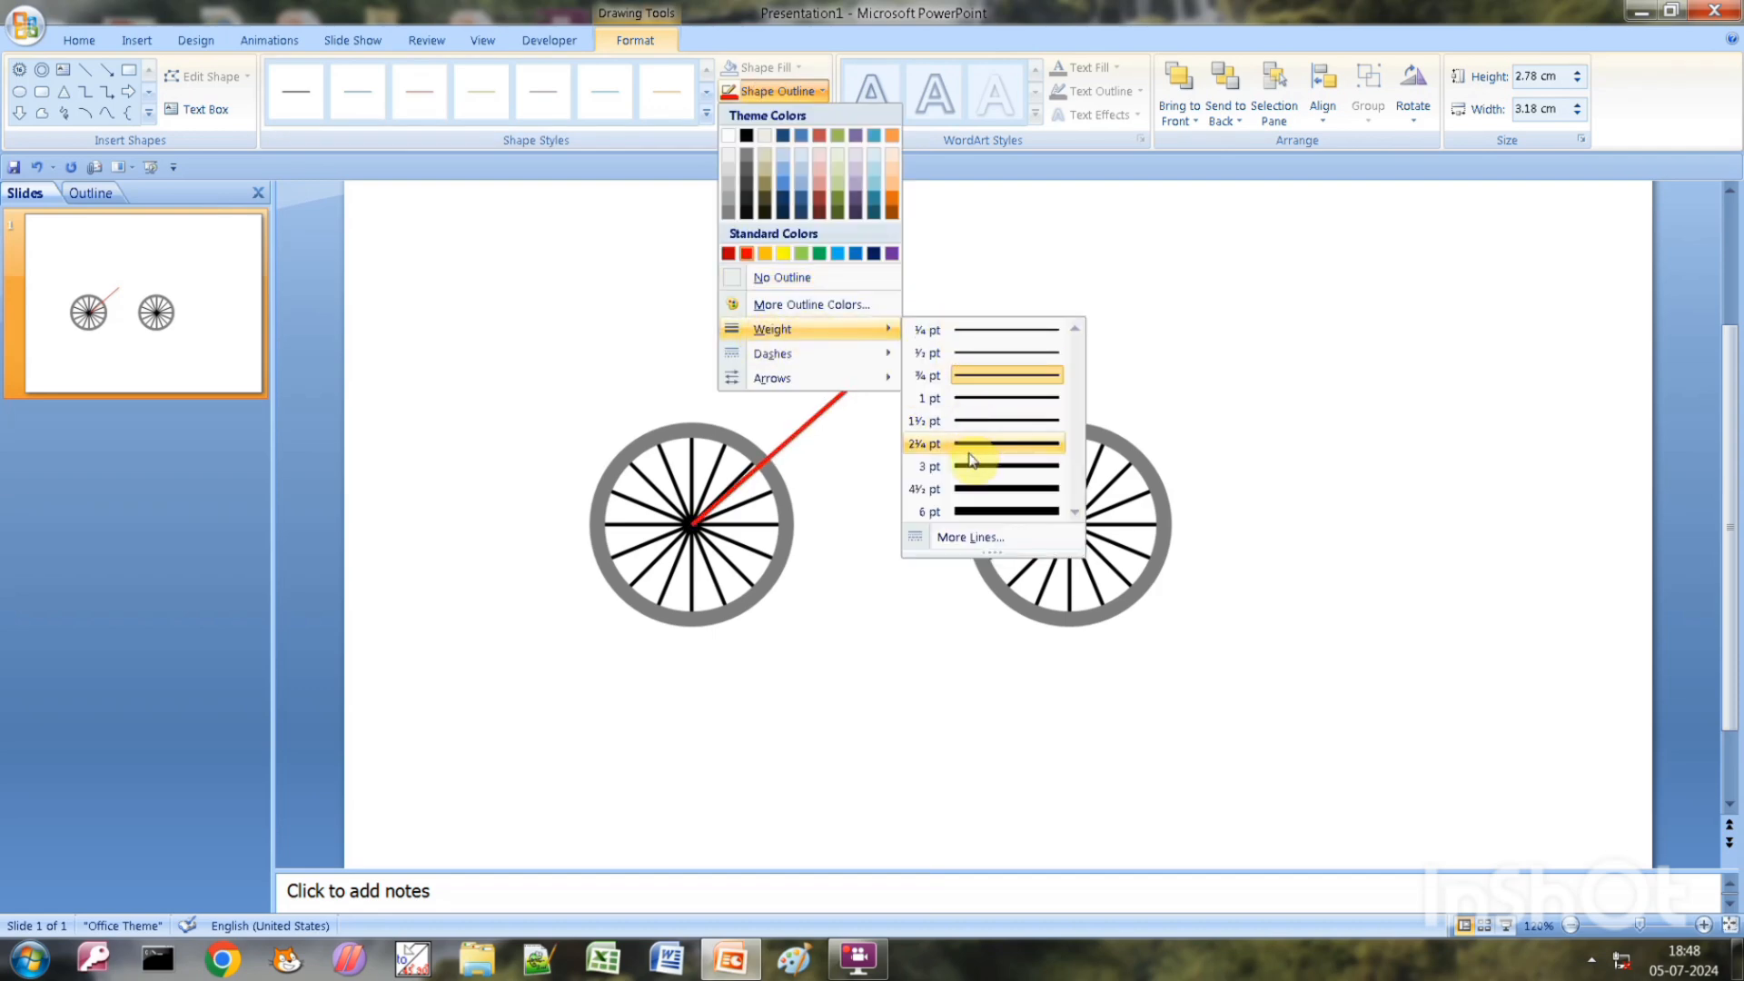
{"action": "left_click", "coordinate": [970, 464]}
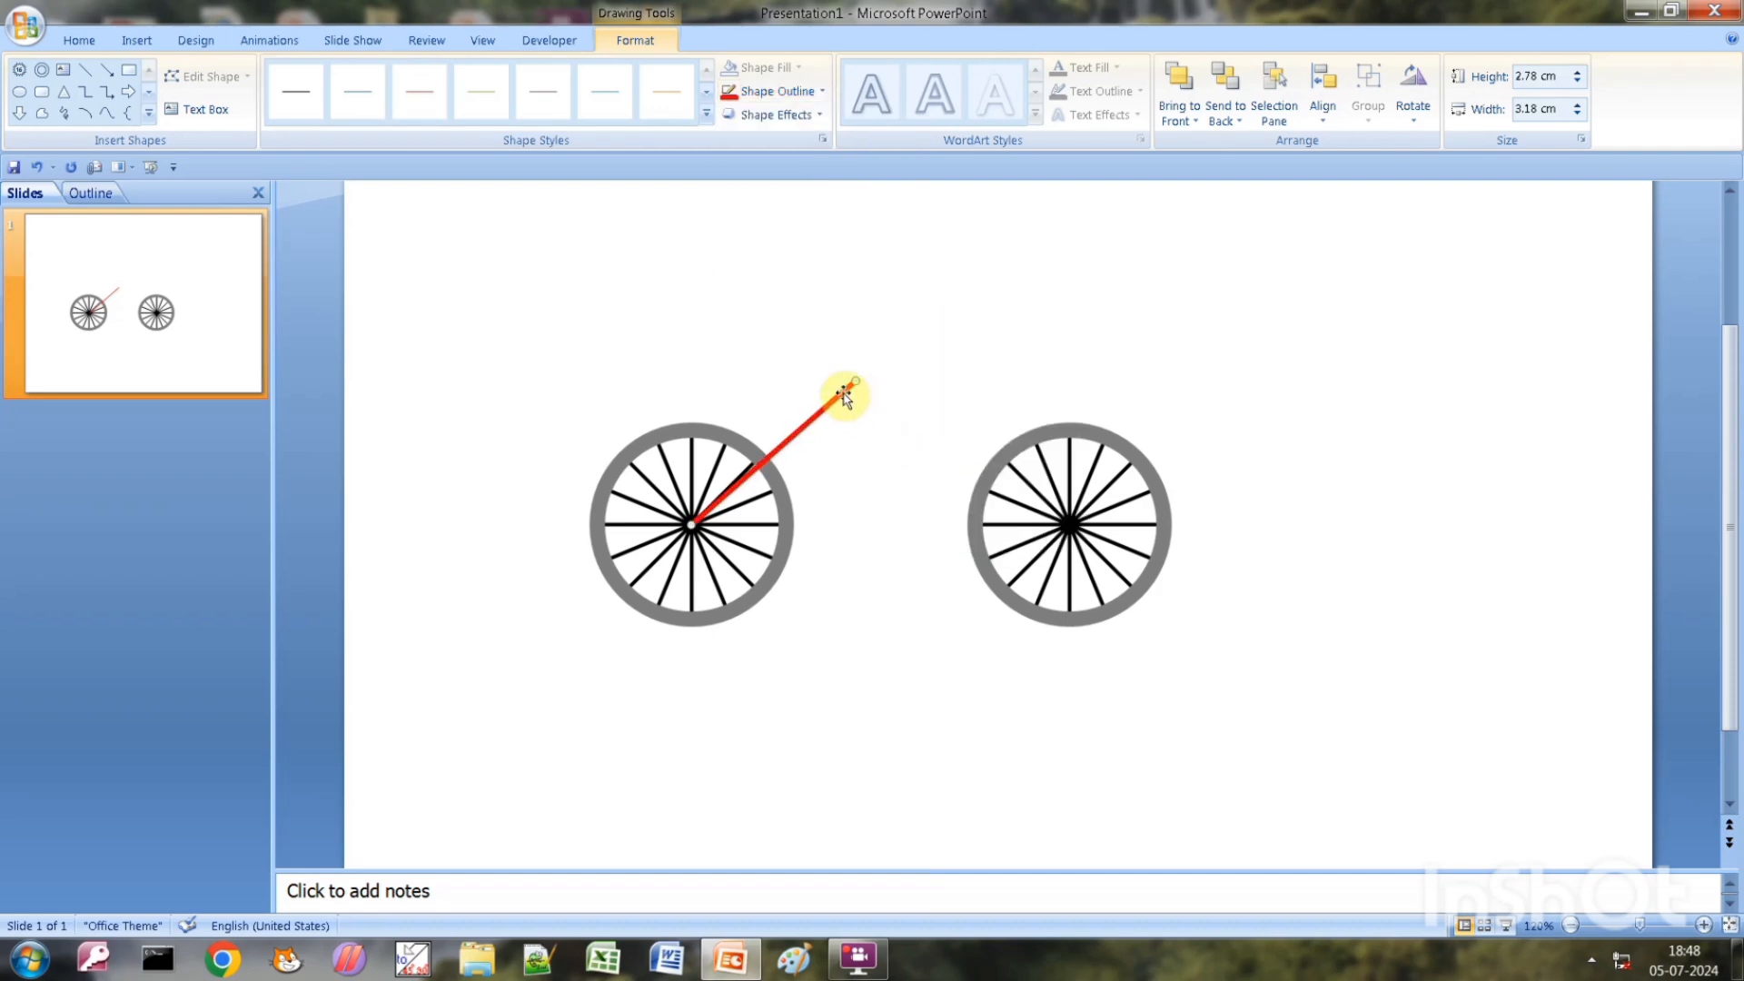
Duplicate the red line and run the copy from its upper end slightly upward to above the right wheel's left side.
{"action": "right_click", "coordinate": [844, 393]}
{"action": "left_click", "coordinate": [899, 433]}
{"action": "right_click", "coordinate": [918, 331]}
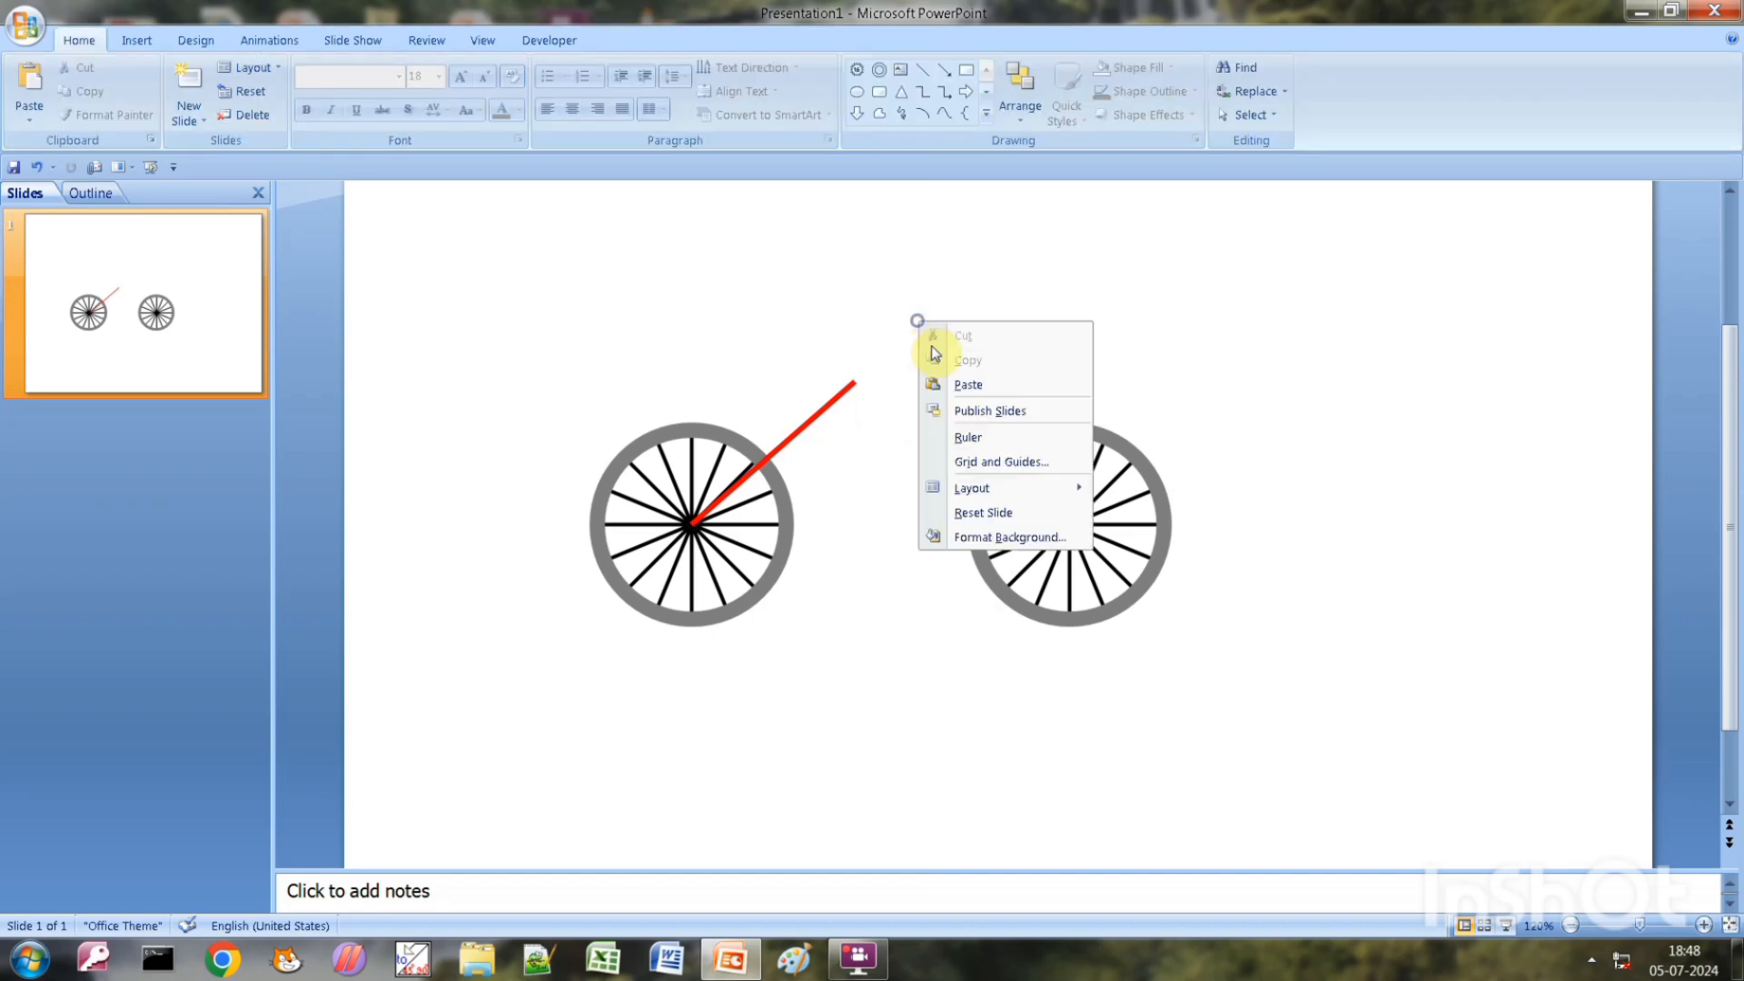
{"action": "left_click", "coordinate": [930, 381]}
{"action": "left_click_drag", "start_coordinate": [877, 402], "coordinate": [854, 381]}
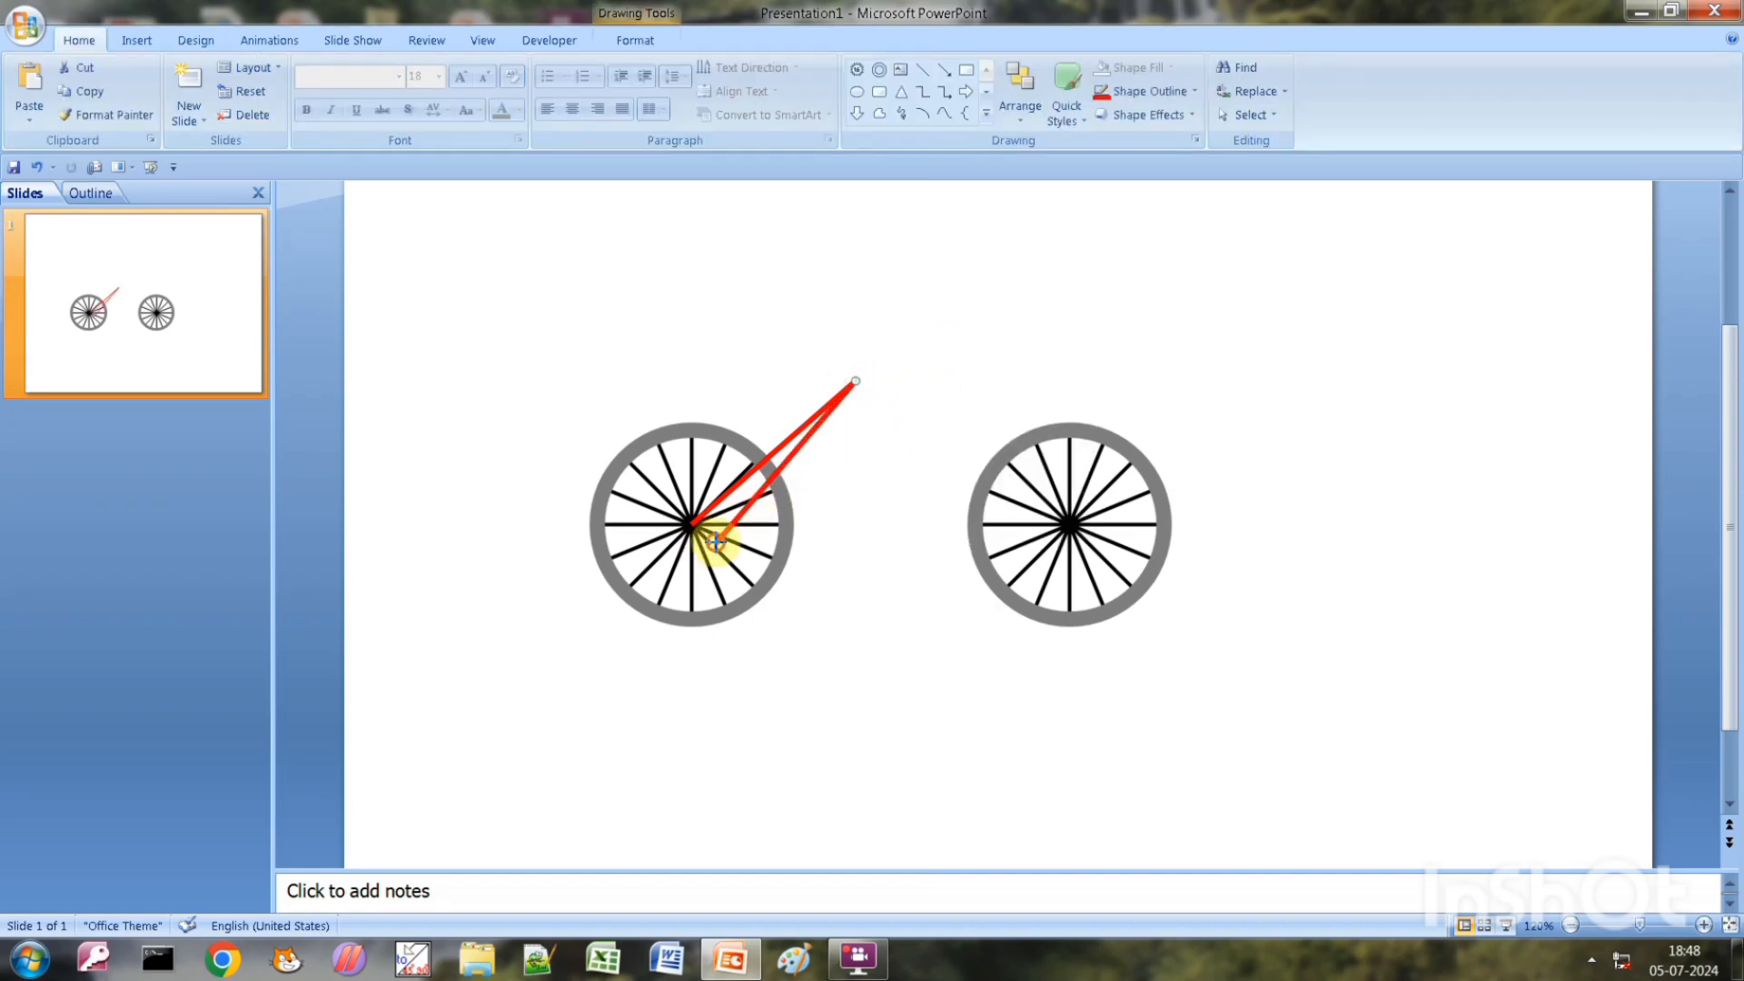
{"action": "left_click_drag", "start_coordinate": [715, 541], "coordinate": [1028, 349]}
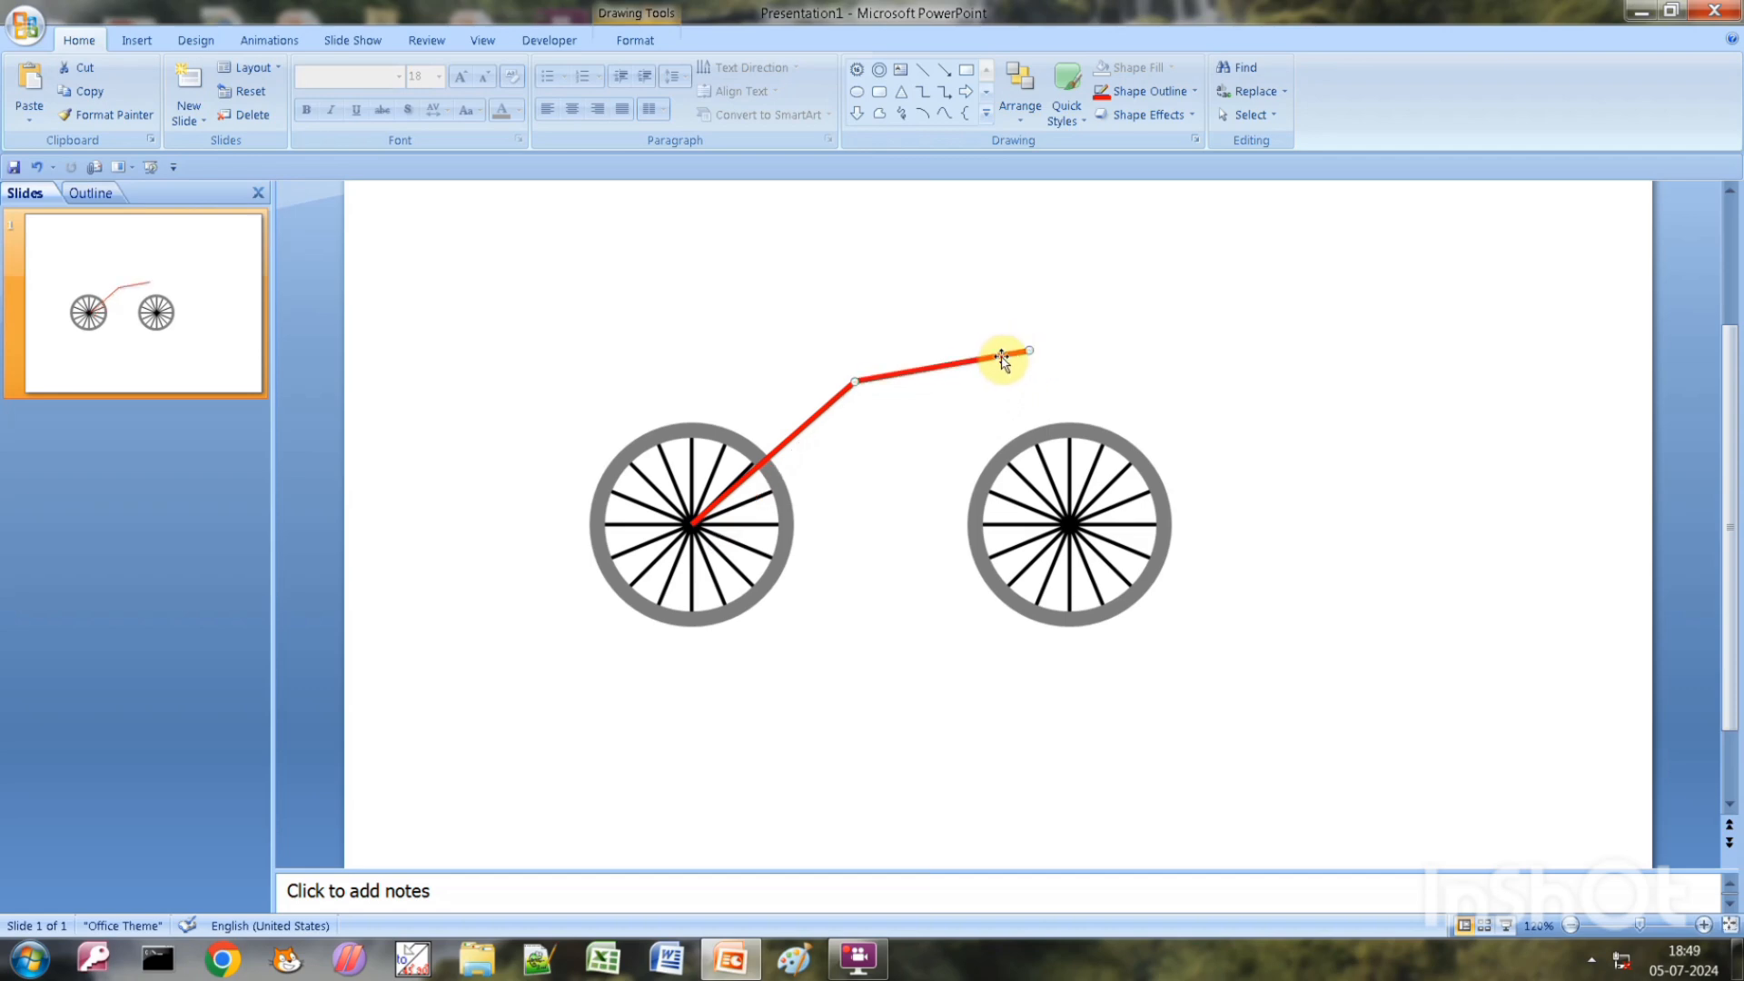
Paste another red line and run it from the left wheel's hub to a point slightly higher between the wheels.
{"action": "right_click", "coordinate": [1001, 355]}
{"action": "right_click", "coordinate": [885, 450]}
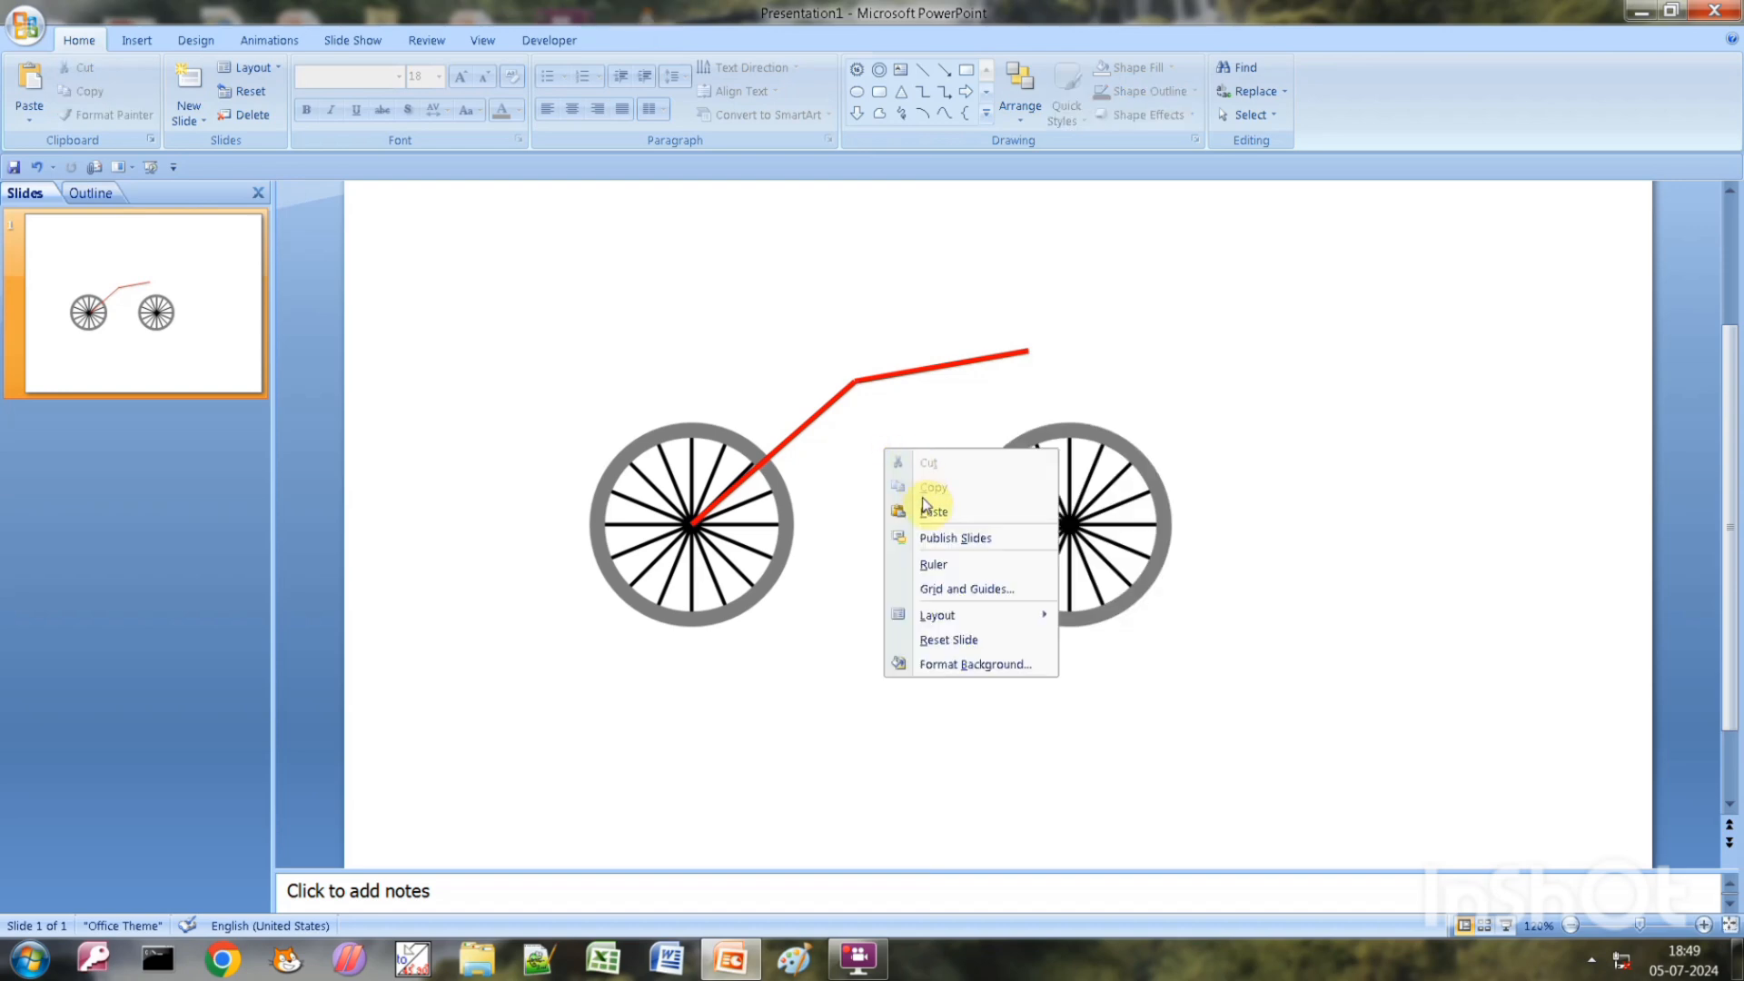
{"action": "left_click", "coordinate": [923, 512]}
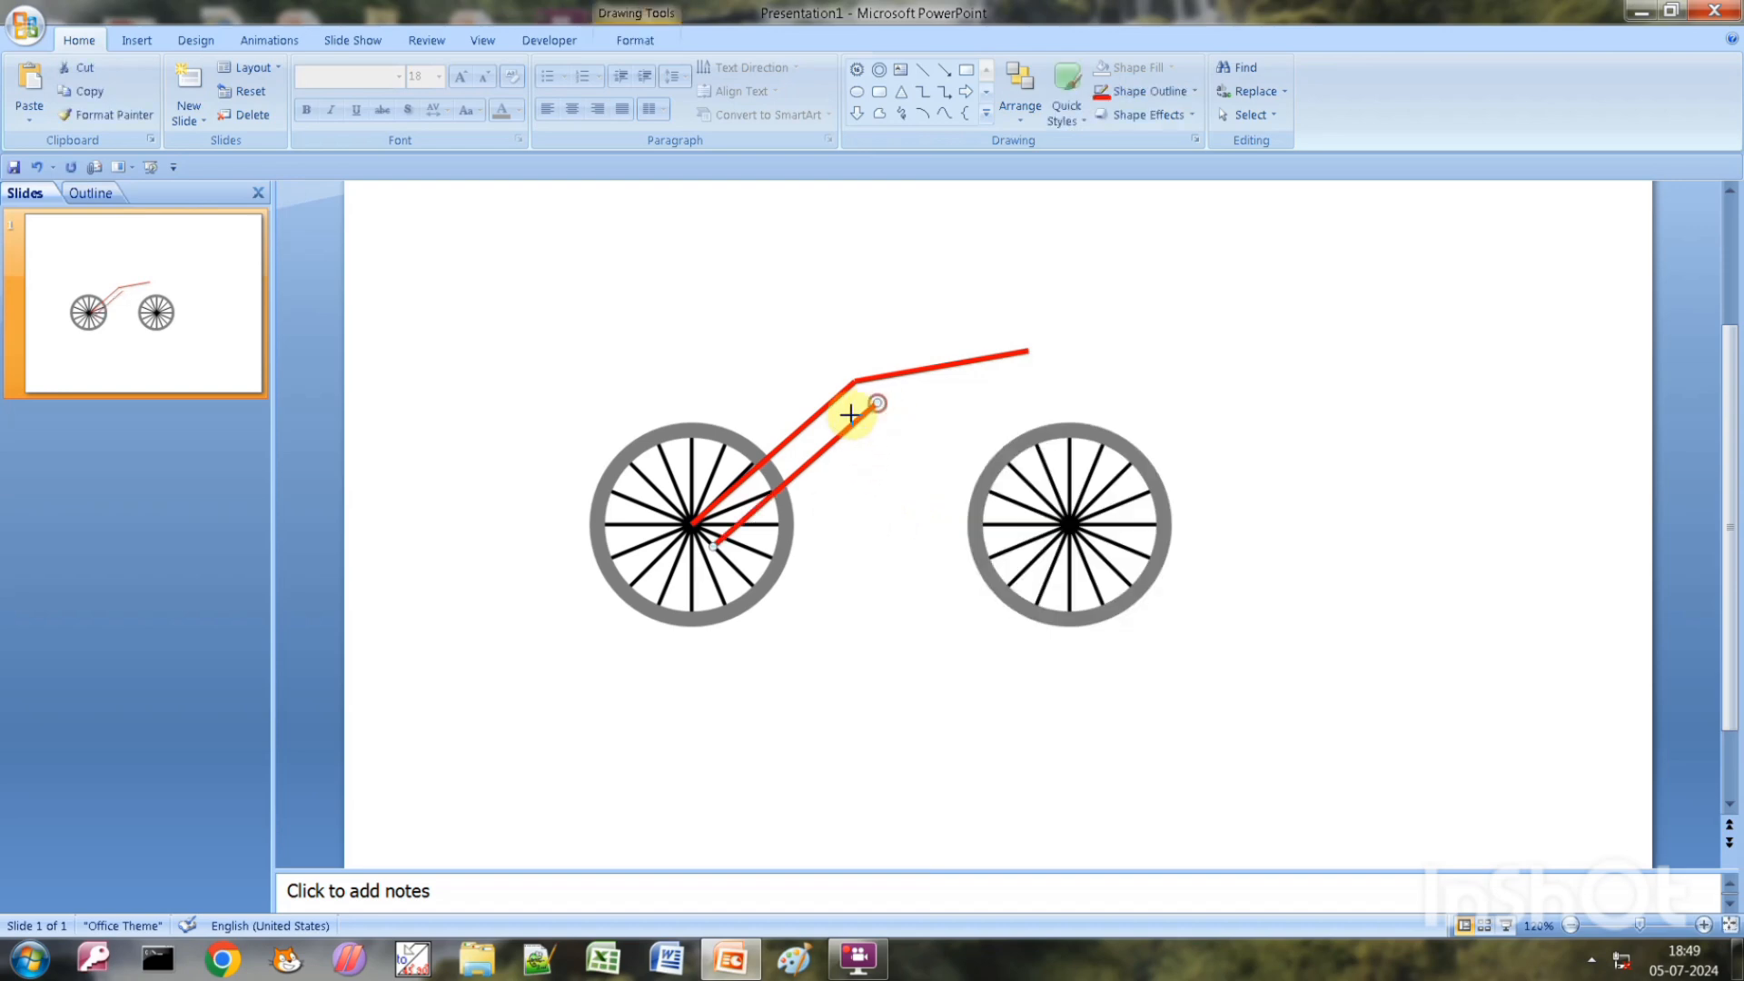
{"action": "key", "text": "Delete"}
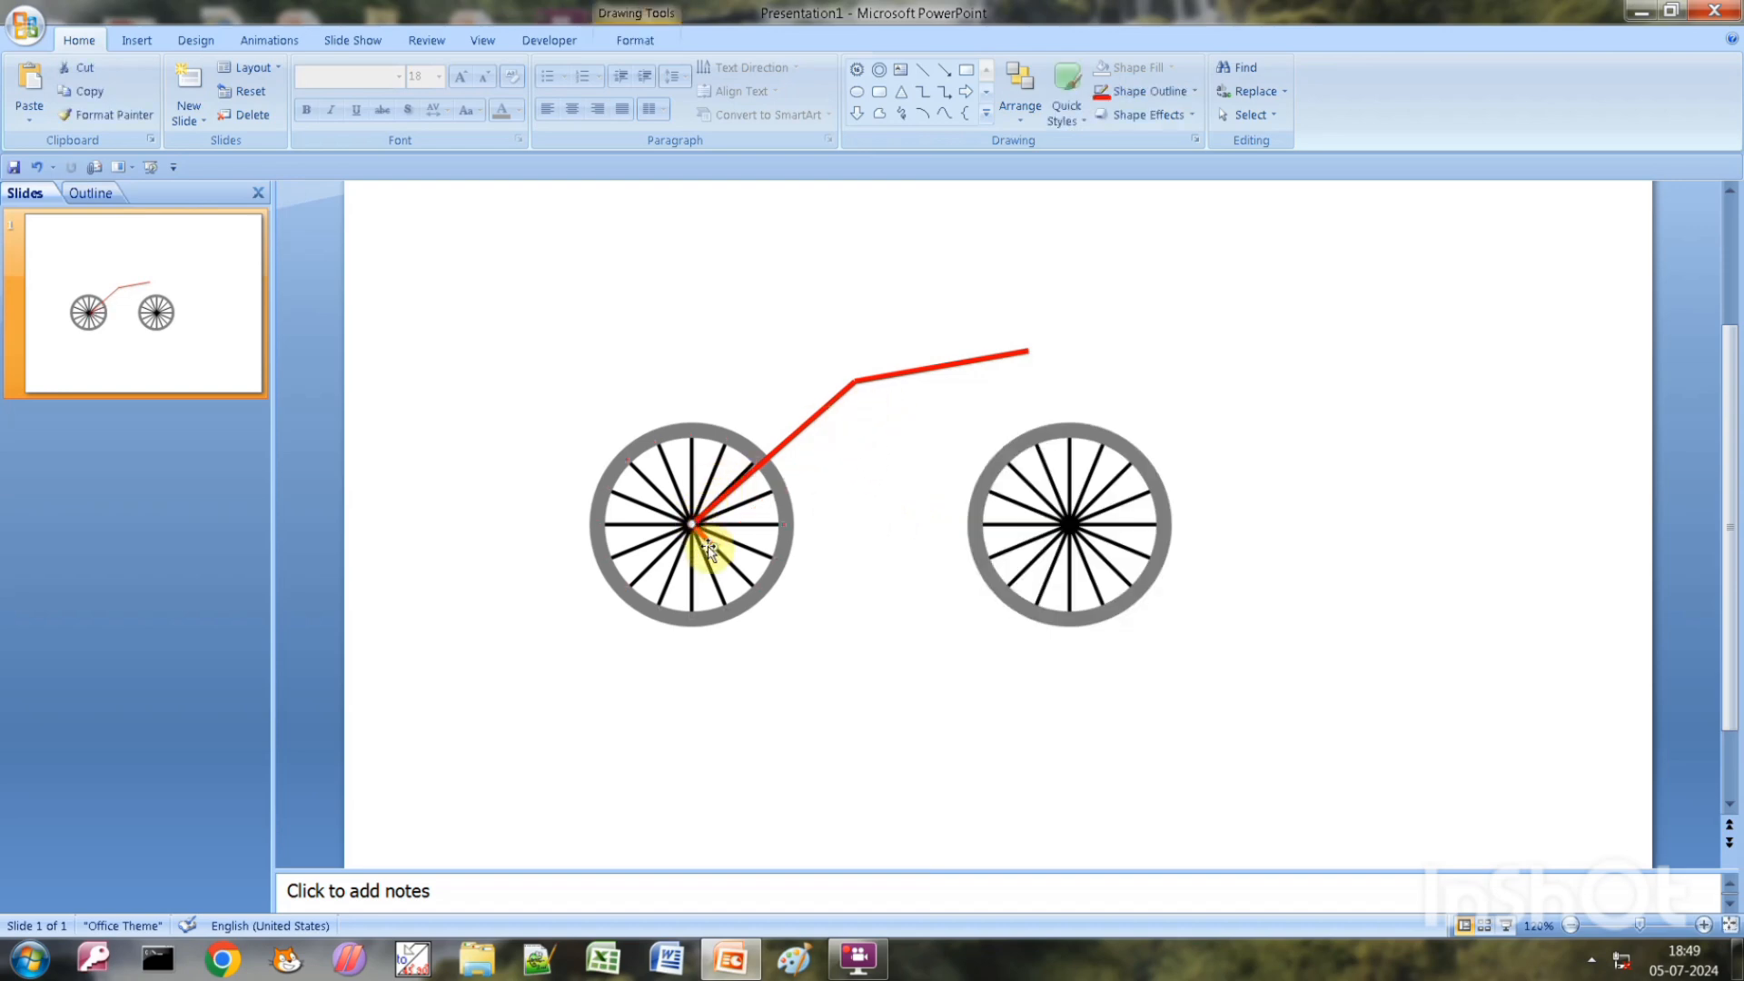
{"action": "left_click_drag", "start_coordinate": [709, 543], "coordinate": [902, 477]}
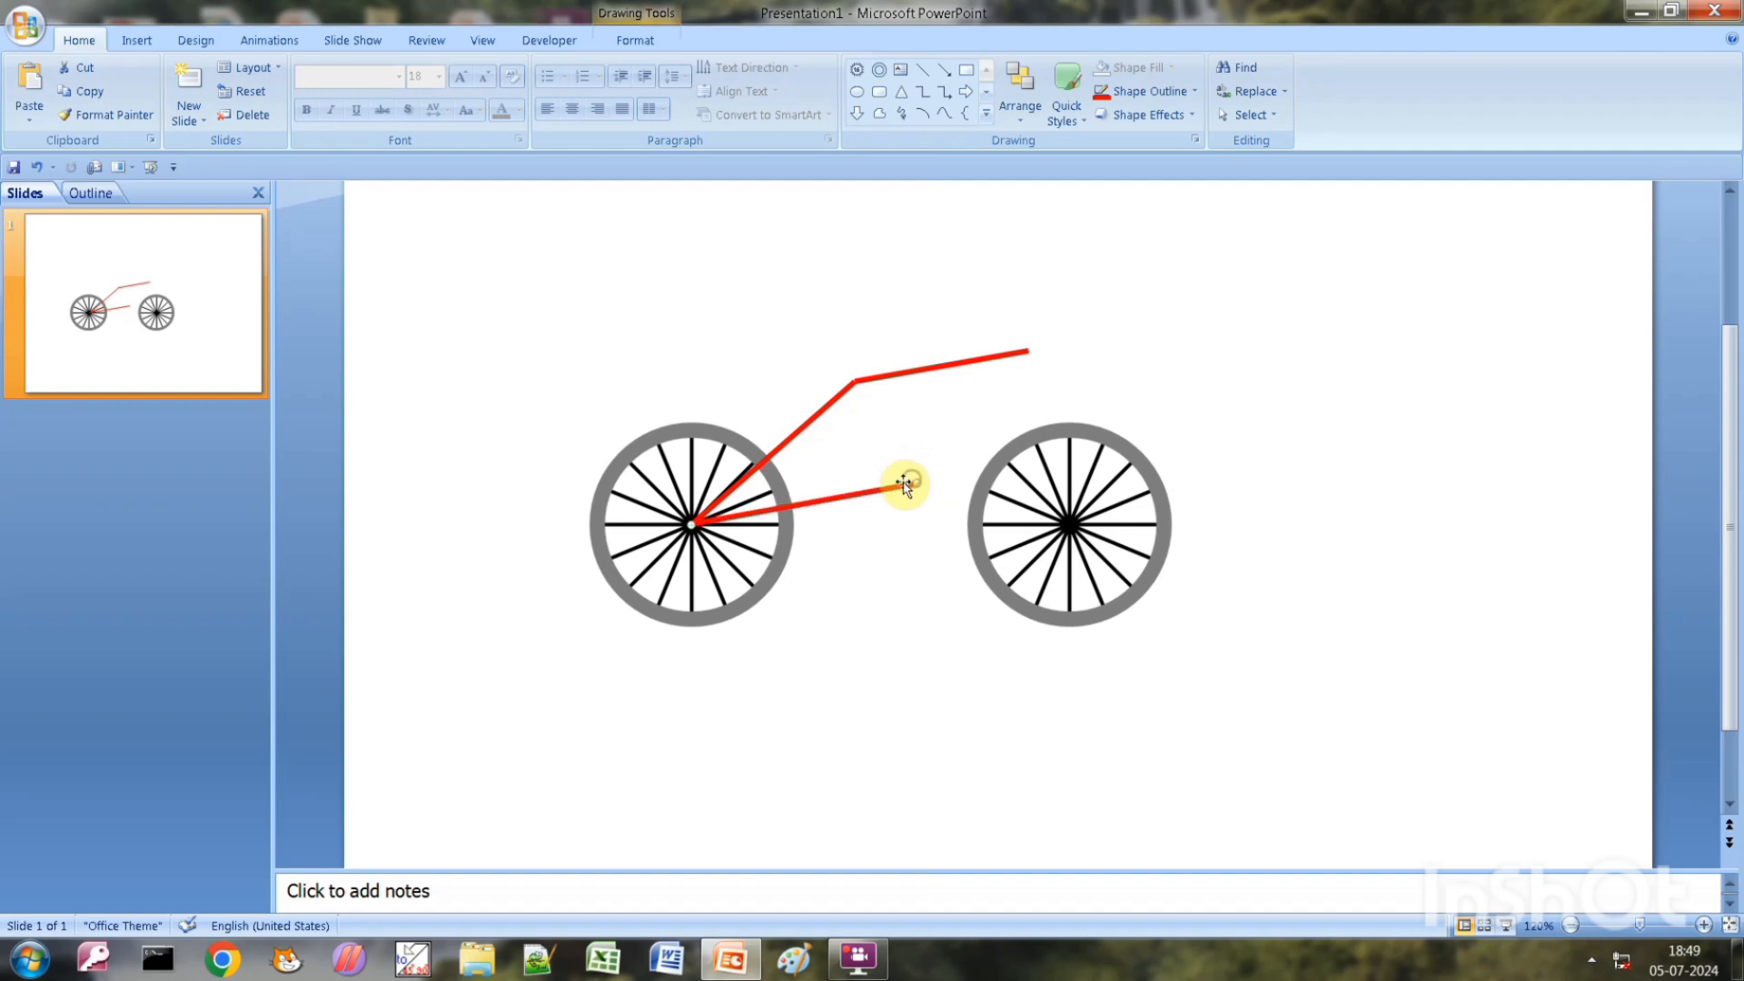
Paste another red line and join the upper frame corner to the free end of the lower line between the wheels.
{"action": "right_click", "coordinate": [892, 488]}
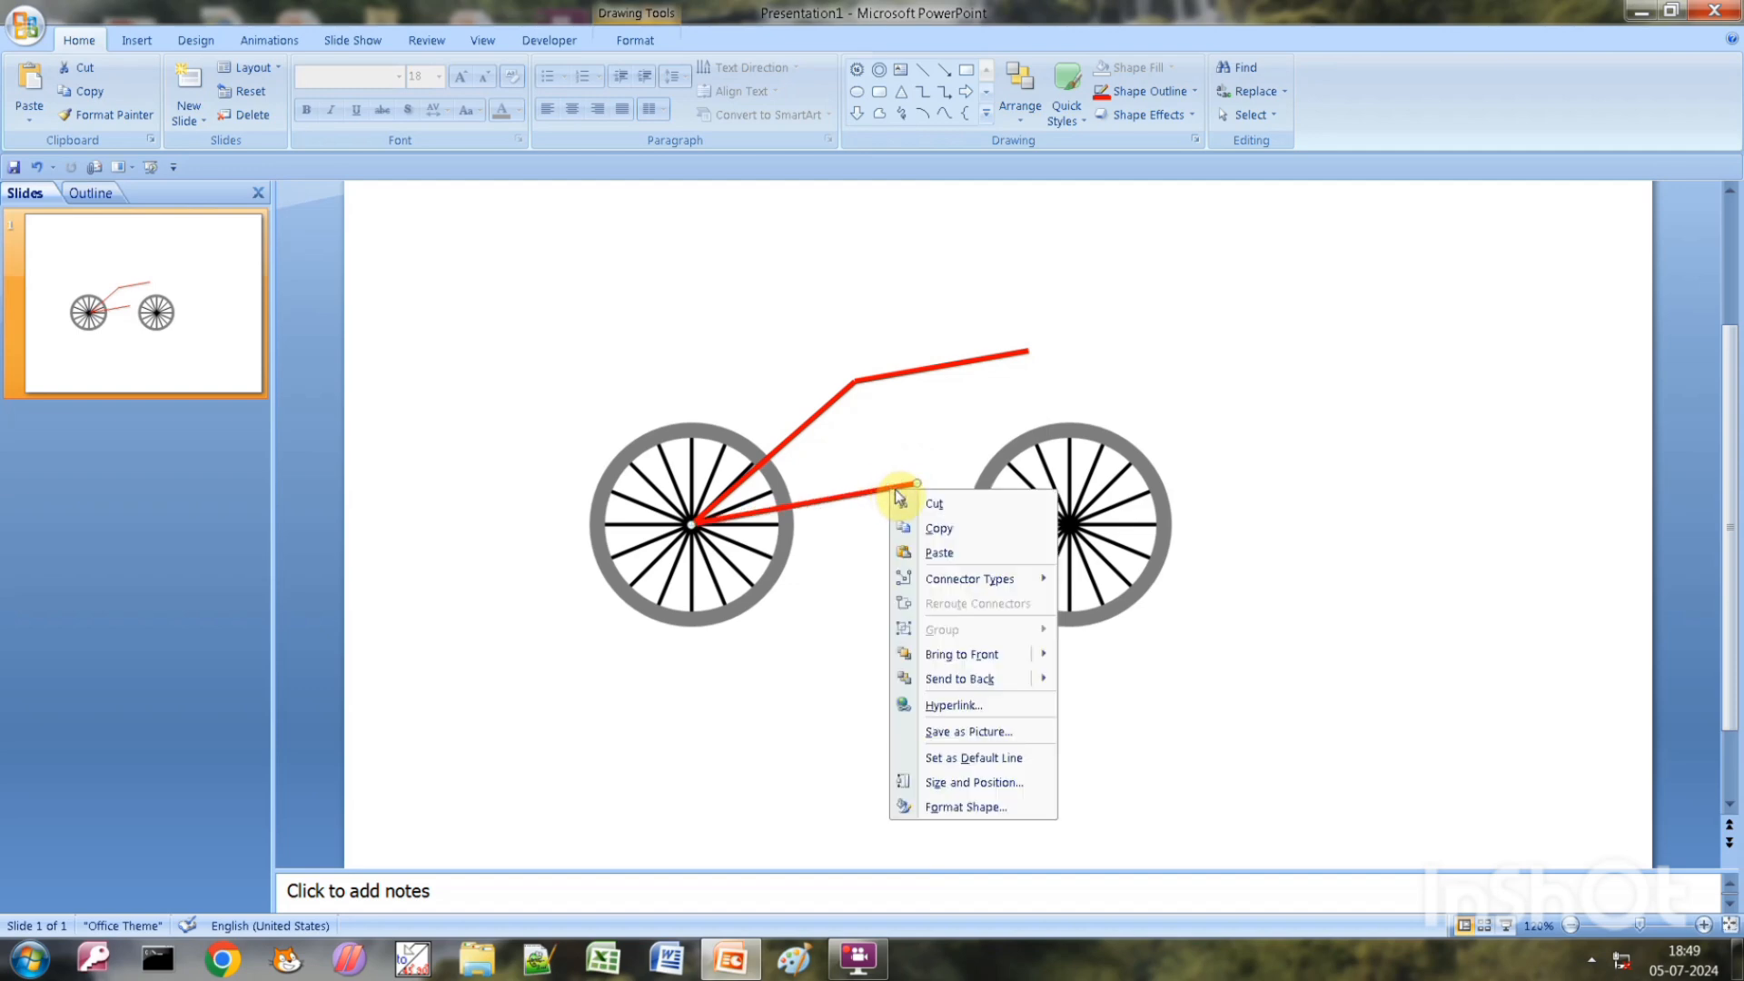
{"action": "left_click", "coordinate": [935, 553]}
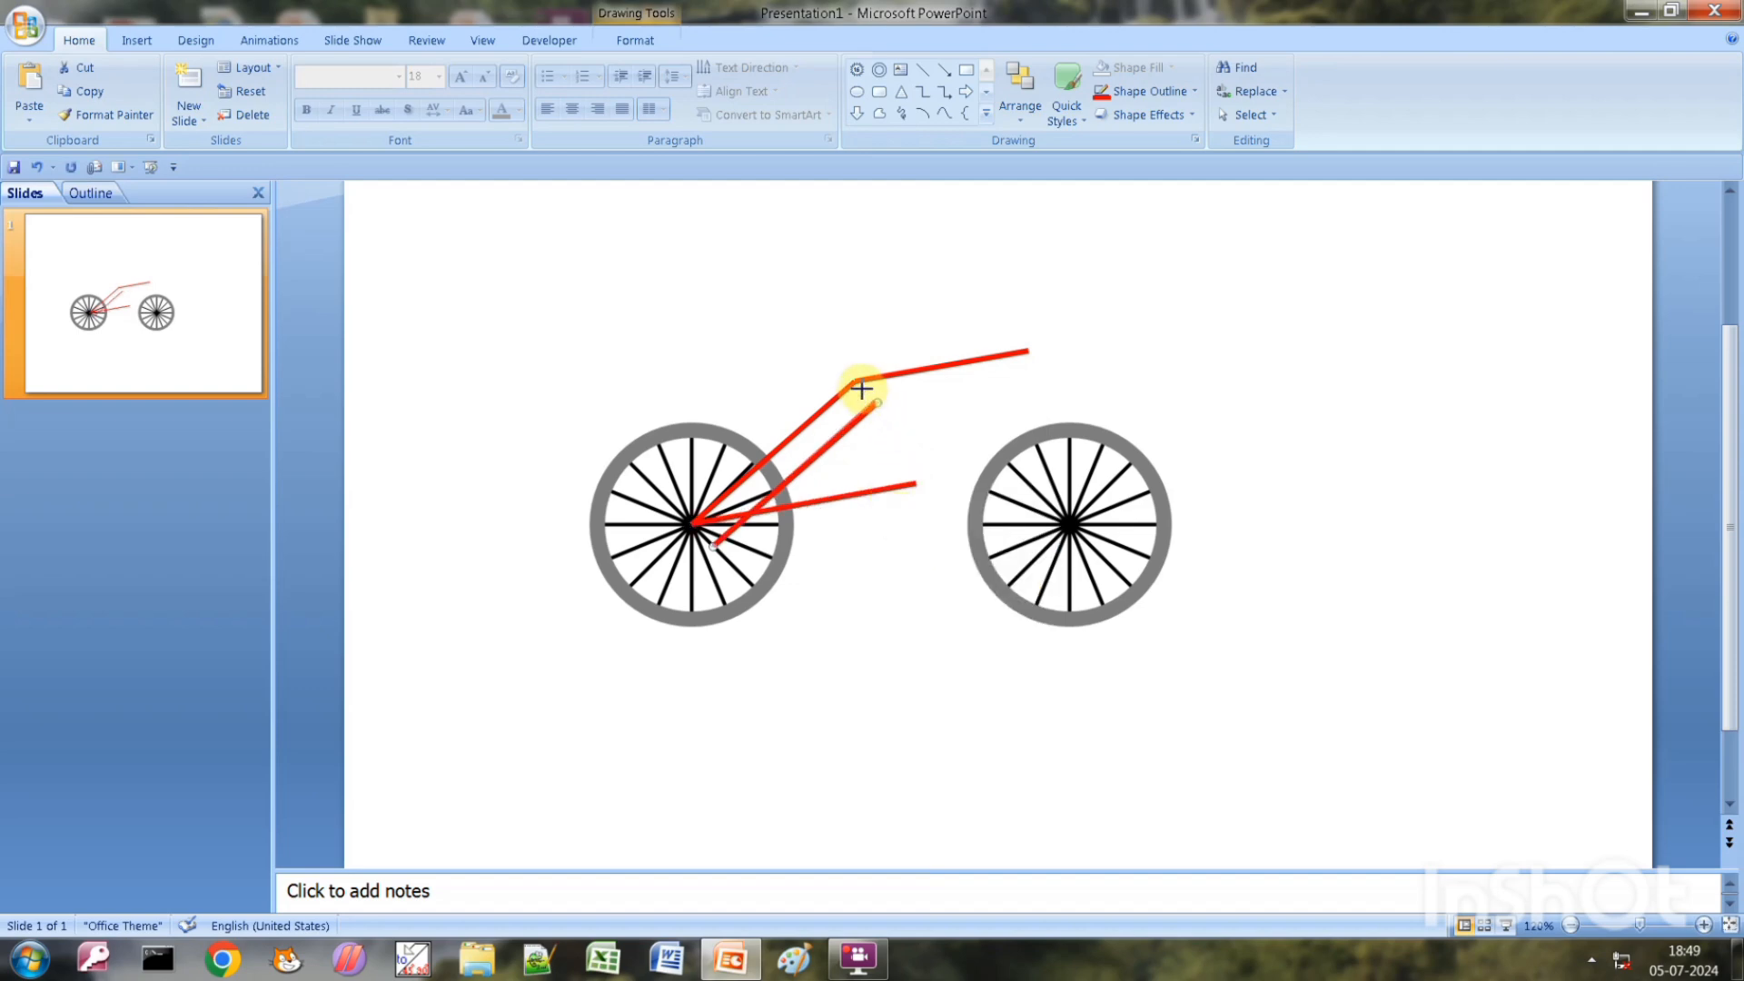
{"action": "left_click_drag", "start_coordinate": [862, 390], "coordinate": [857, 380]}
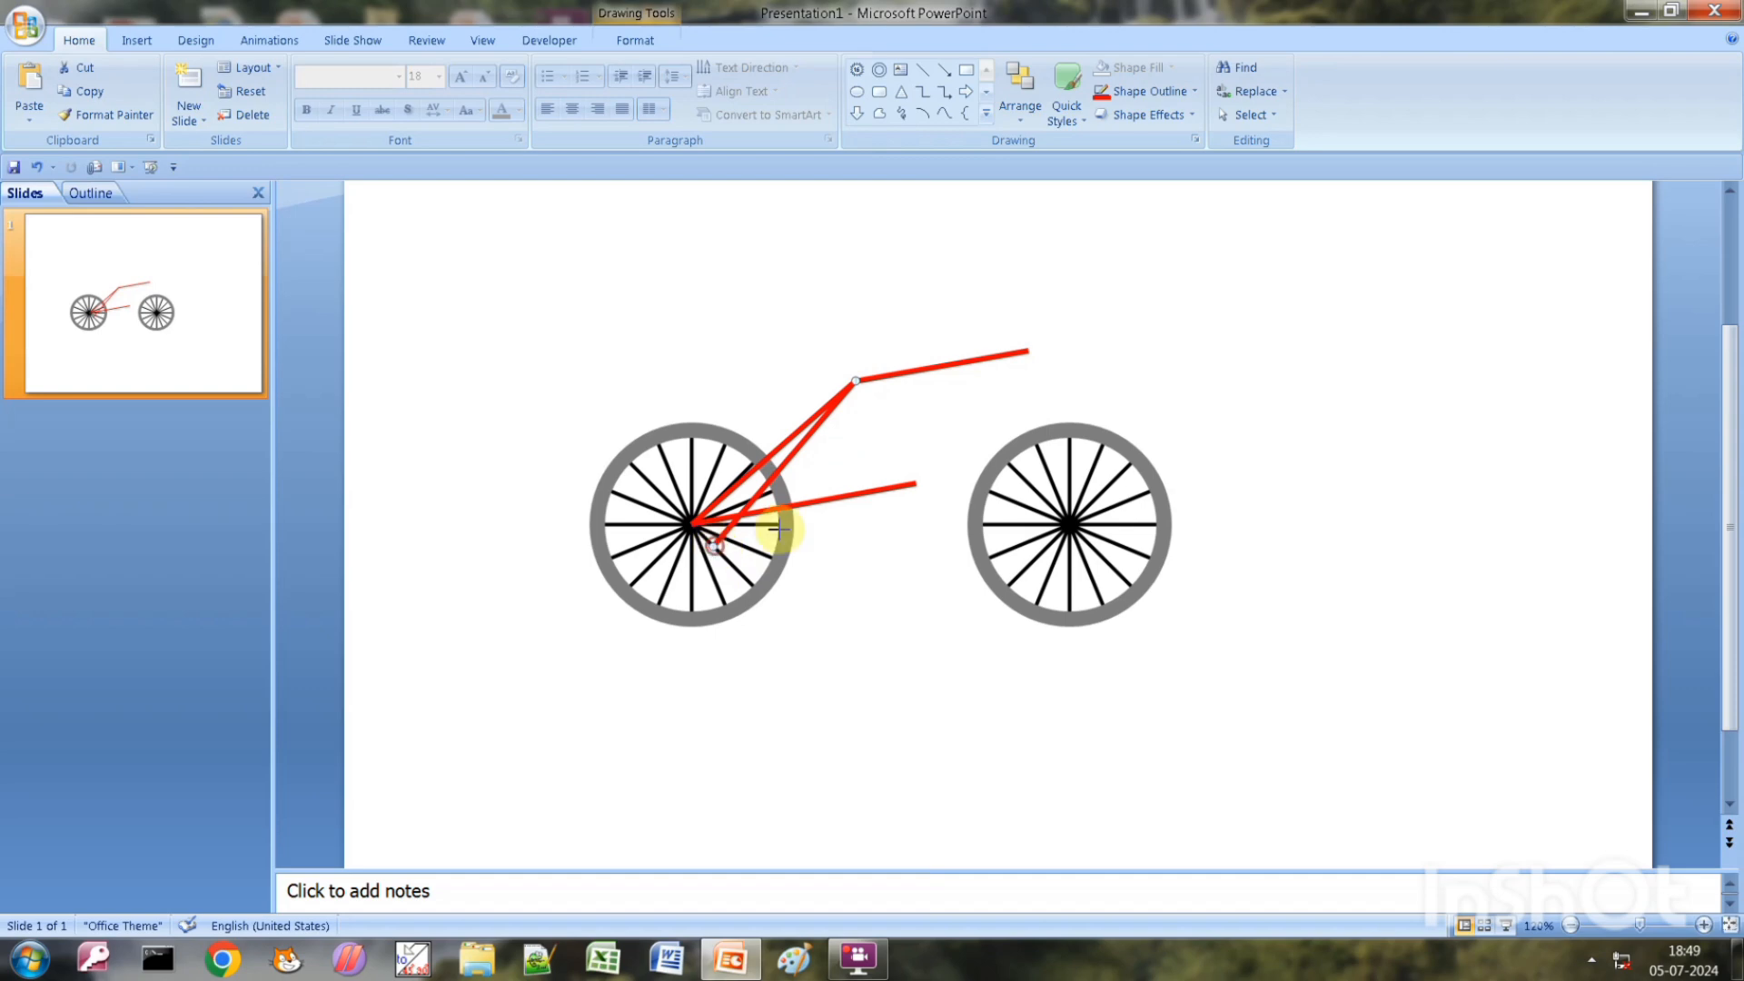
{"action": "left_click_drag", "start_coordinate": [779, 529], "coordinate": [915, 484]}
Paste another red line and join the right end of the upper frame line to the lower frame corner between the wheels.
{"action": "right_click", "coordinate": [902, 465]}
{"action": "right_click", "coordinate": [954, 400]}
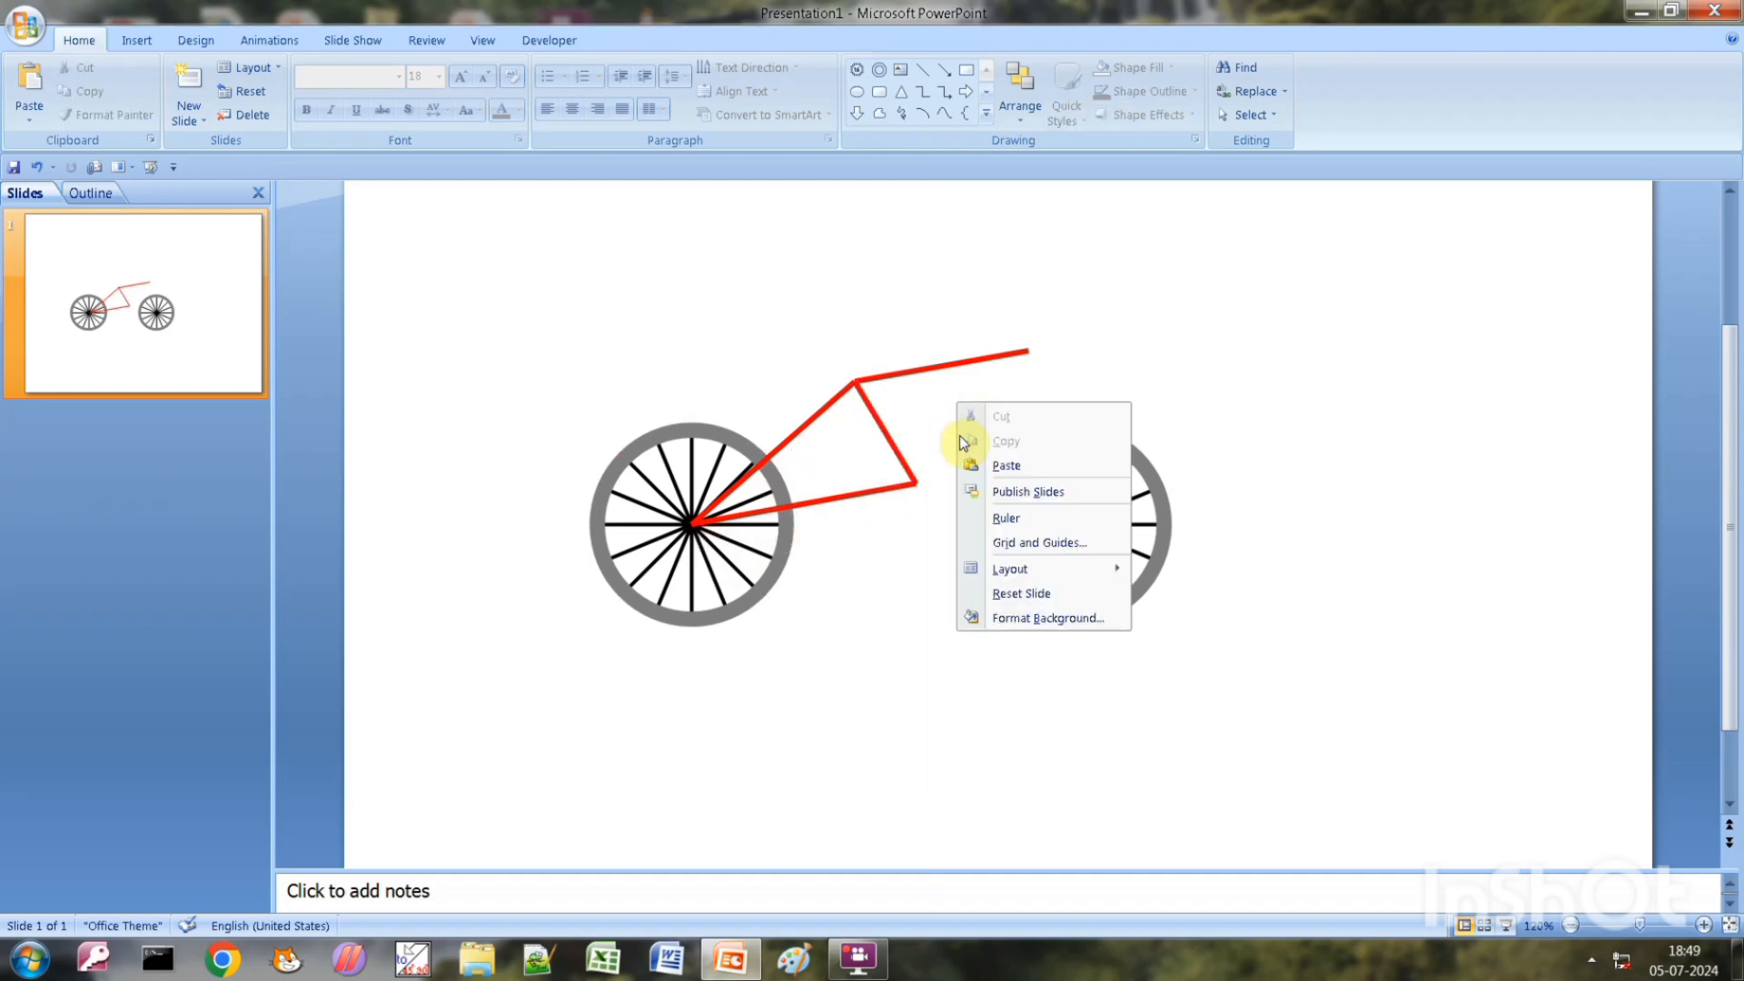
{"action": "left_click", "coordinate": [964, 461]}
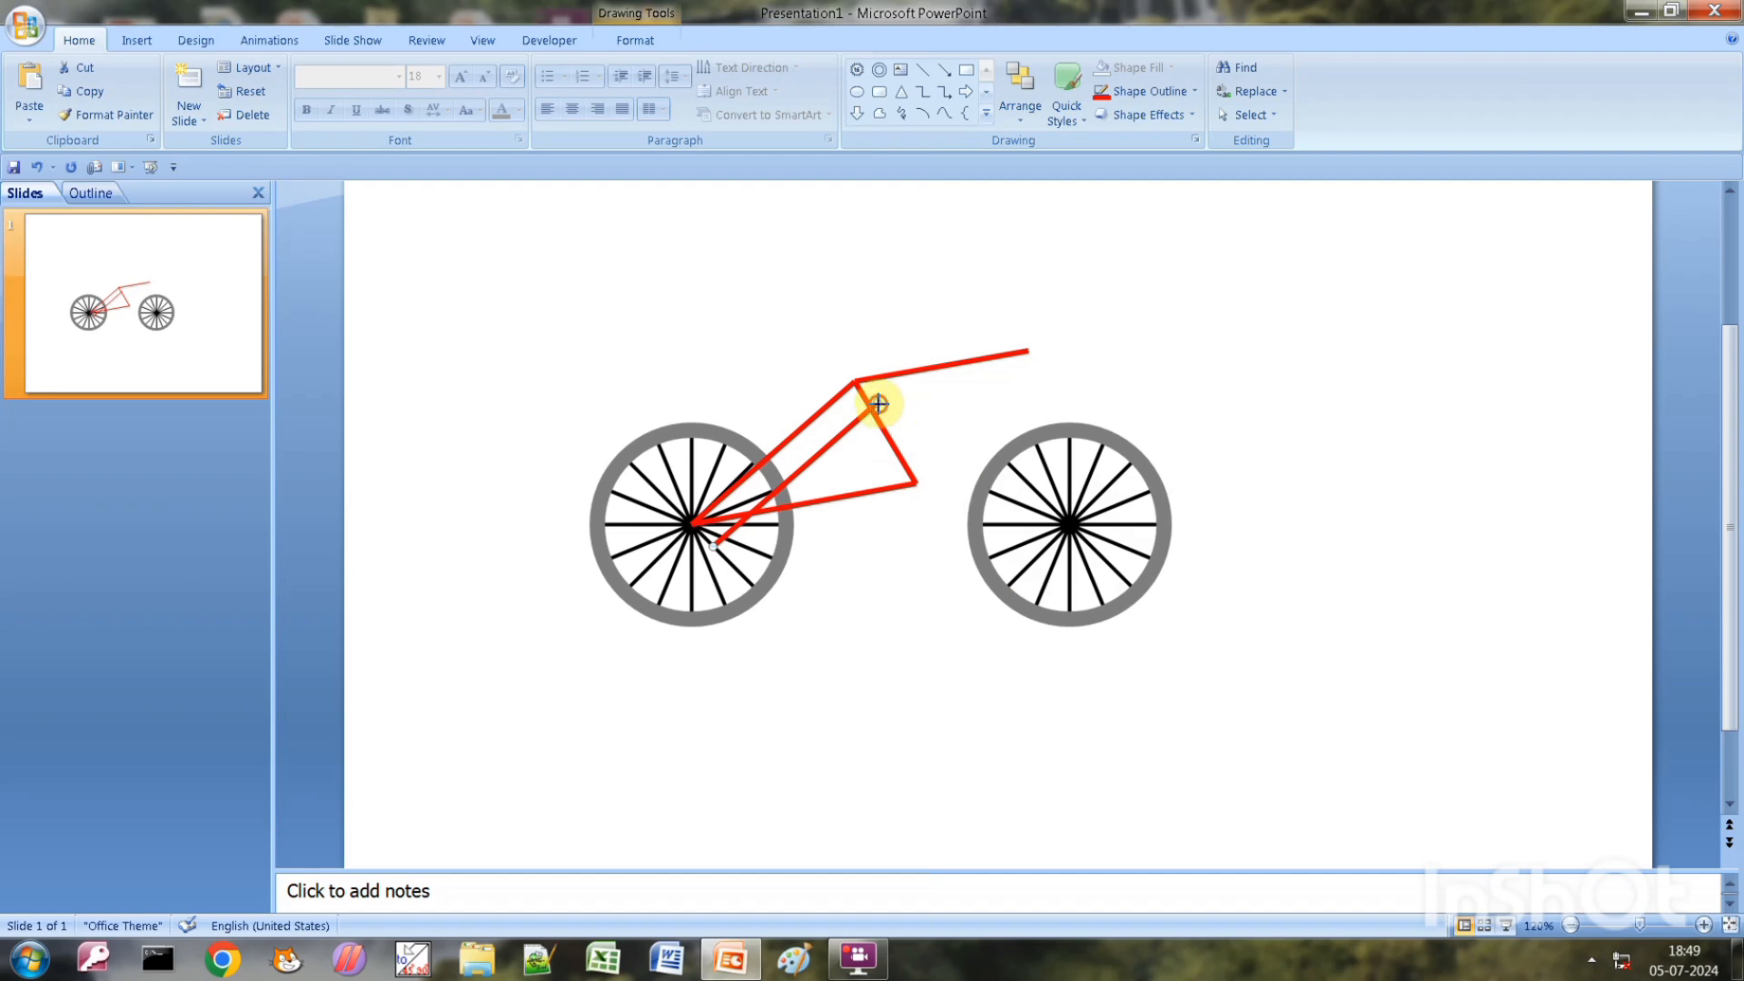
{"action": "left_click_drag", "start_coordinate": [876, 401], "coordinate": [1029, 350]}
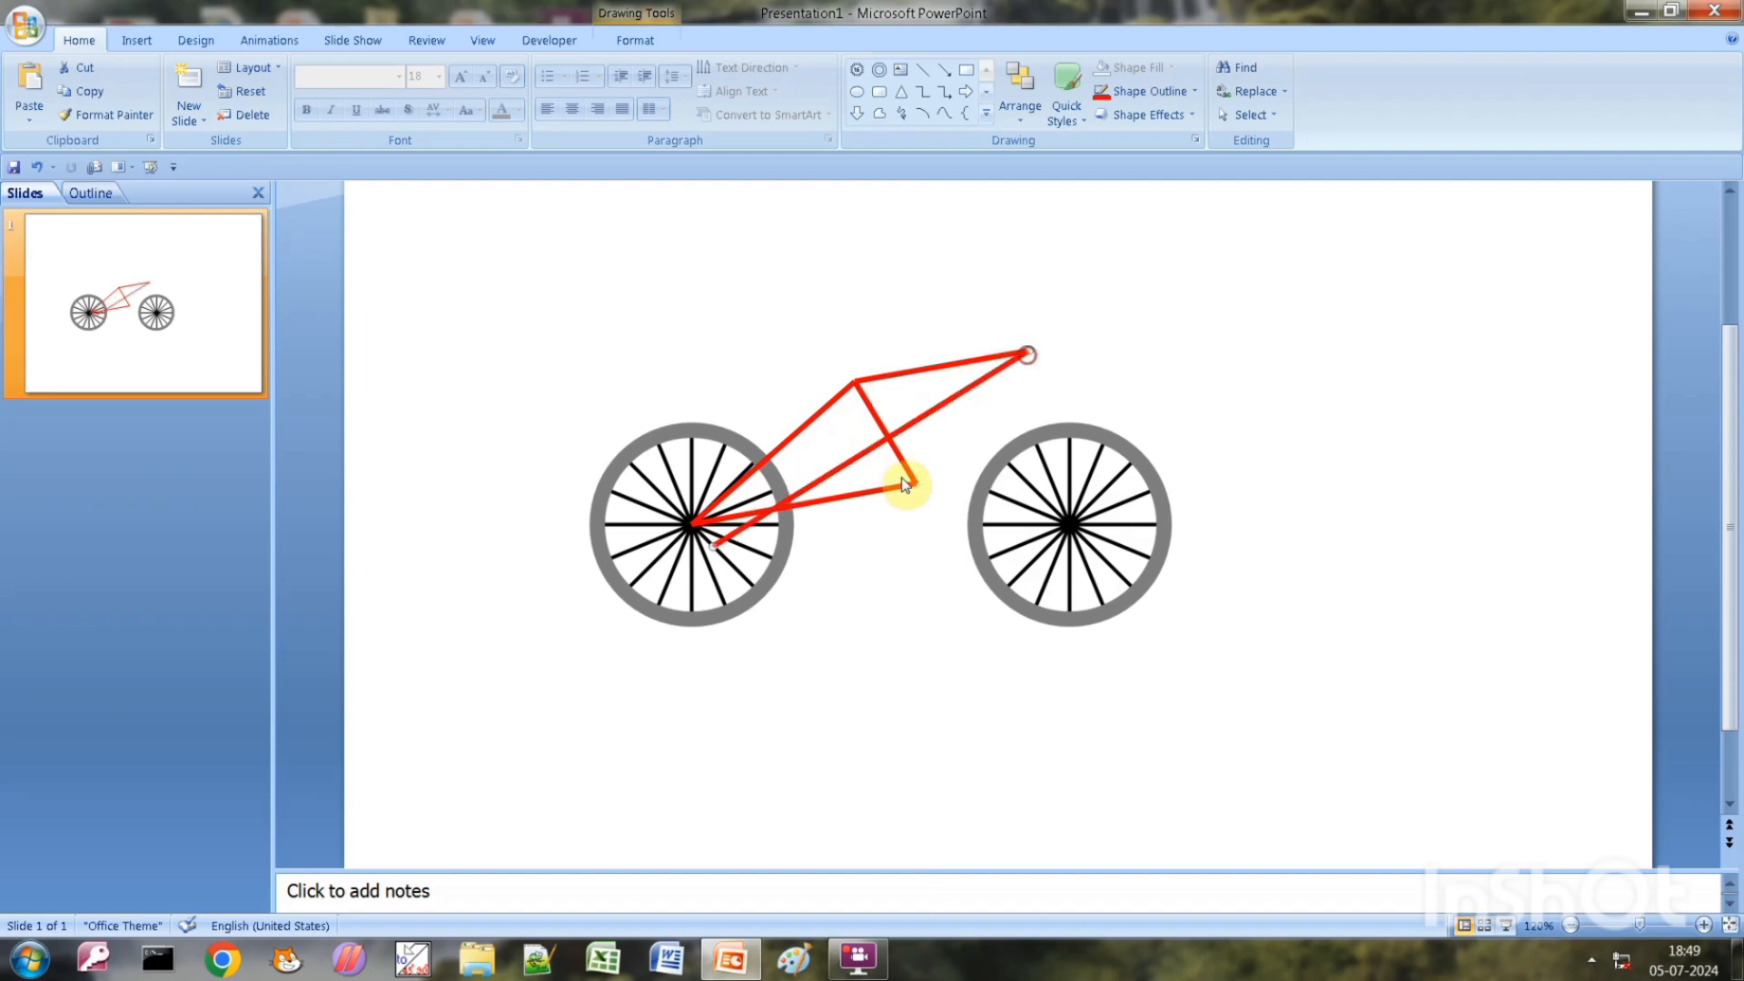
{"action": "left_click_drag", "start_coordinate": [714, 545], "coordinate": [914, 482]}
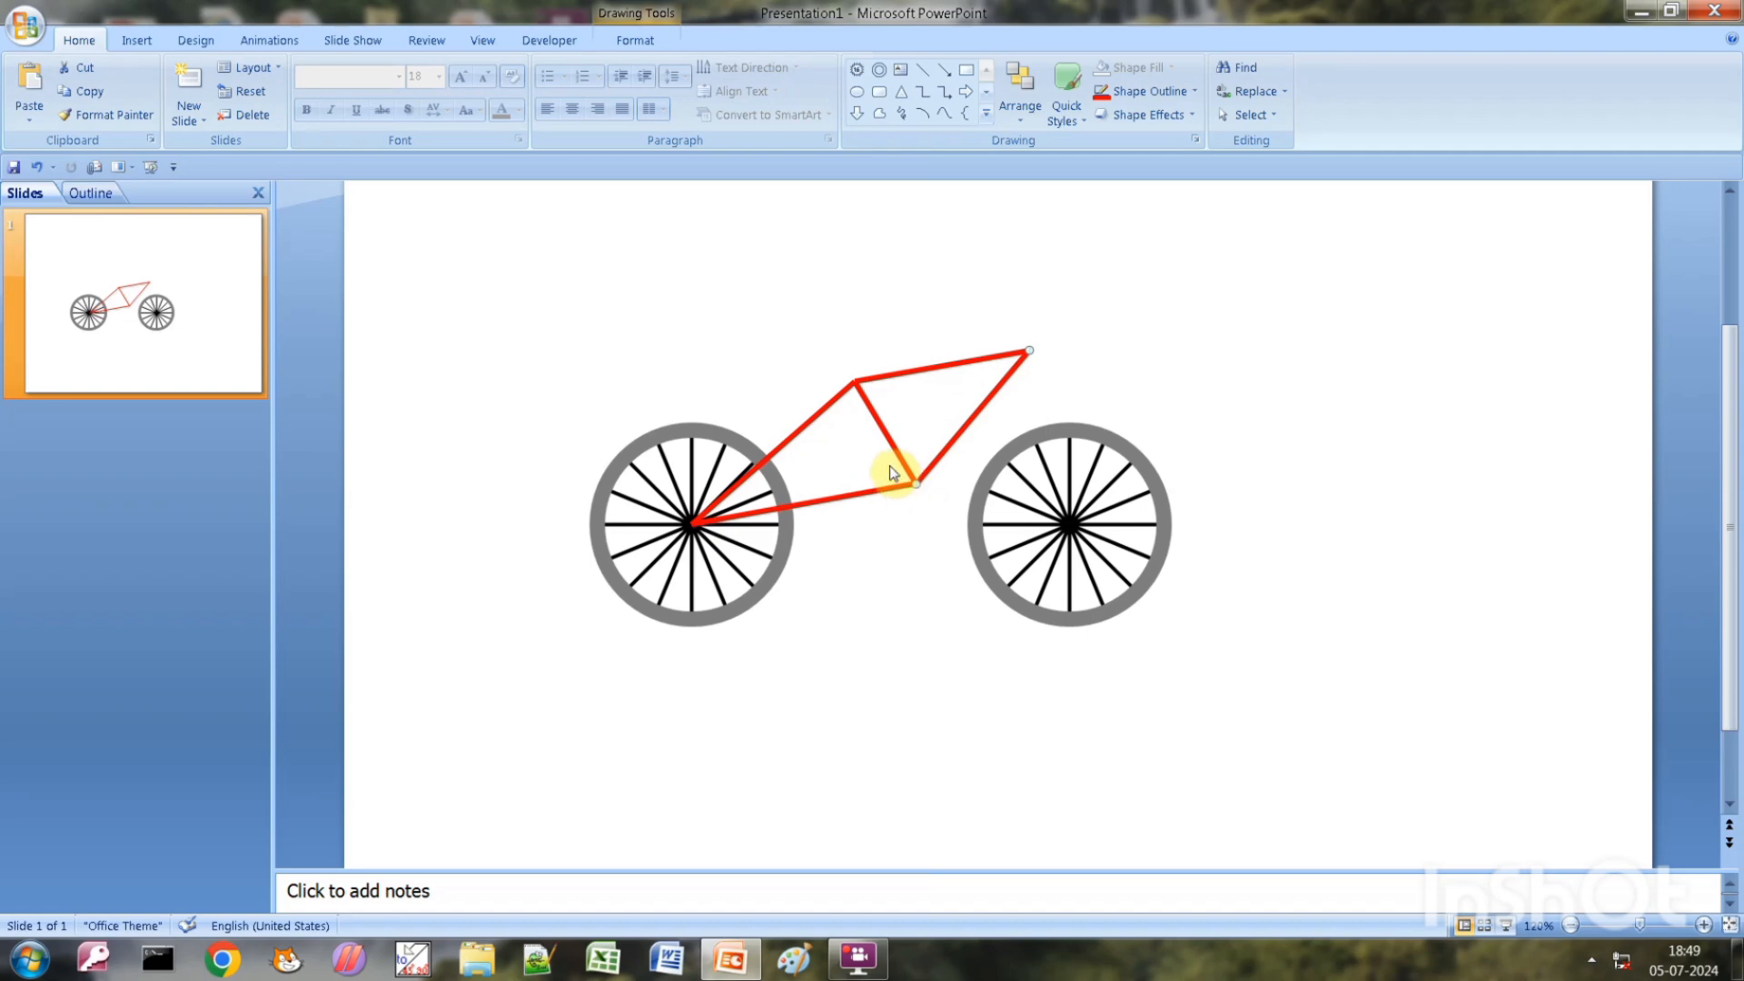
Paste another red line and run it from the frame's upper right corner down to the right wheel's hub as the fork.
{"action": "right_click", "coordinate": [994, 386]}
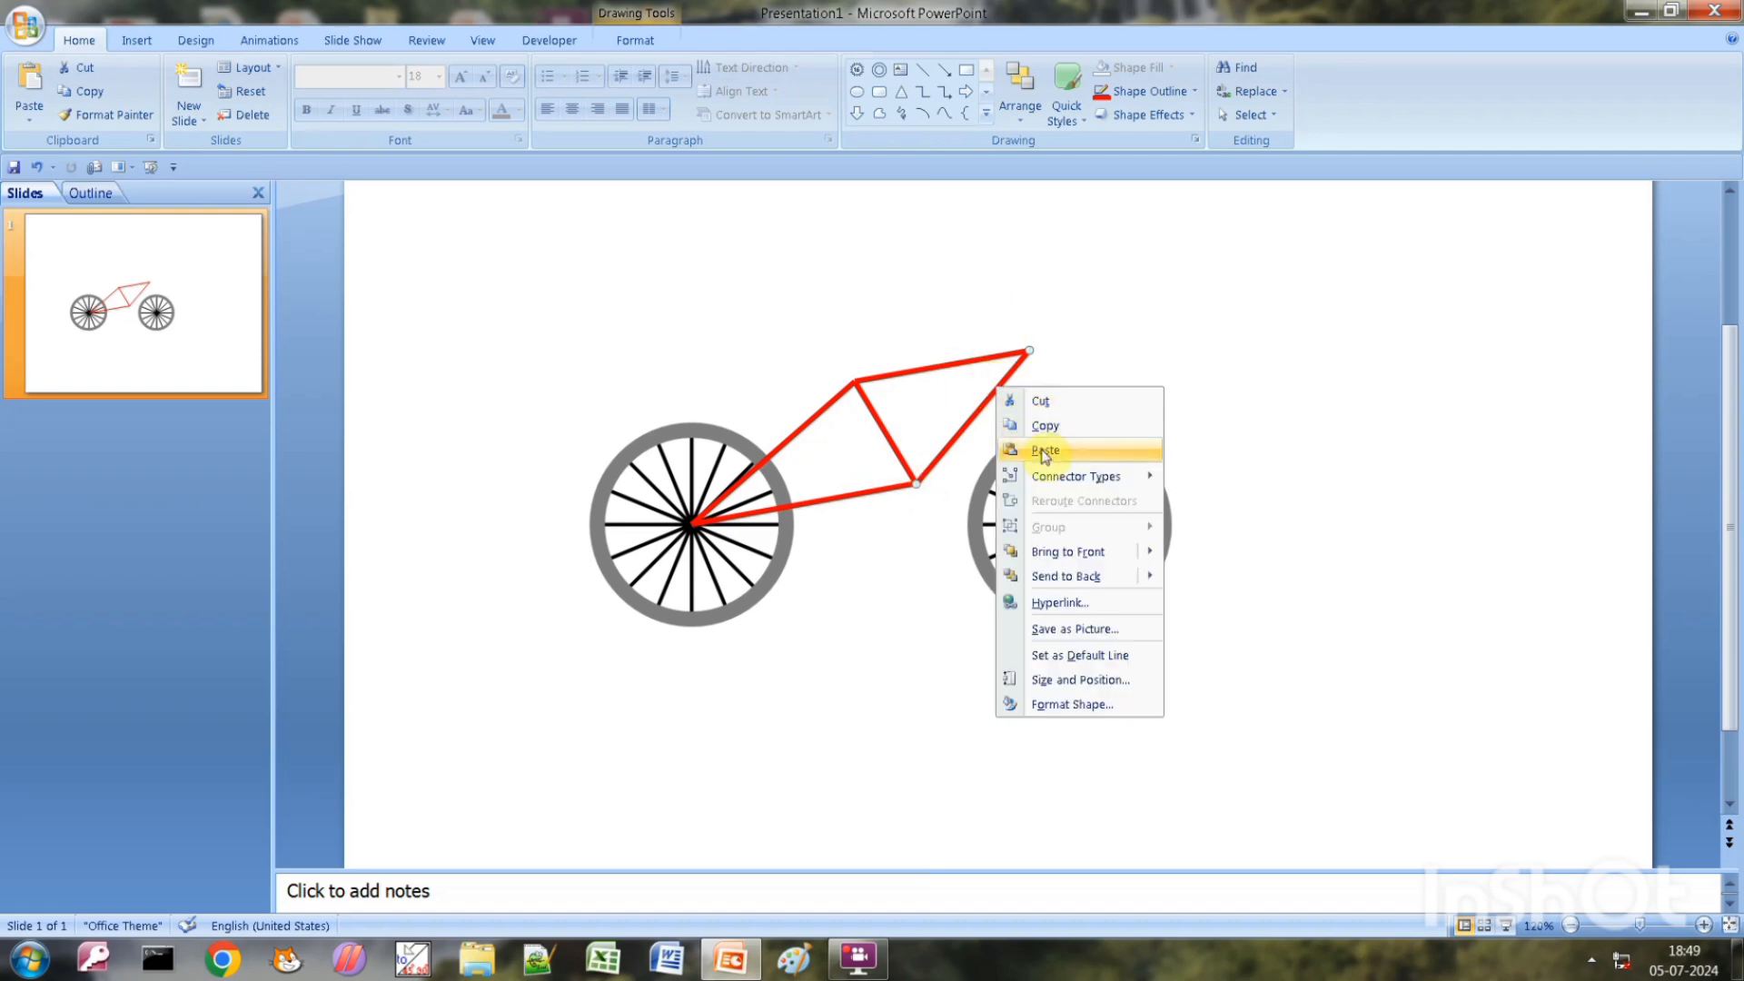
{"action": "left_click", "coordinate": [1019, 419]}
{"action": "left_click_drag", "start_coordinate": [873, 406], "coordinate": [1028, 353]}
{"action": "left_click_drag", "start_coordinate": [716, 545], "coordinate": [1071, 523]}
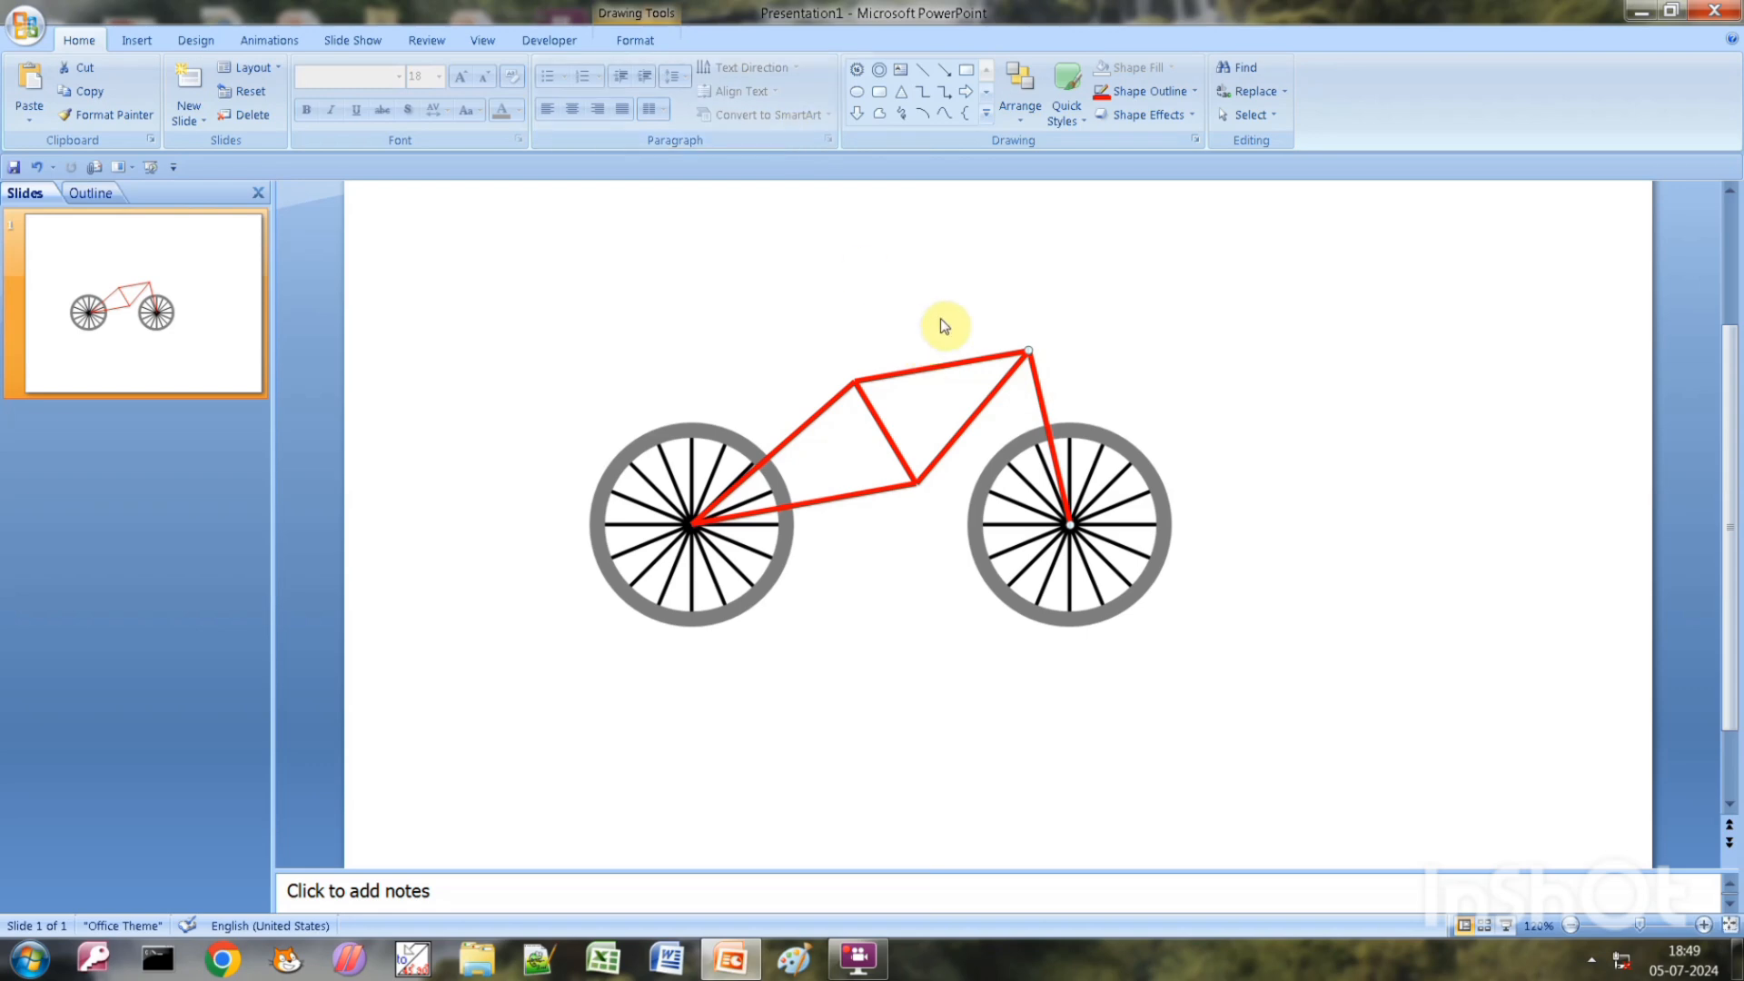
Draw a handlebar line about 1.79 cm wide and 0.79 cm high above the frame's front corner, outlined dark red with a heavier weight.
{"action": "left_click", "coordinate": [922, 78]}
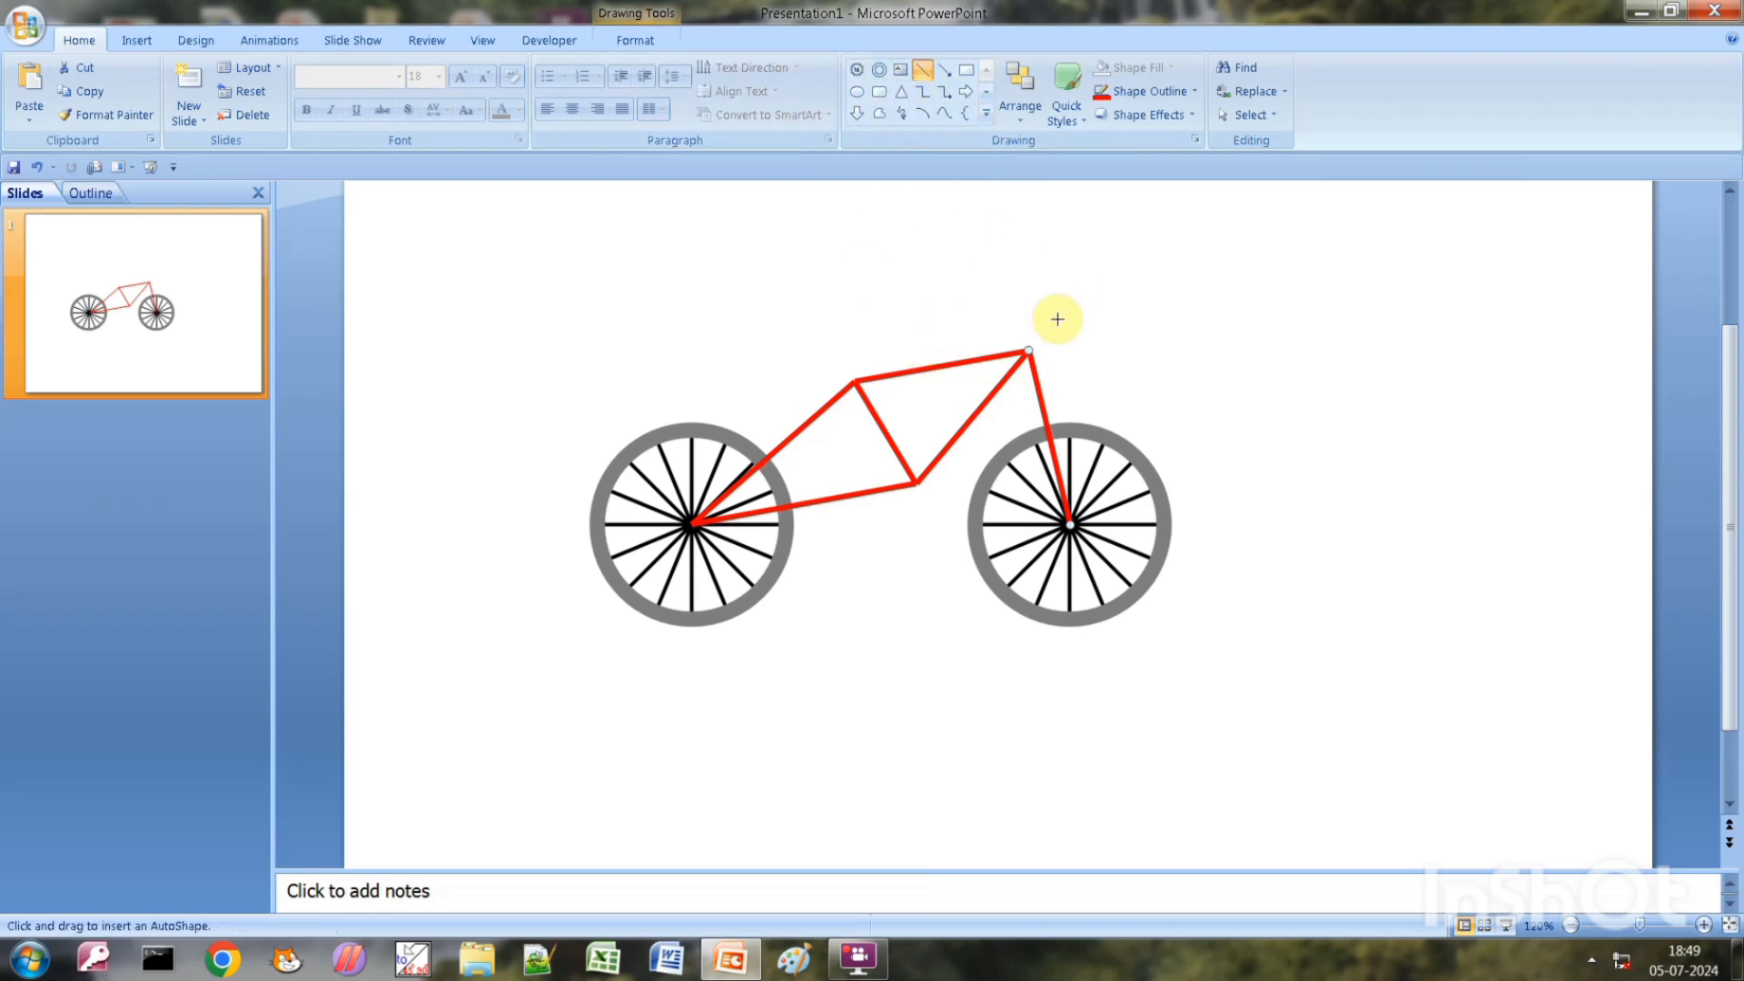
{"action": "mouse_move", "coordinate": [1058, 320]}
{"action": "left_mouse_down"}
{"action": "mouse_move", "coordinate": [1000, 378]}
{"action": "mouse_move", "coordinate": [975, 384]}
{"action": "mouse_move", "coordinate": [966, 362]}
{"action": "left_mouse_up"}
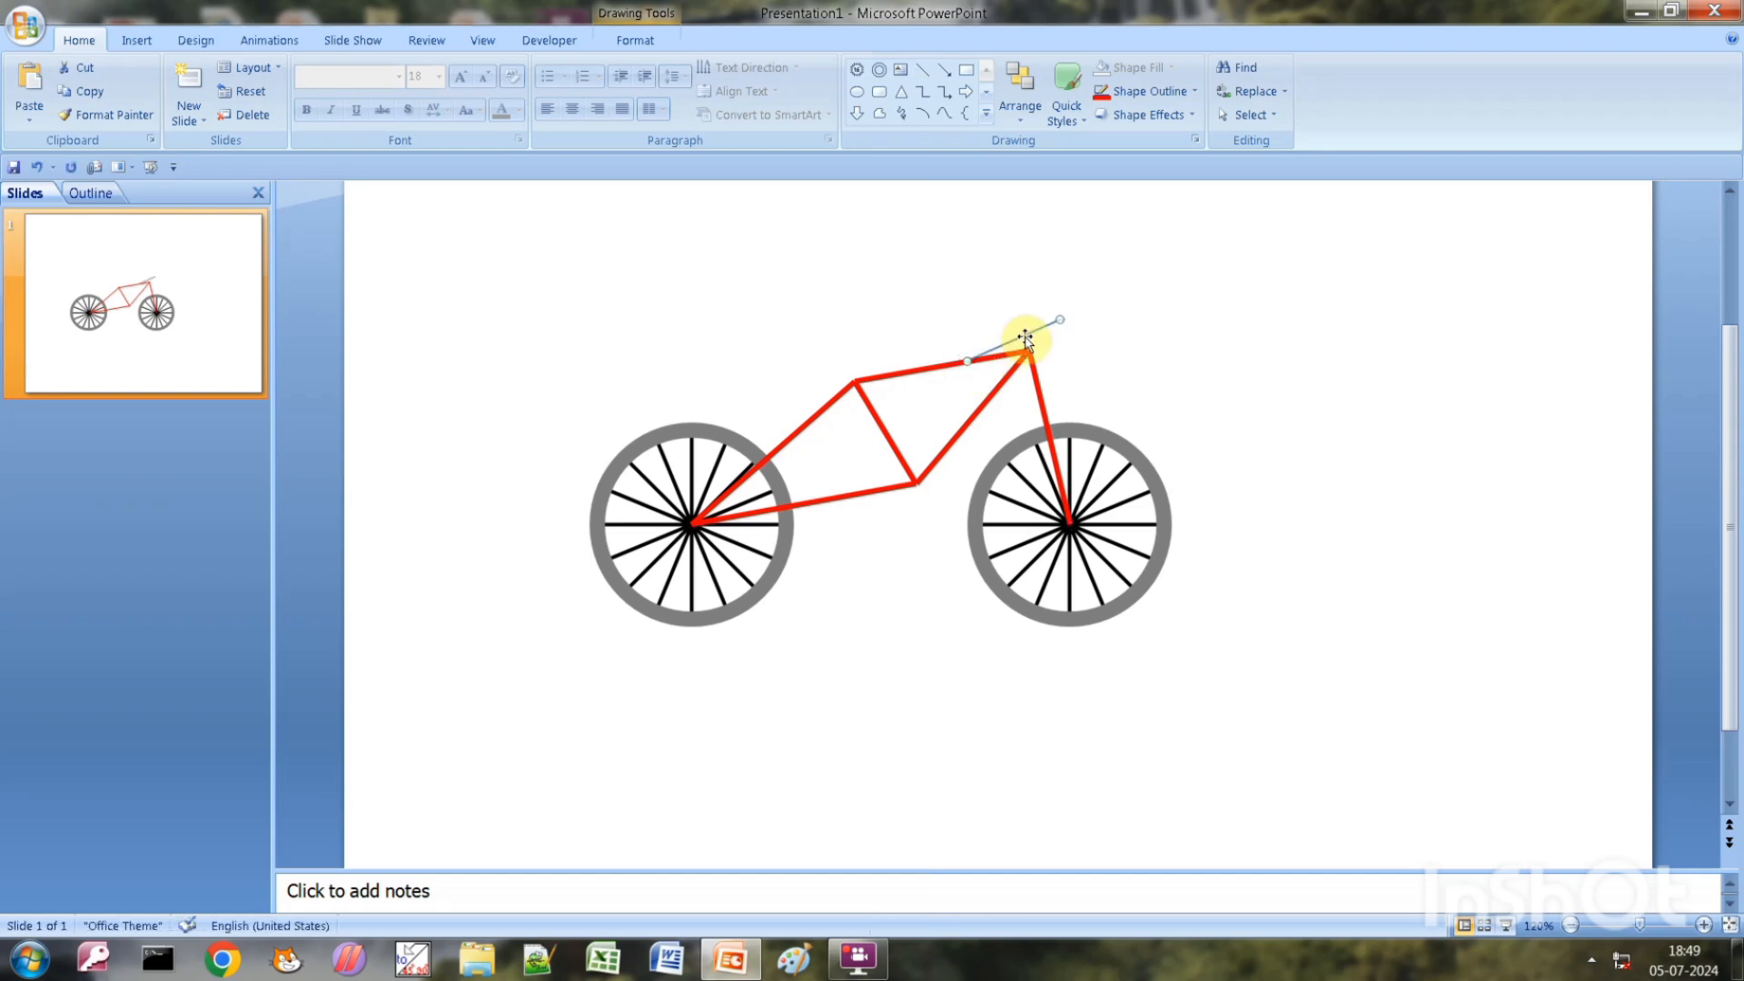
{"action": "left_click", "coordinate": [672, 42]}
{"action": "left_click", "coordinate": [795, 100]}
{"action": "left_click", "coordinate": [726, 244]}
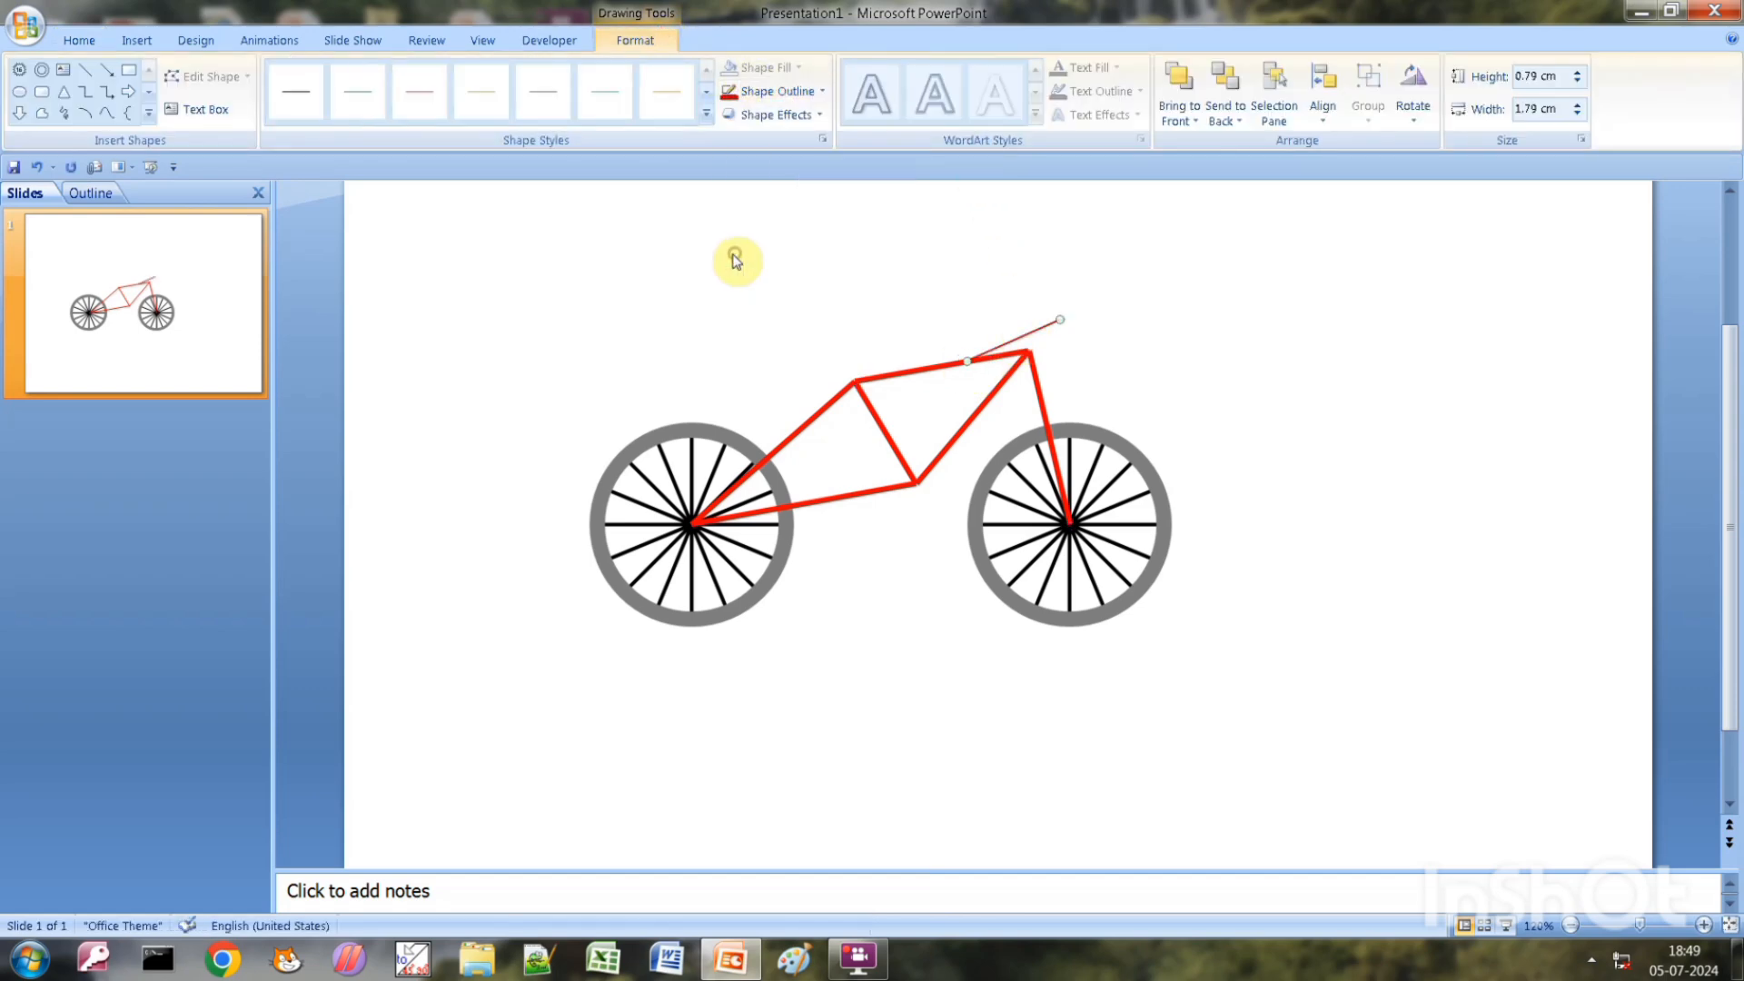
{"action": "left_click", "coordinate": [772, 91]}
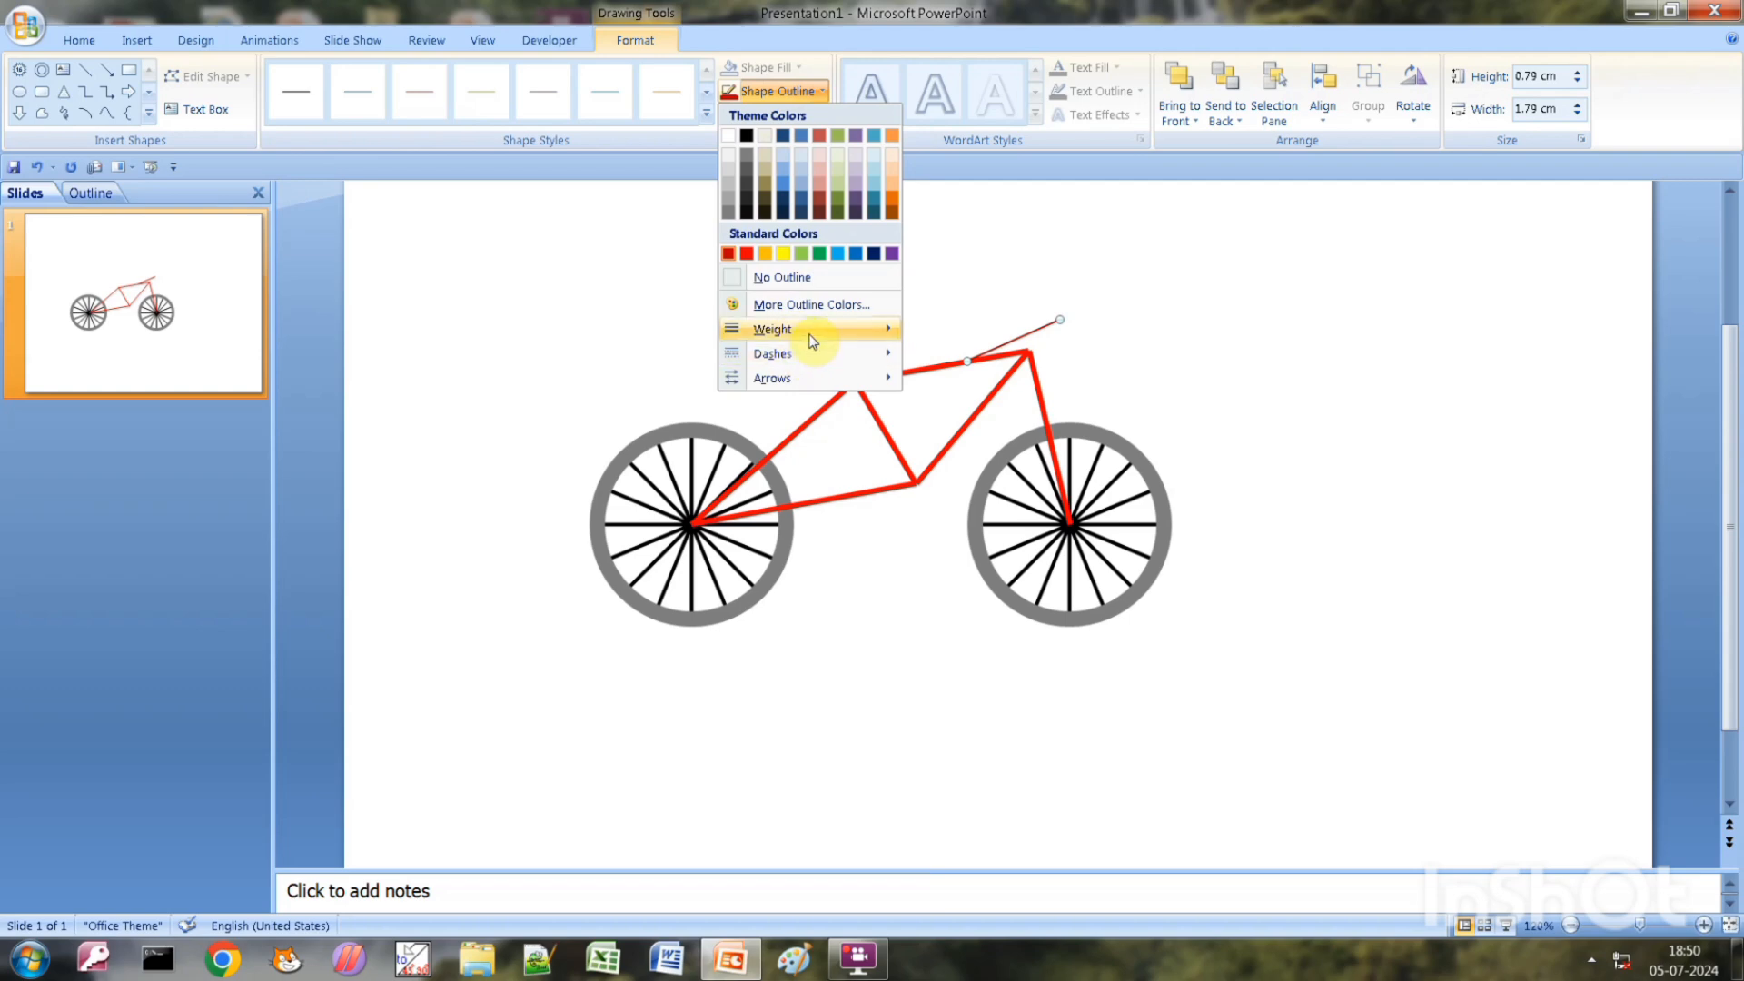
{"action": "mouse_move", "coordinate": [764, 332]}
{"action": "left_click", "coordinate": [964, 464]}
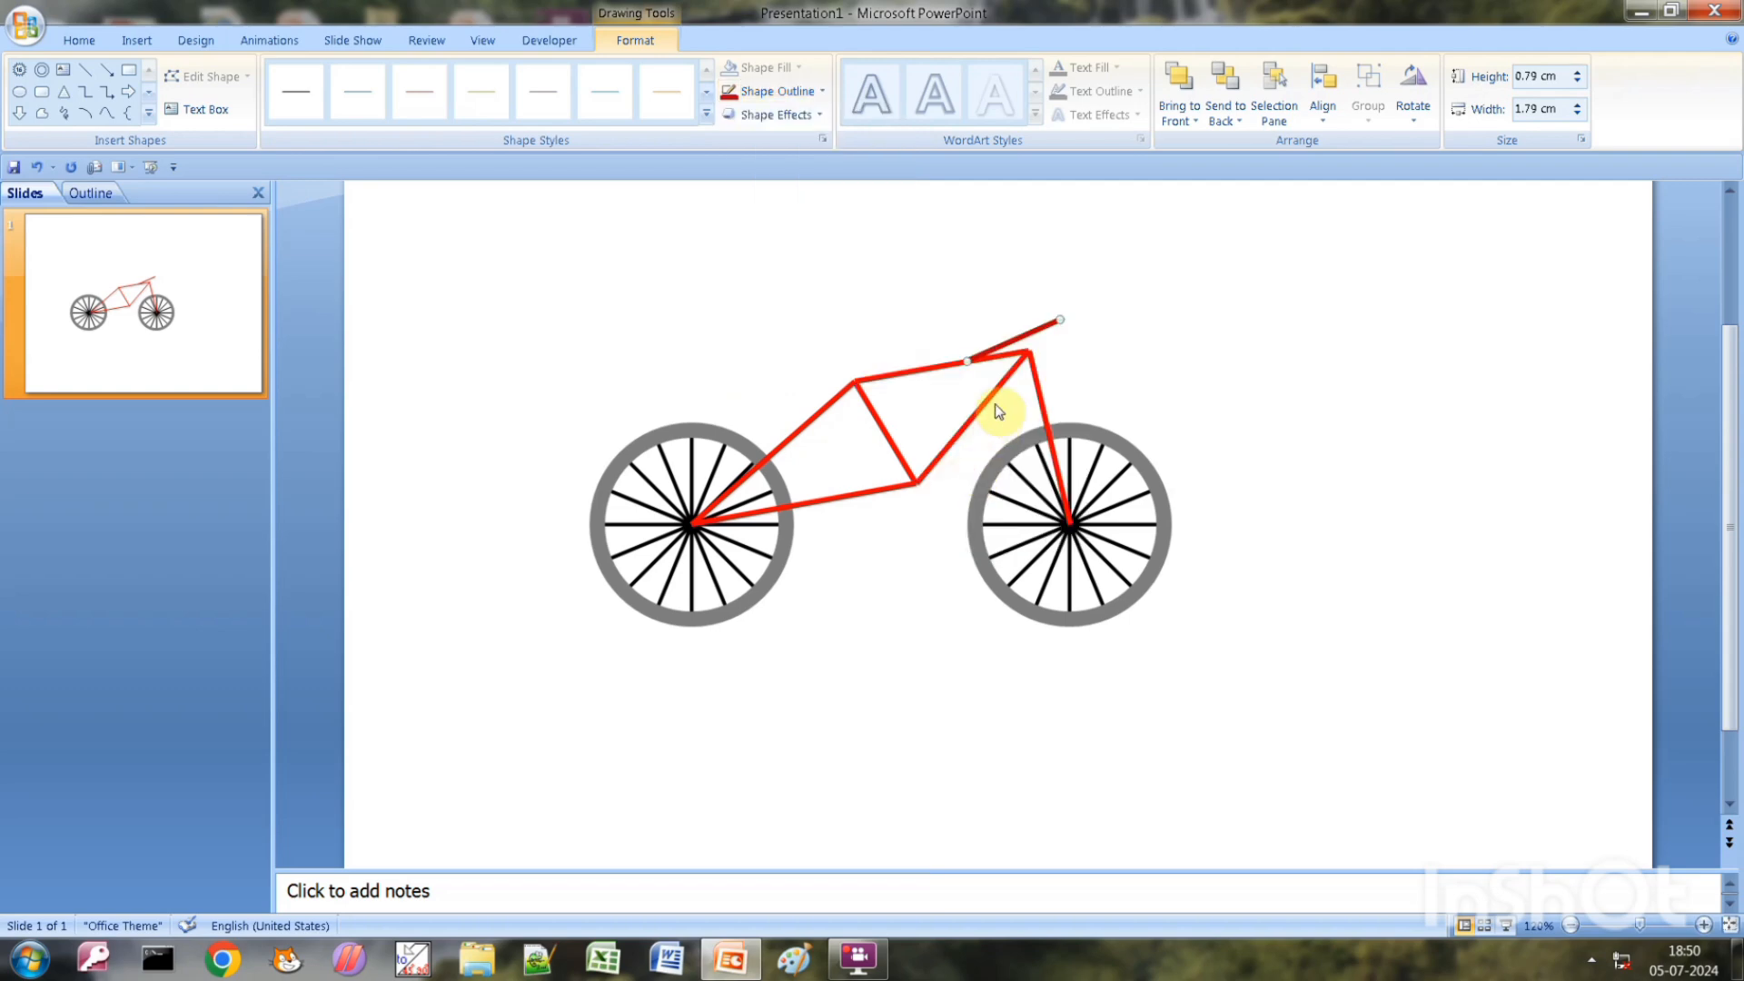
Flatten the handlebar line to about 2.18 cm wide and 0.2 cm high, and extend the fork line up to meet it.
{"action": "mouse_move", "coordinate": [1038, 341]}
{"action": "left_mouse_down"}
{"action": "mouse_move", "coordinate": [1047, 352]}
{"action": "mouse_move", "coordinate": [957, 338]}
{"action": "mouse_move", "coordinate": [1026, 341]}
{"action": "mouse_move", "coordinate": [1035, 361]}
{"action": "left_mouse_up"}
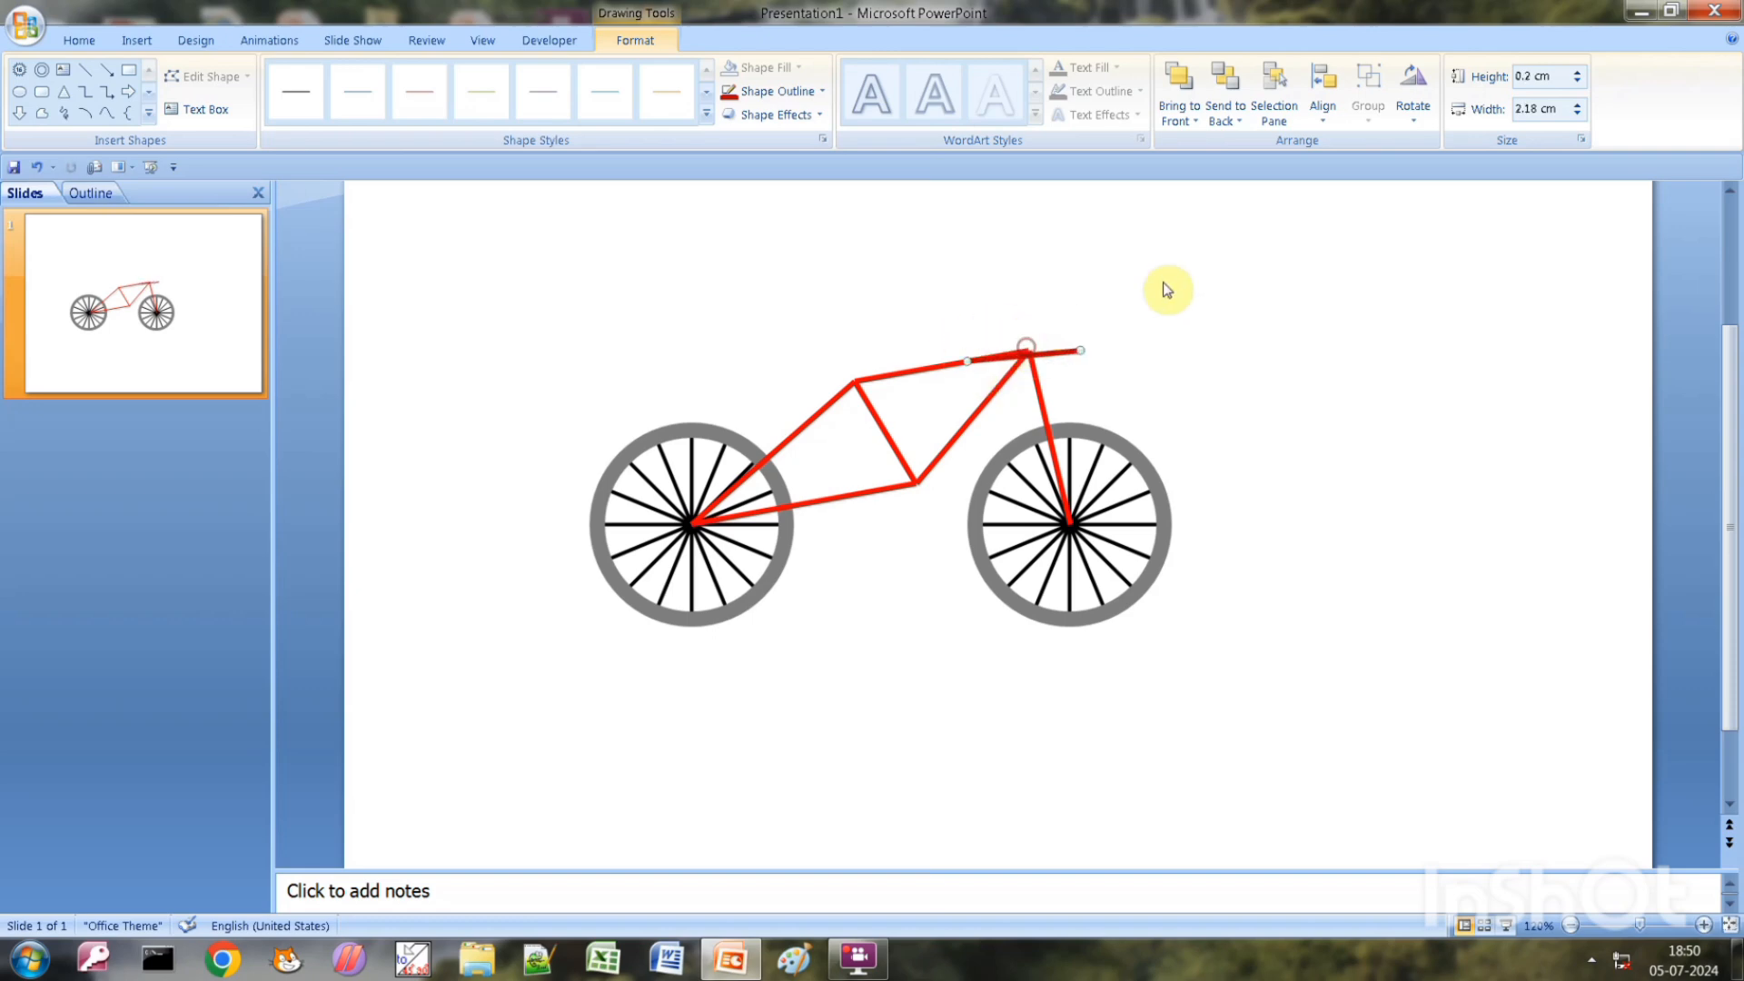
{"action": "key", "text": "ctrl+z"}
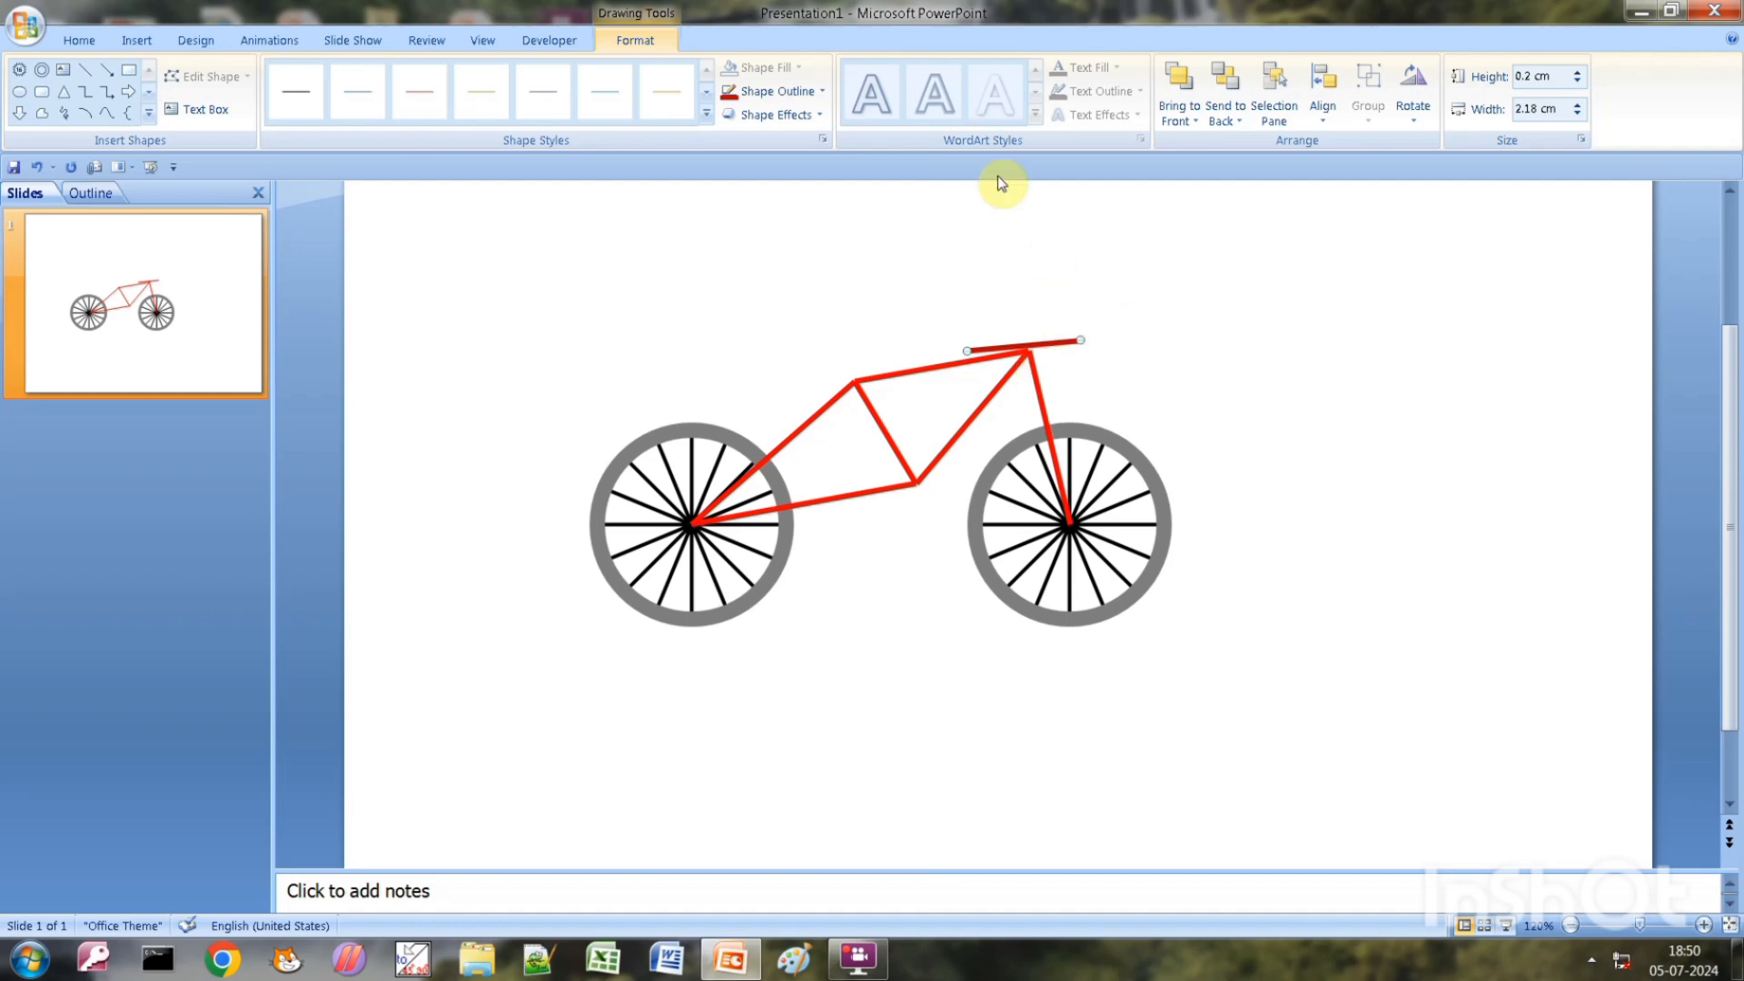
{"action": "left_click", "coordinate": [1033, 374]}
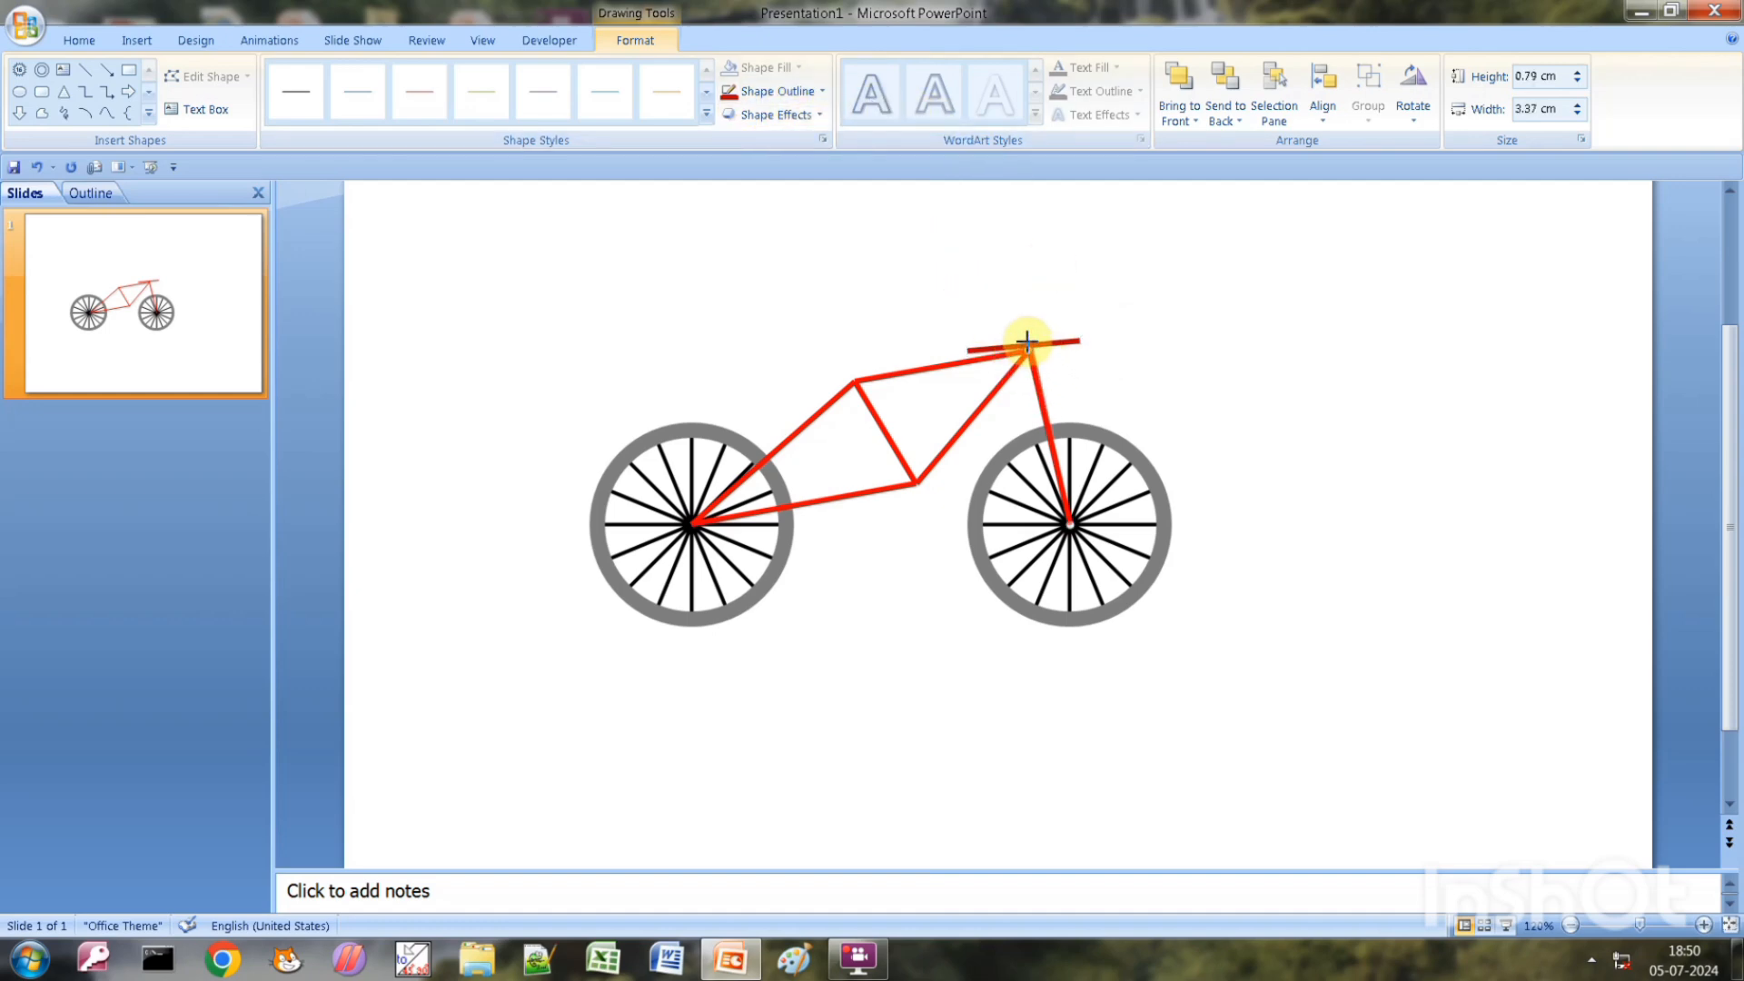
{"action": "left_click_drag", "start_coordinate": [1025, 342], "coordinate": [1028, 339]}
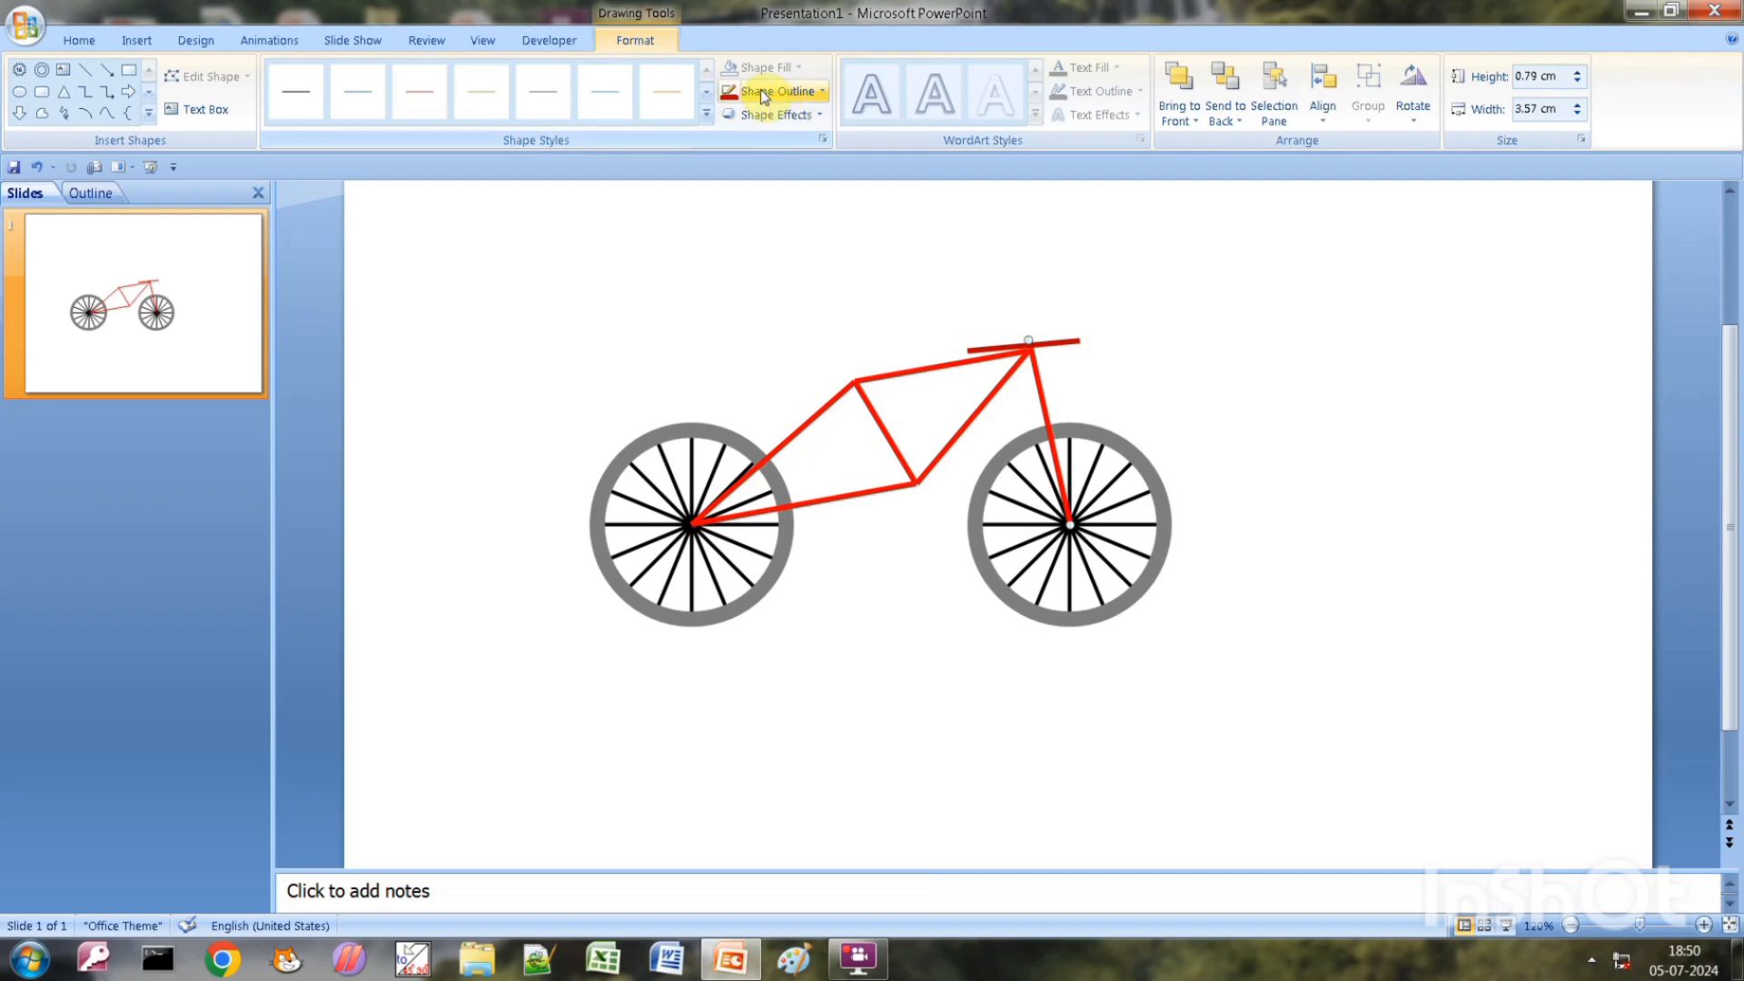
Draw a grip rectangle about 0.6 cm wide and 0.99 cm high, tilt it diagonally and move it toward the handlebar's left end.
{"action": "left_click", "coordinate": [129, 70]}
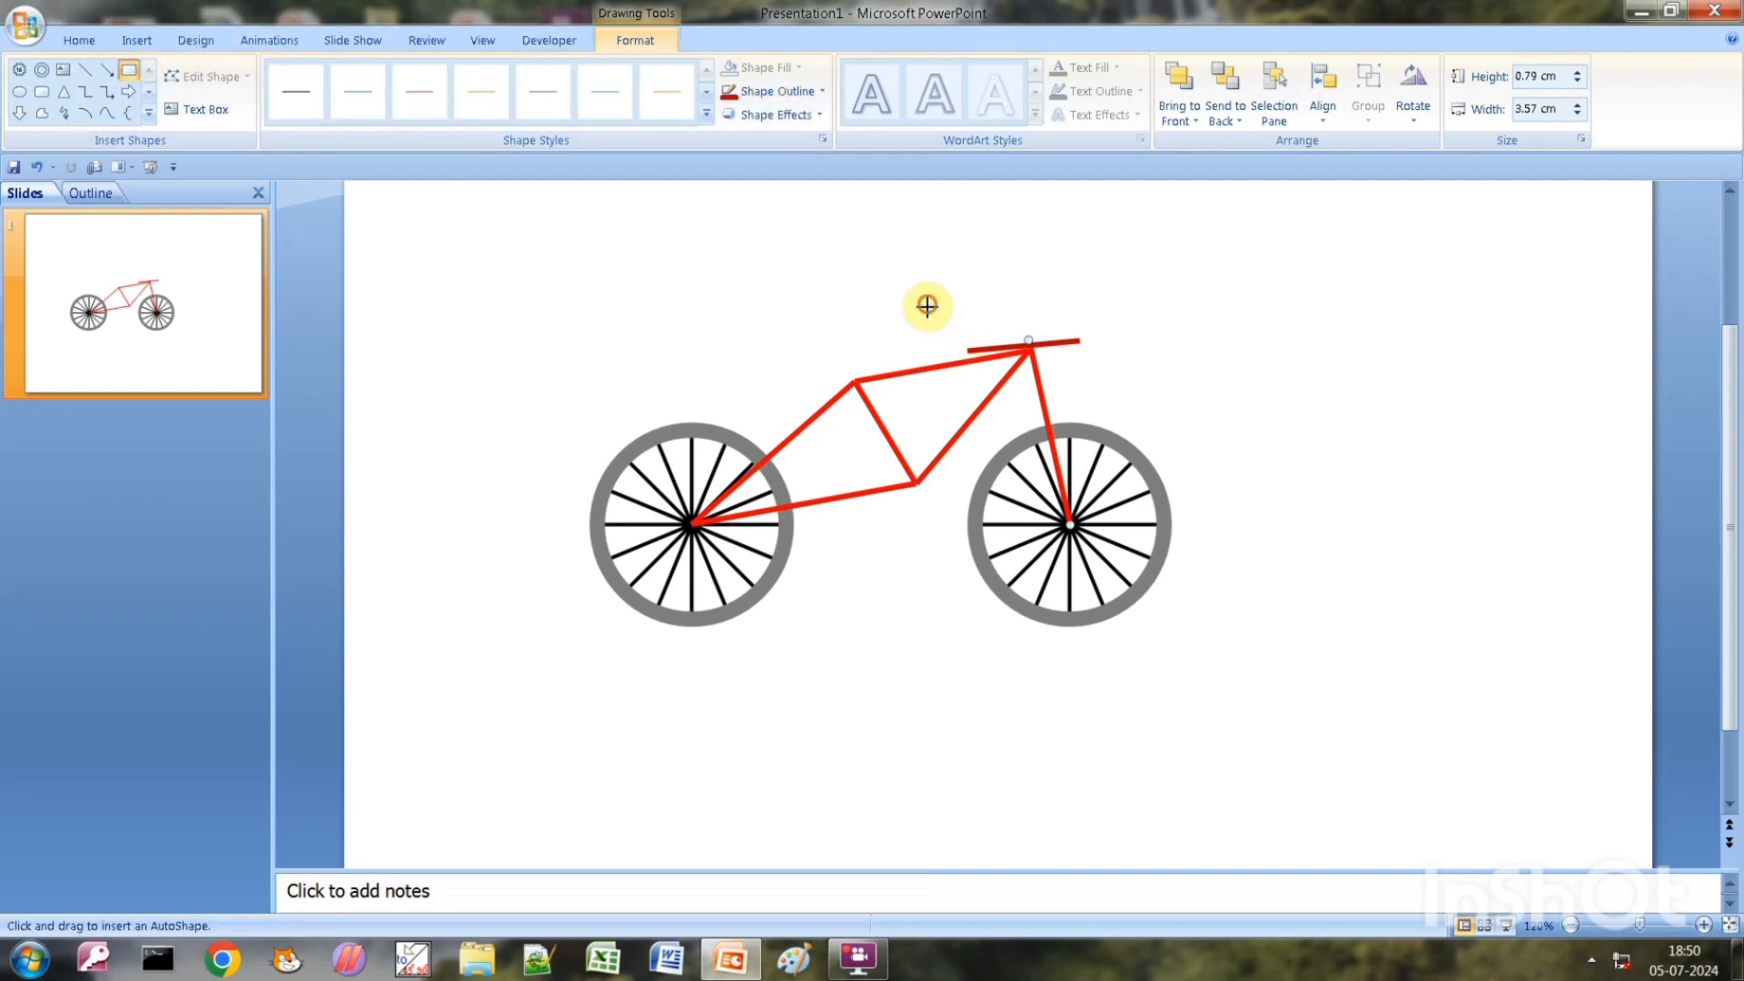
{"action": "mouse_move", "coordinate": [937, 328]}
{"action": "left_mouse_down"}
{"action": "mouse_move", "coordinate": [908, 252]}
{"action": "mouse_move", "coordinate": [869, 246]}
{"action": "left_mouse_up"}
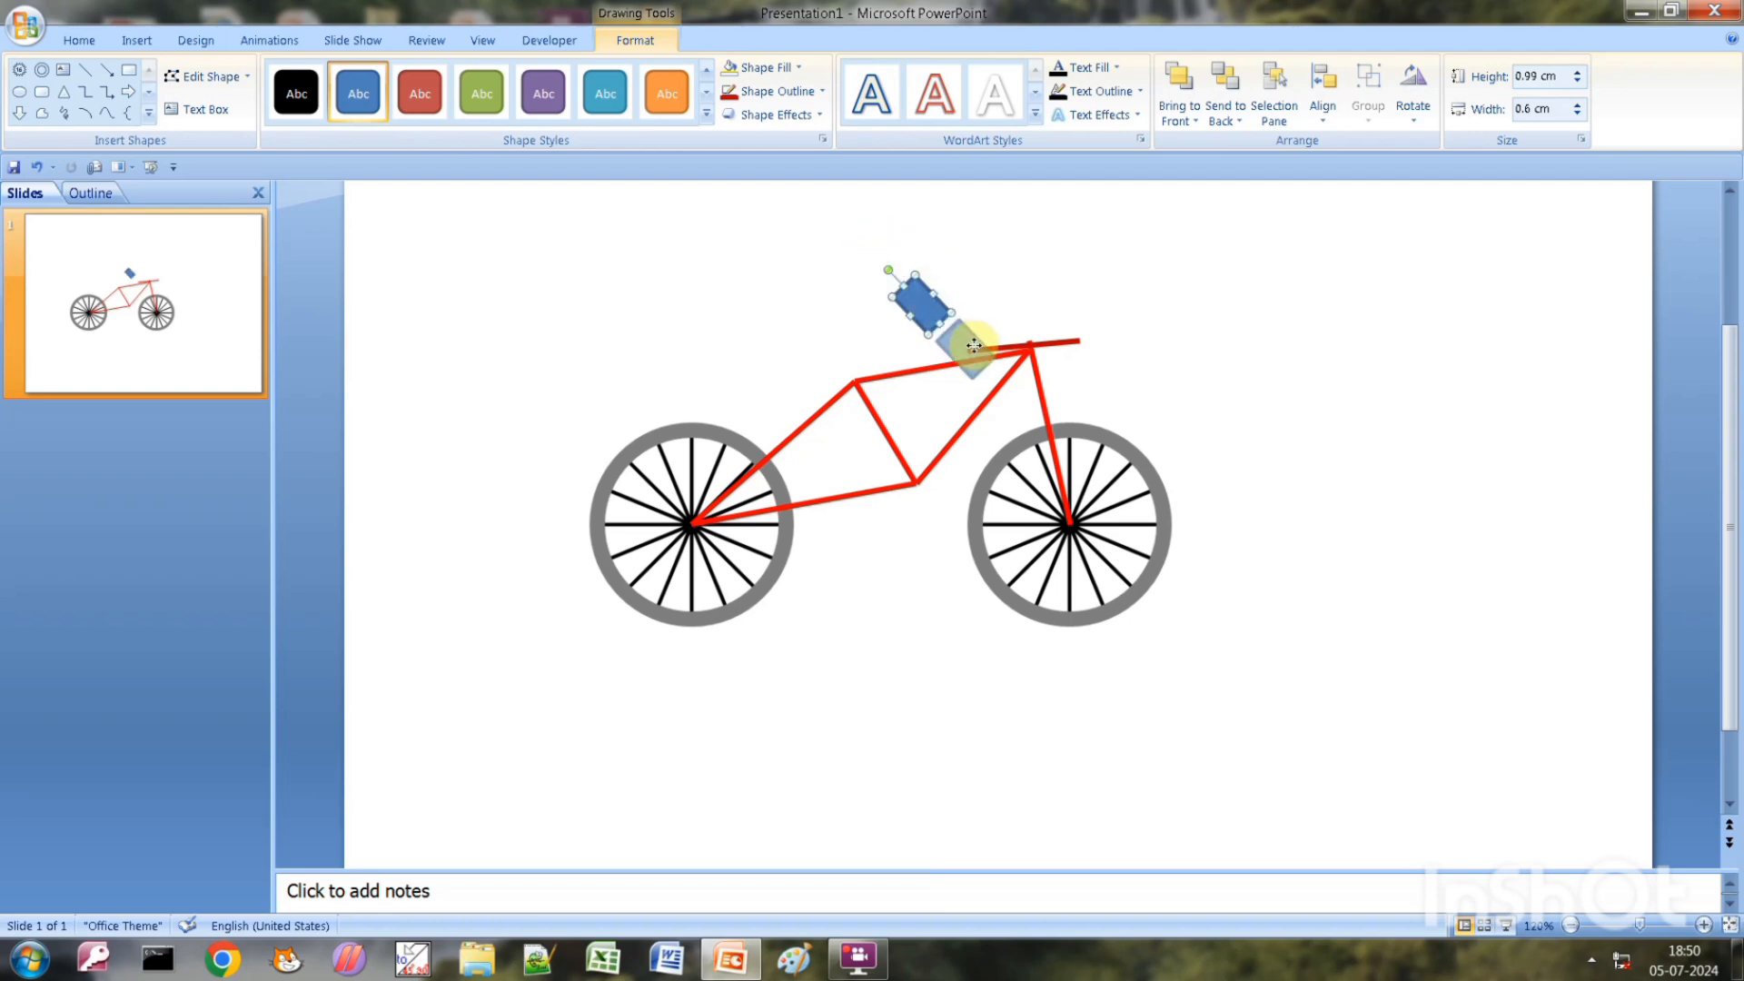
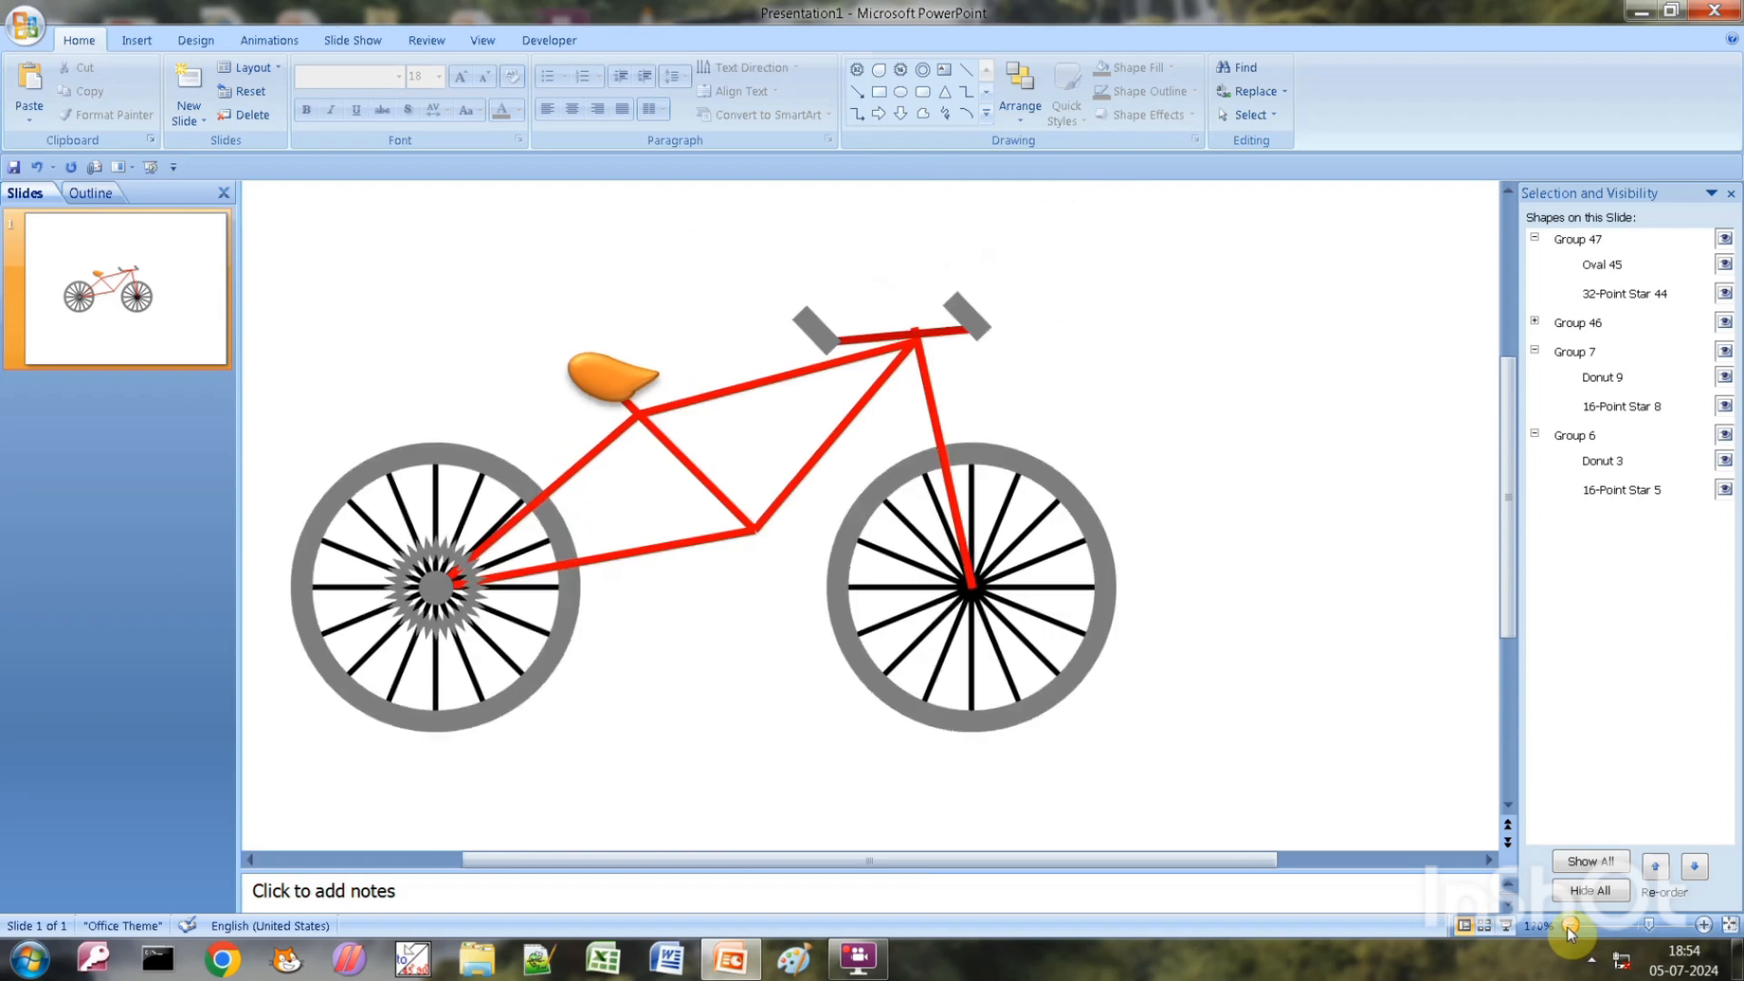
Select all parts of the bicycle and nudge them together to the right, toward the middle of the slide.
{"action": "left_click", "coordinate": [1568, 926]}
{"action": "left_click", "coordinate": [1566, 923]}
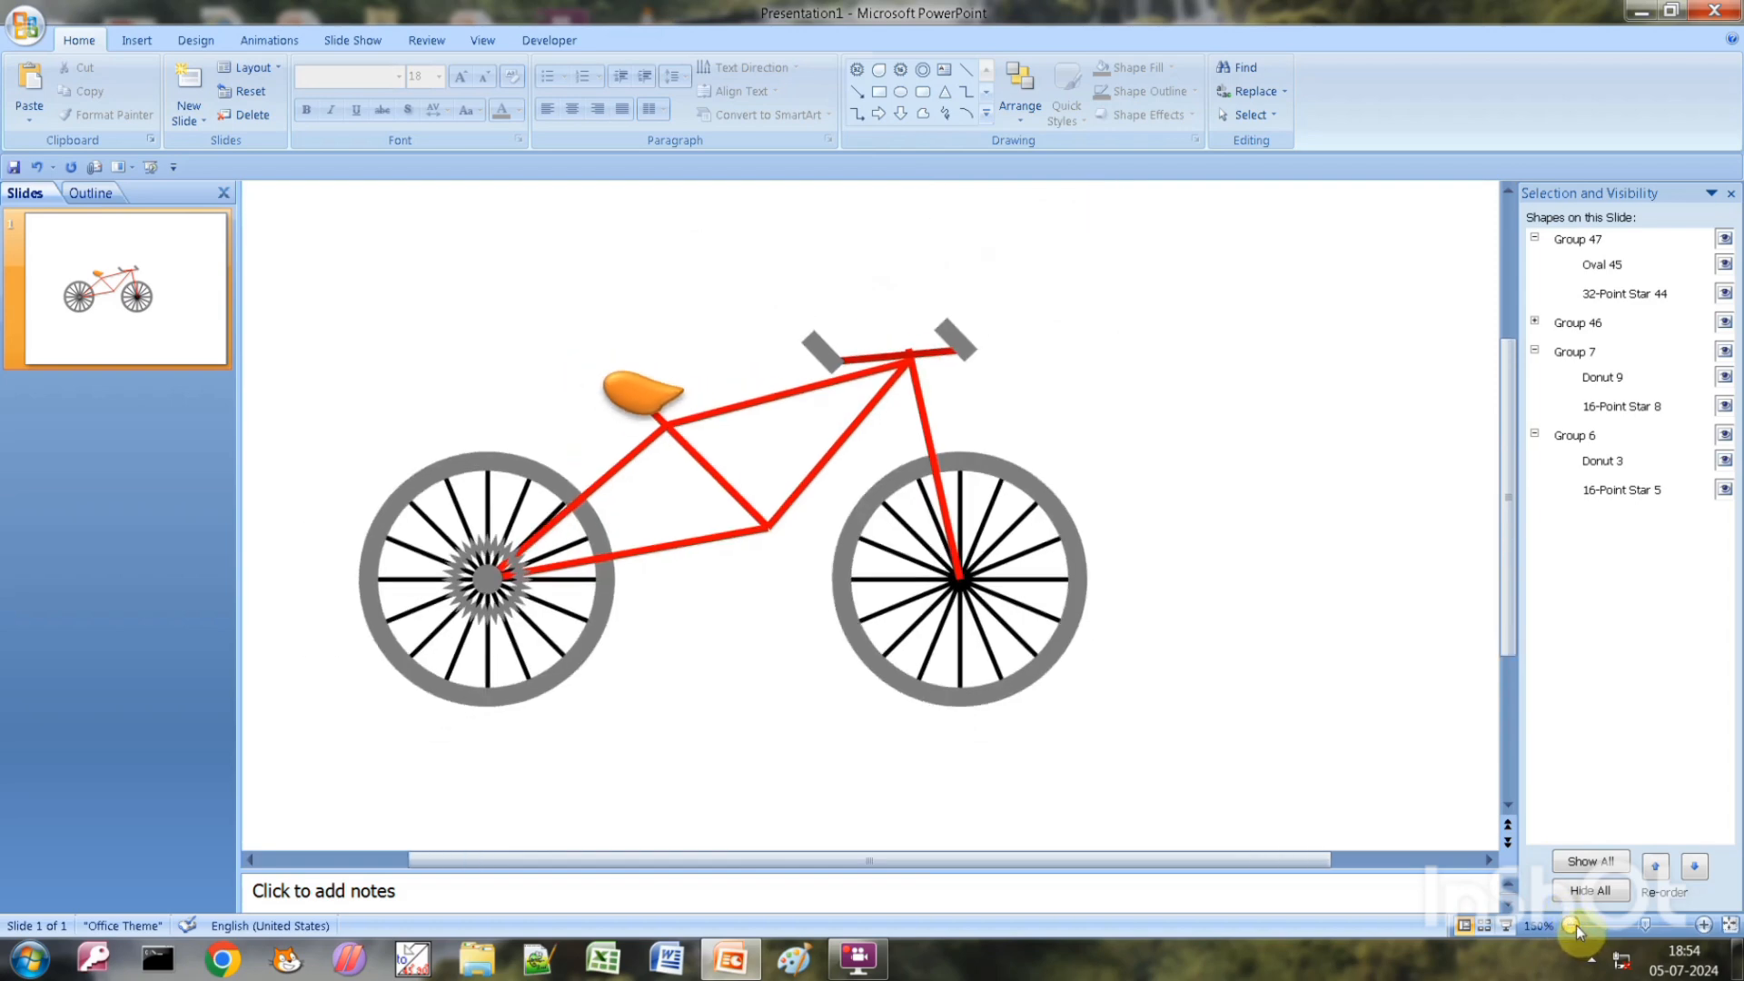
{"action": "left_click", "coordinate": [1571, 925]}
{"action": "left_click", "coordinate": [1572, 926]}
{"action": "left_click", "coordinate": [1571, 925]}
{"action": "left_click", "coordinate": [1572, 925]}
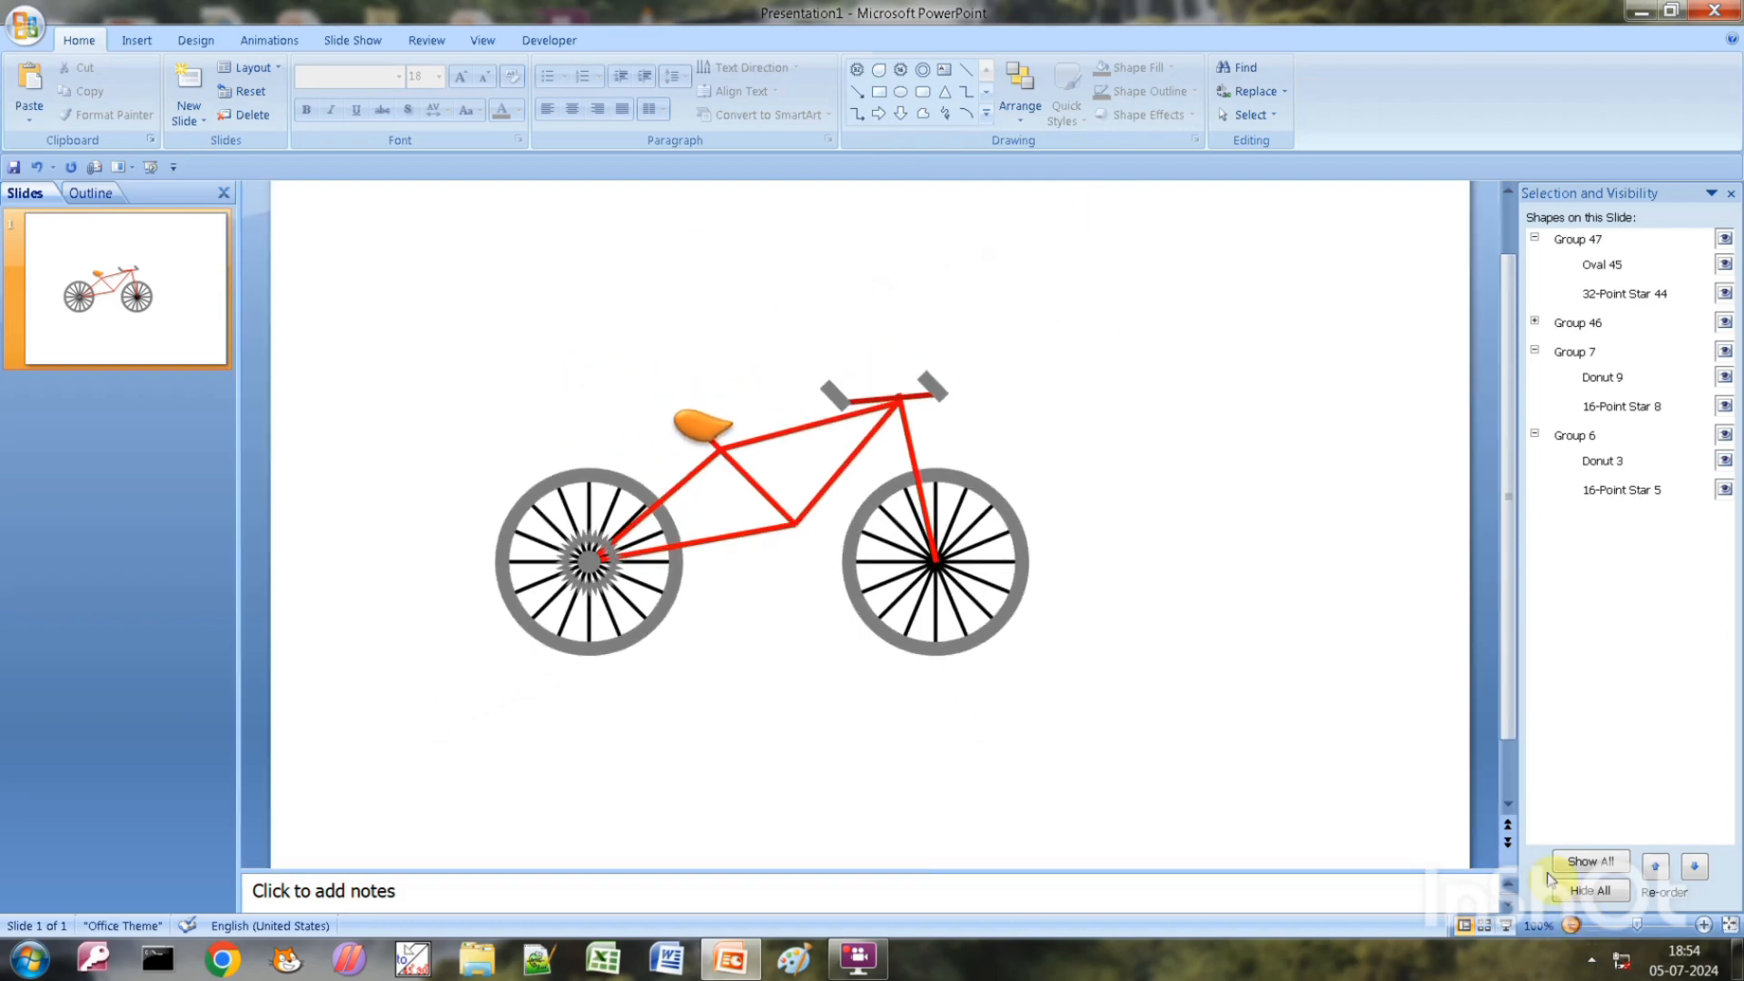
{"action": "left_click", "coordinate": [1571, 925]}
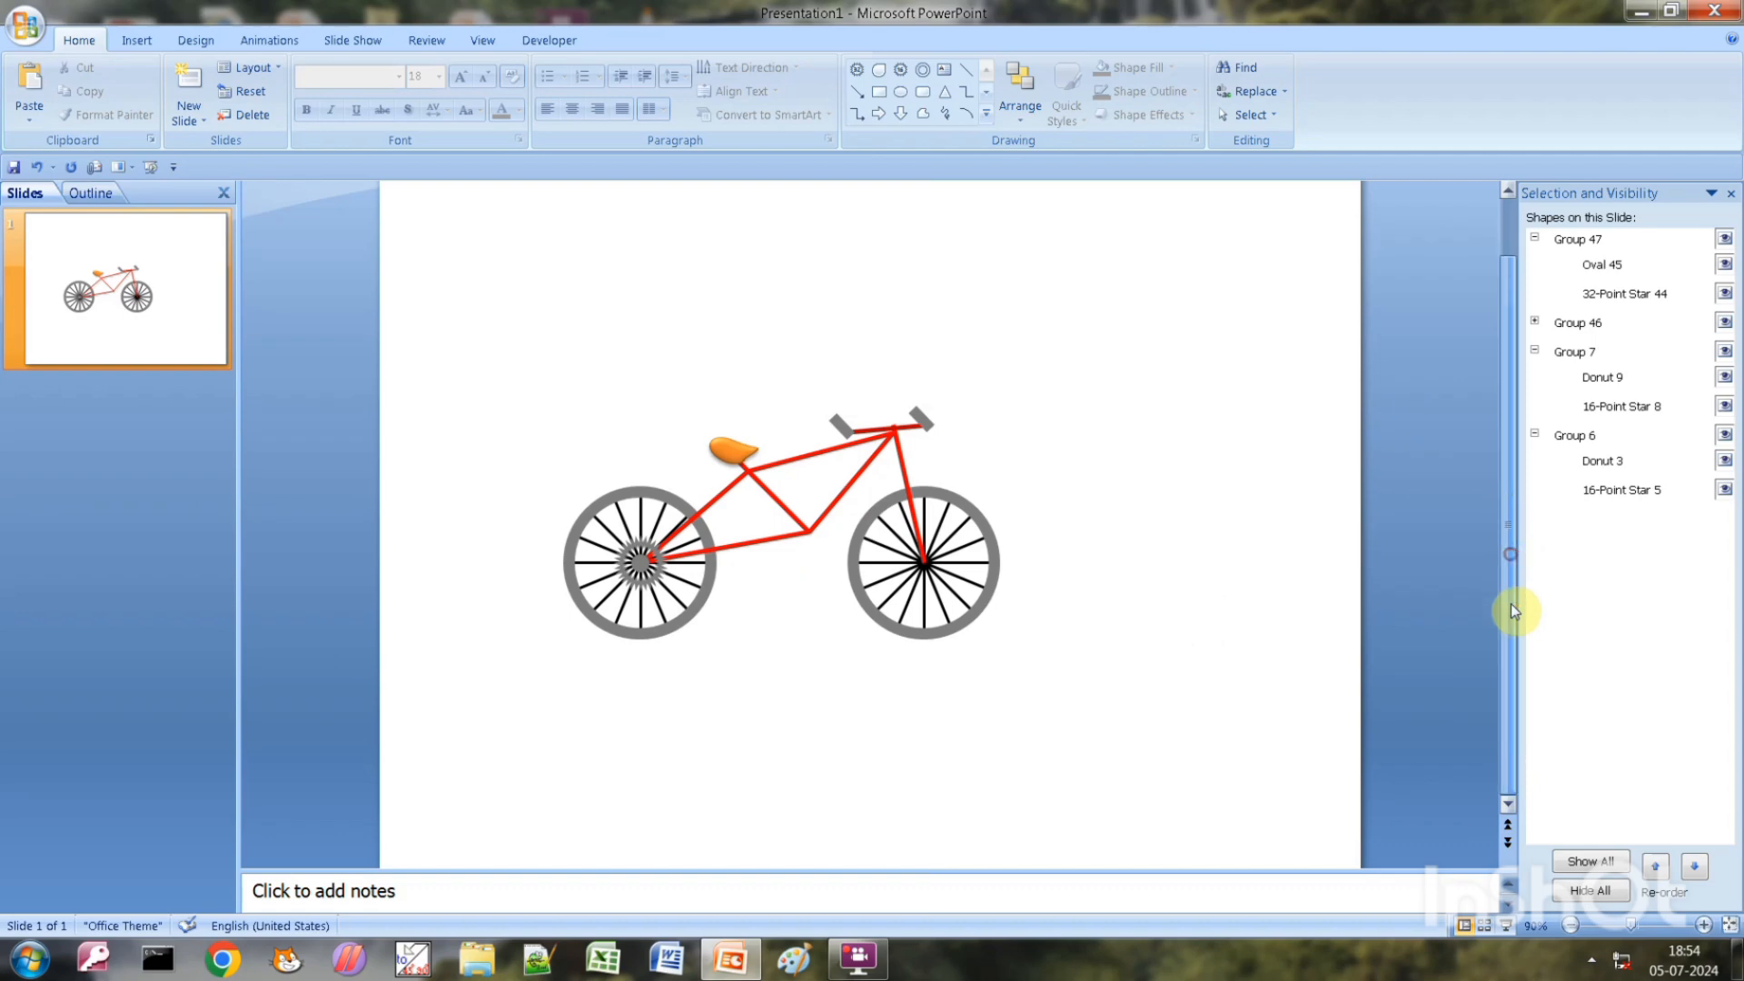
{"action": "left_click_drag", "start_coordinate": [1509, 554], "coordinate": [1511, 607]}
{"action": "left_click_drag", "start_coordinate": [489, 319], "coordinate": [1012, 679]}
{"action": "key", "text": "Right"}
{"action": "key", "text": "Right"}
{"action": "key", "text": "Right"}
{"action": "key", "text": "Right"}
{"action": "key", "text": "Right"}
{"action": "key", "text": "Right"}
{"action": "key", "text": "Right"}
{"action": "key", "text": "Right"}
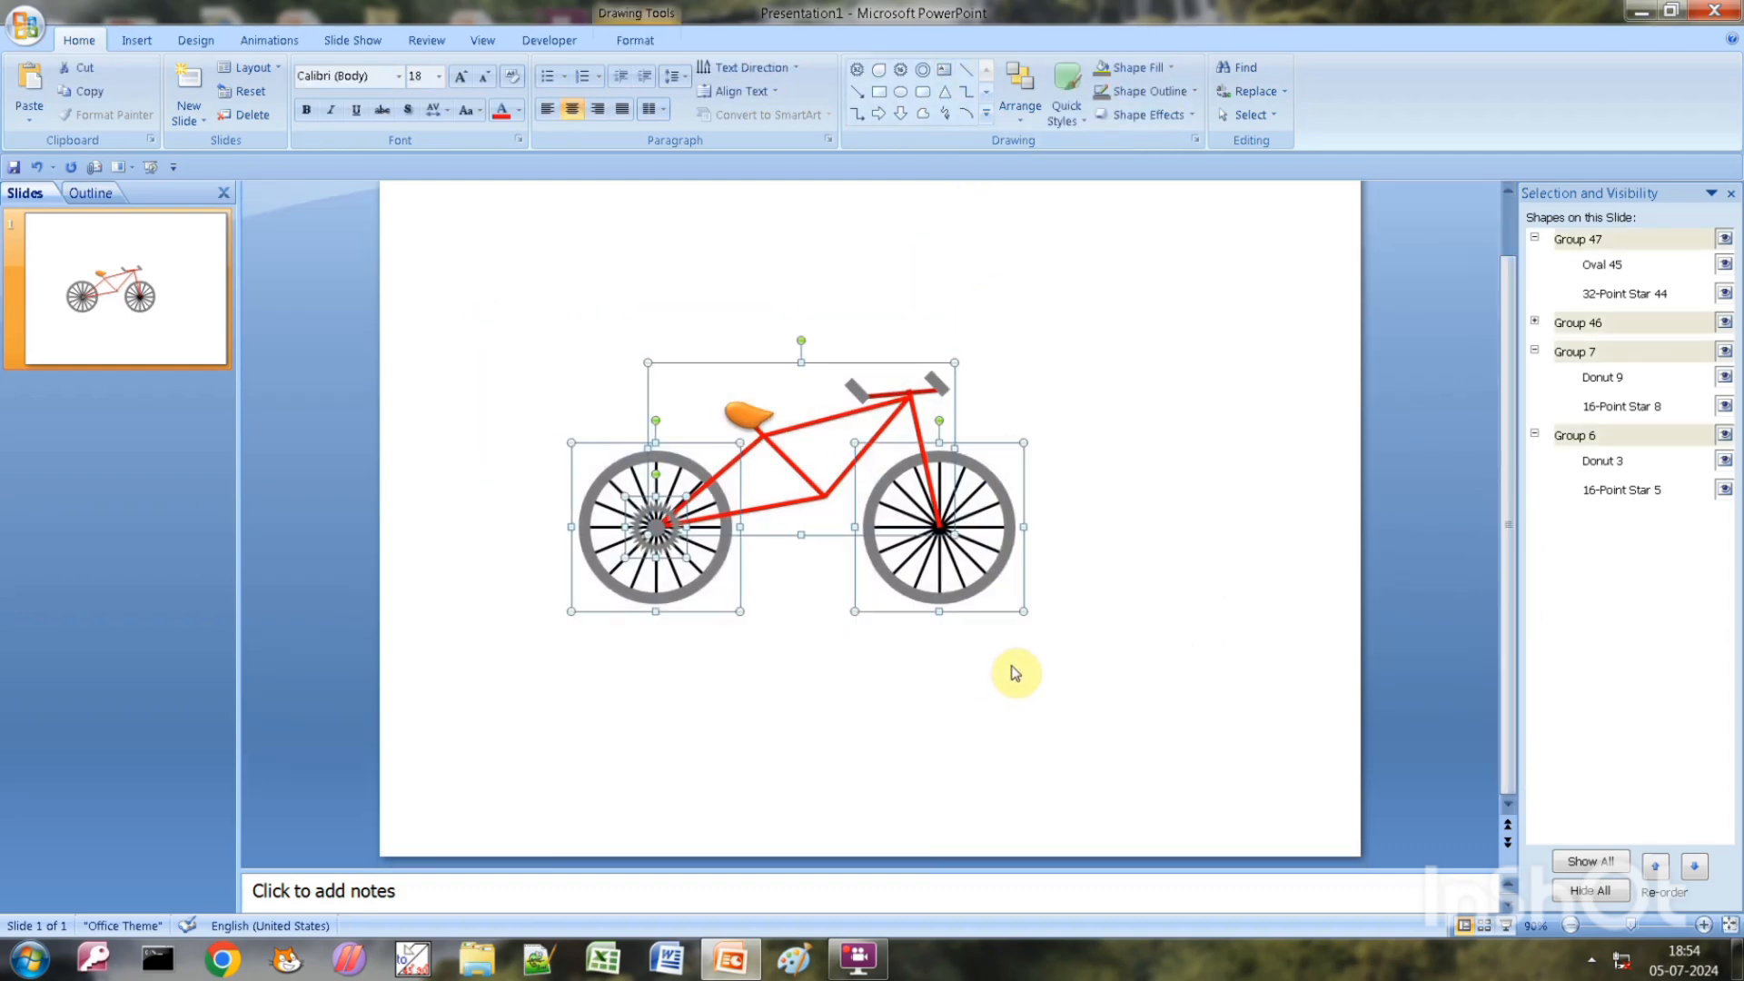
{"action": "left_click", "coordinate": [1160, 599]}
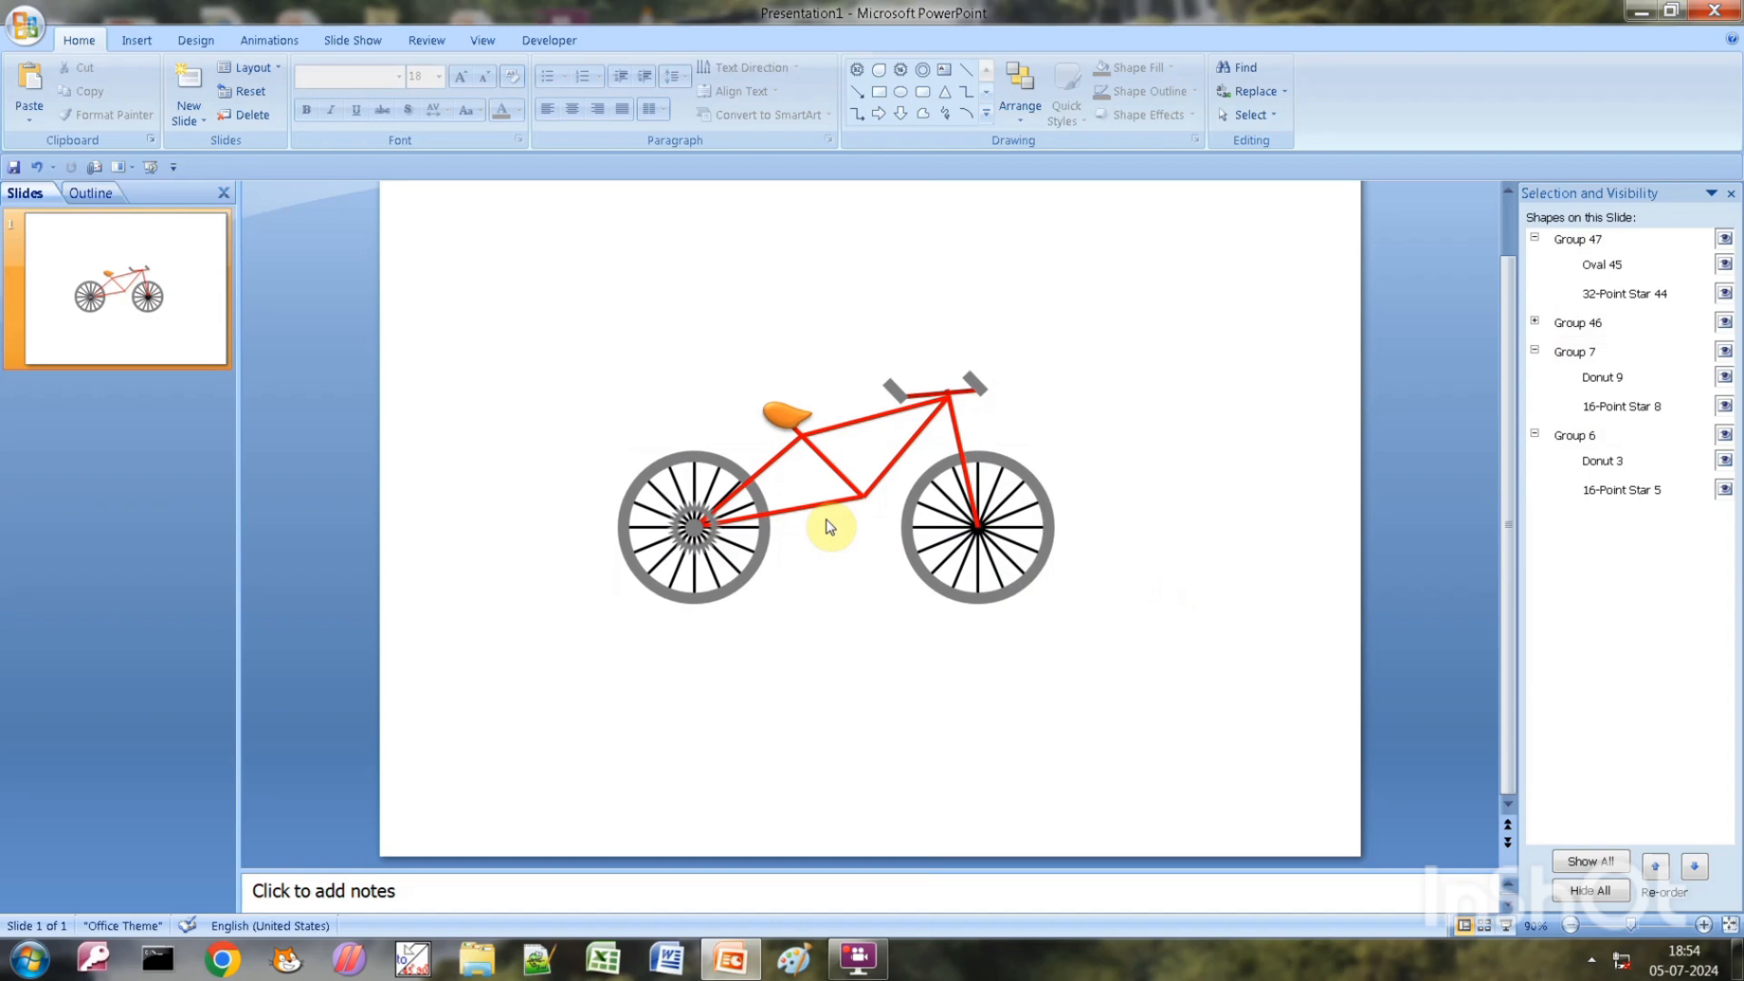
Add a Spin emphasis animation to the left wheel group.
{"action": "left_click", "coordinate": [738, 445]}
{"action": "left_click", "coordinate": [649, 37]}
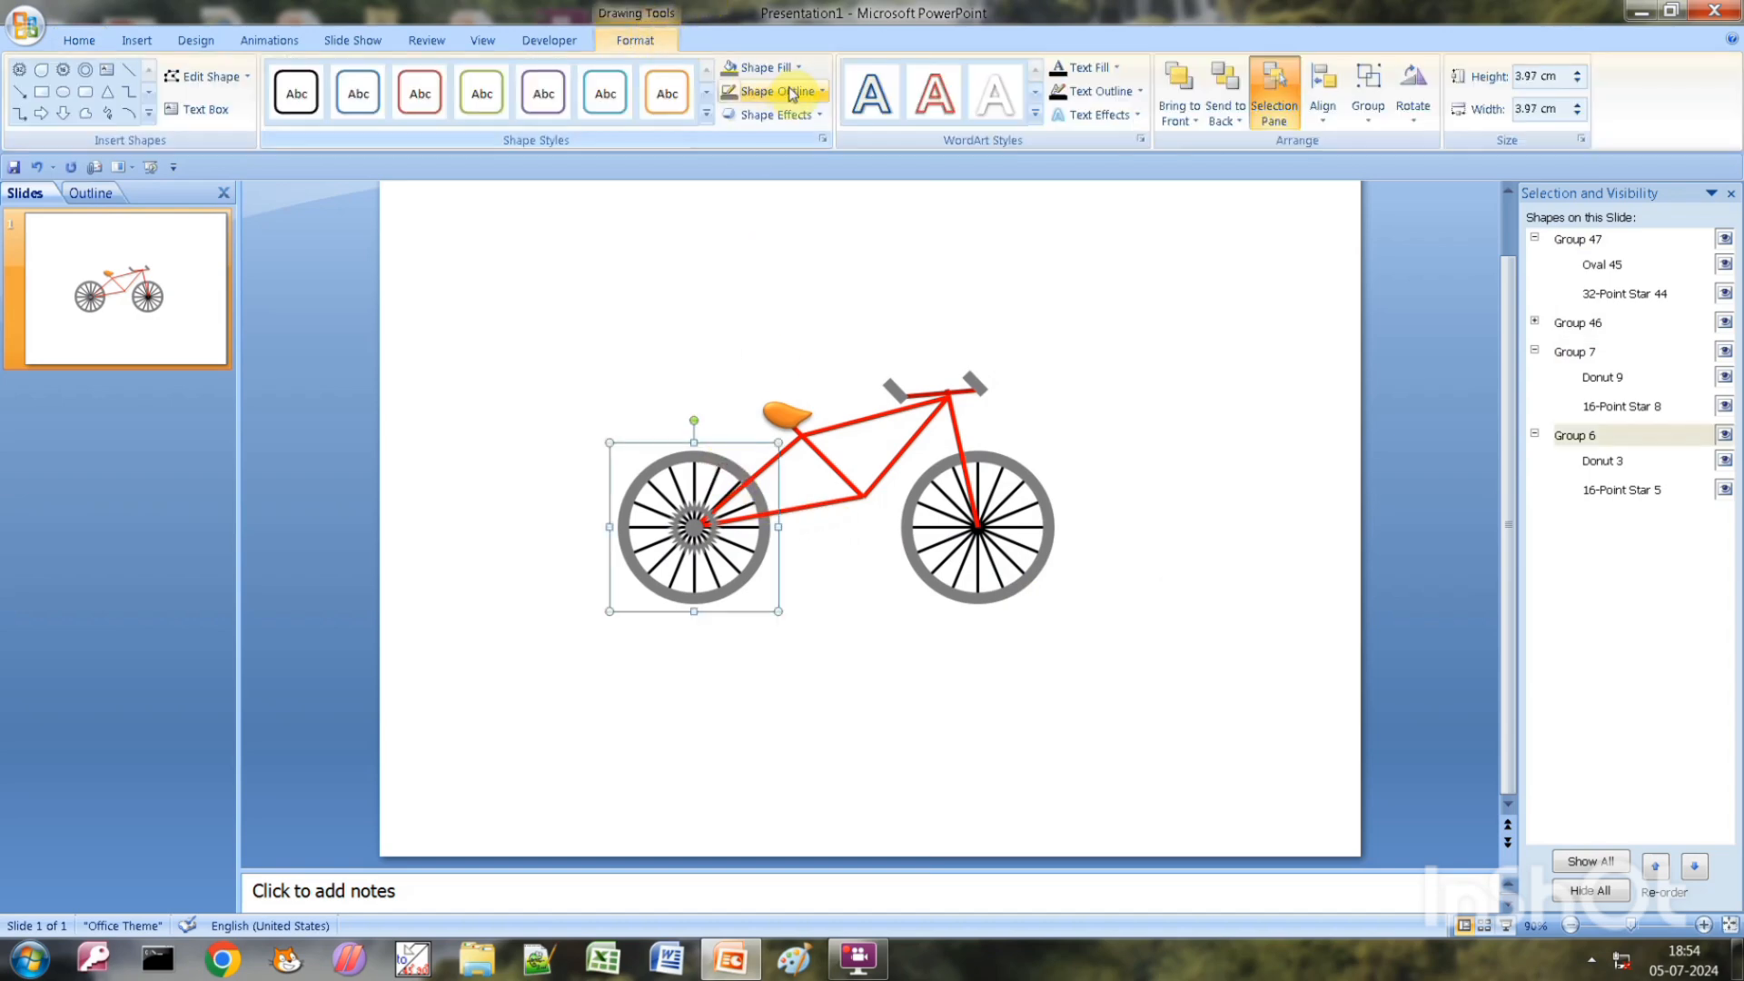
{"action": "left_click", "coordinate": [273, 40]}
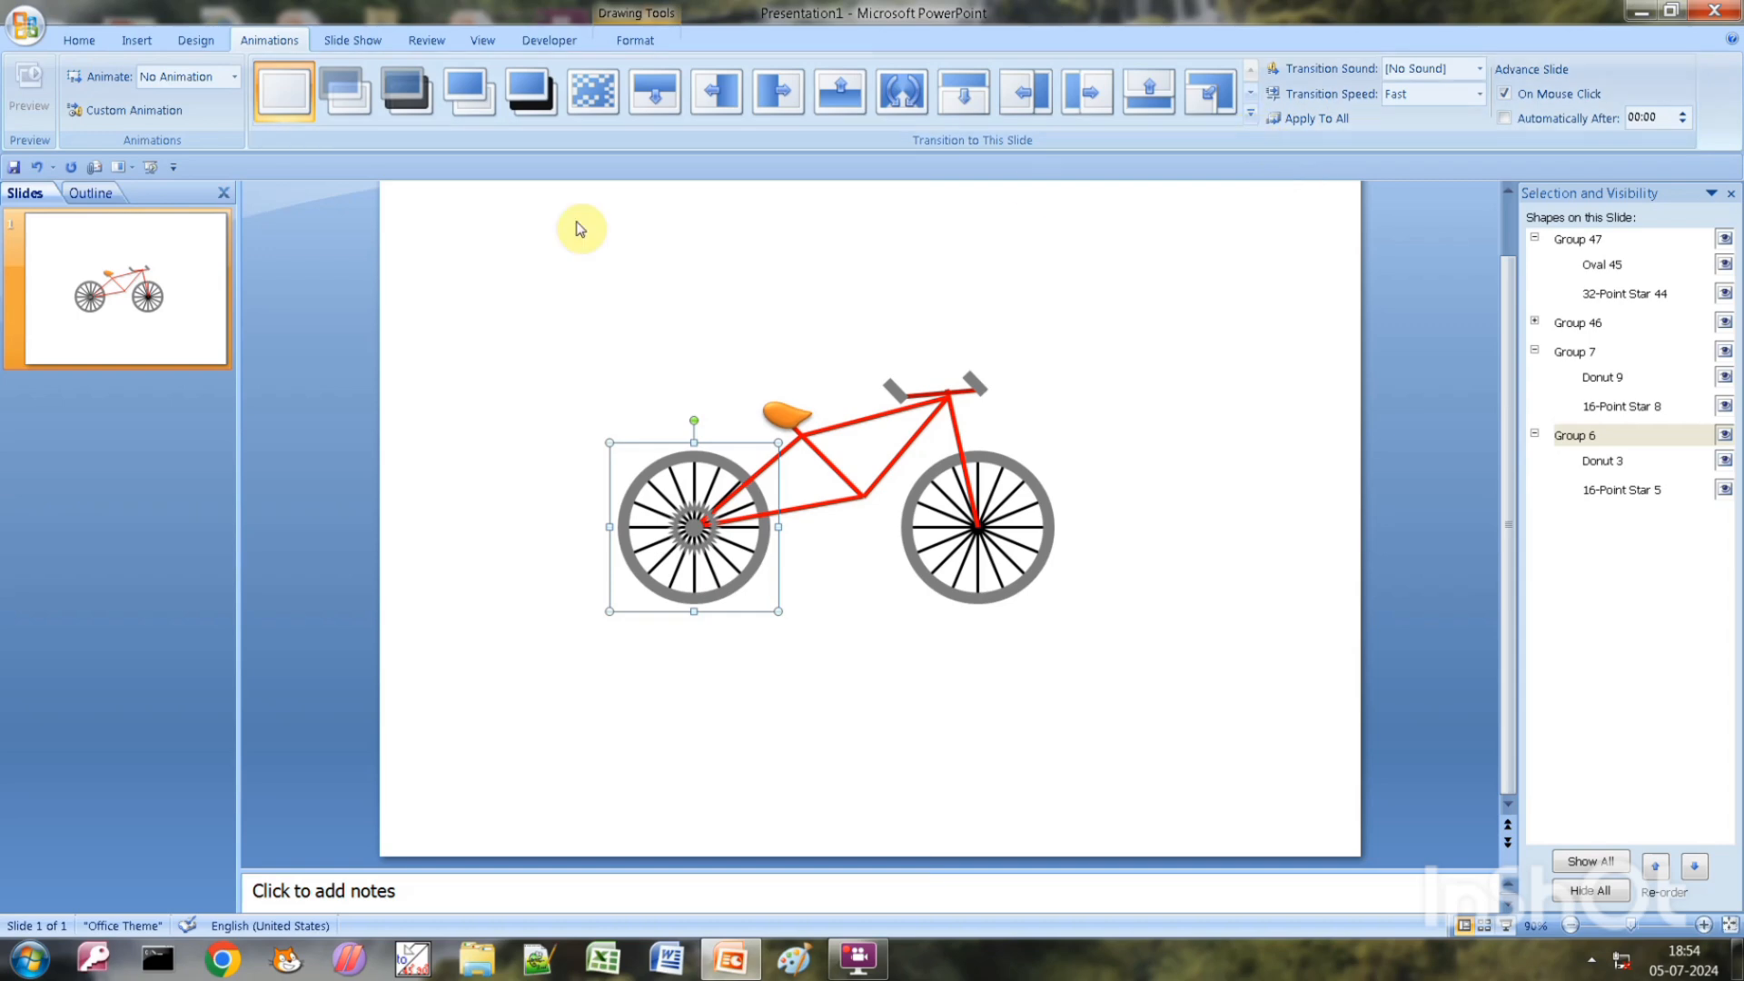
{"action": "left_click", "coordinate": [136, 110]}
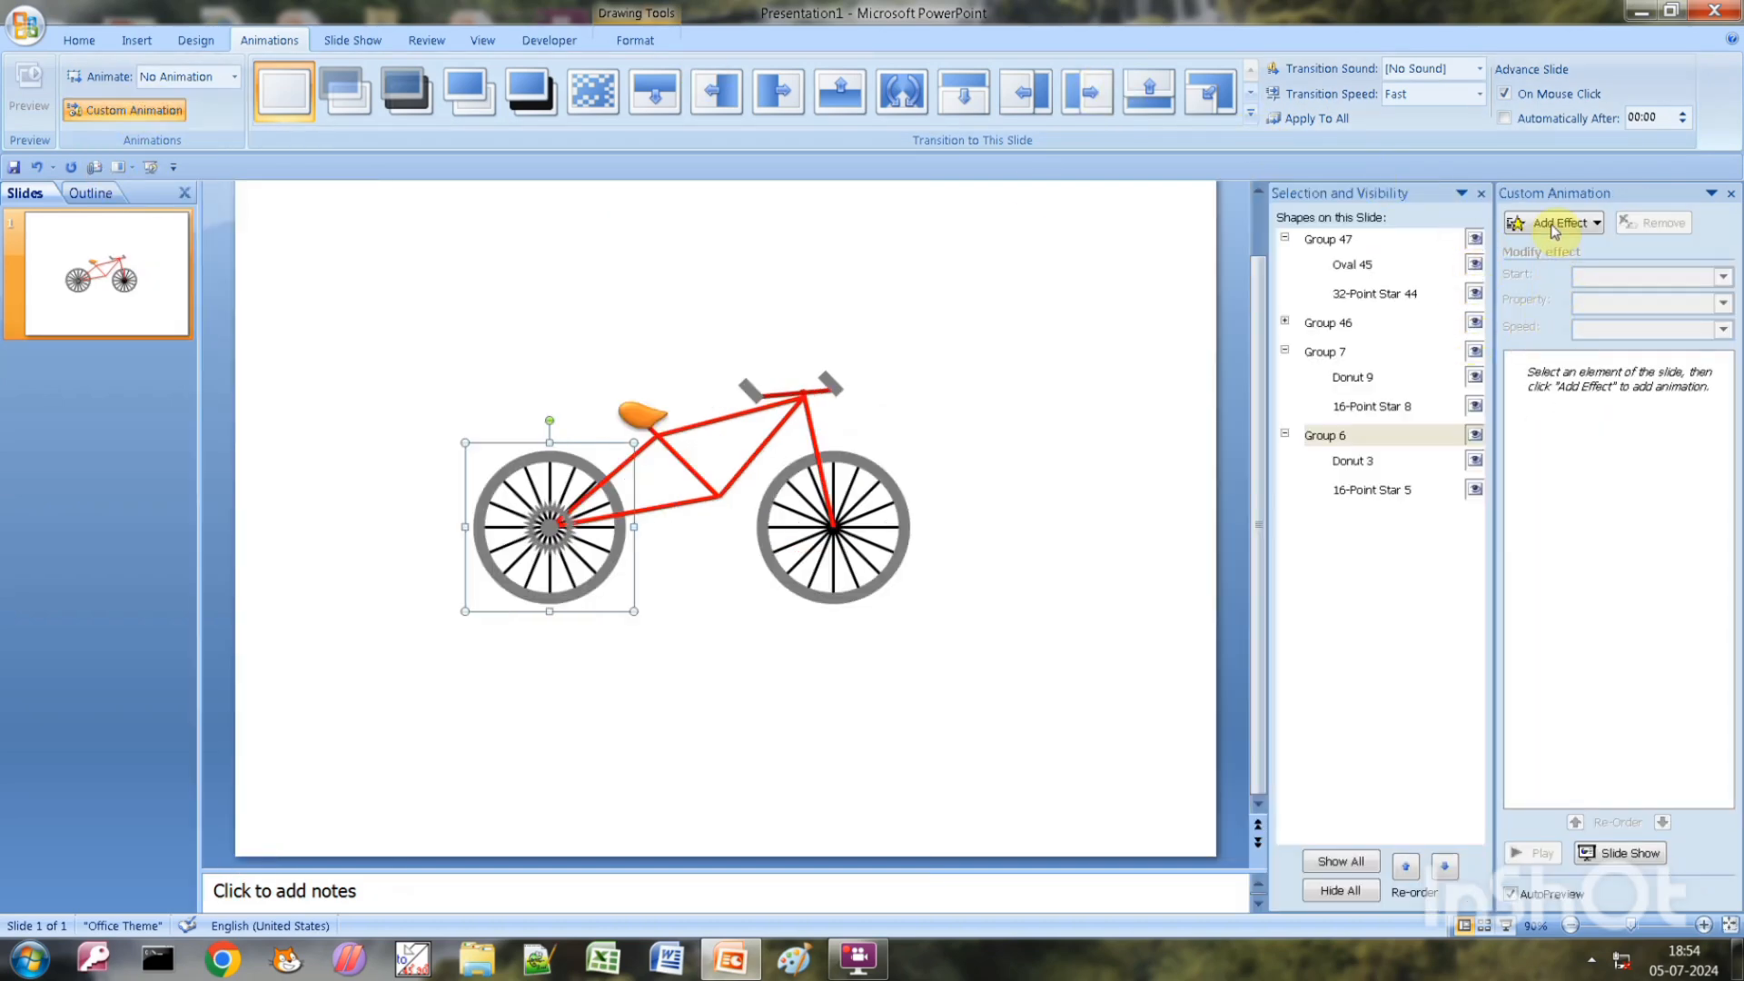
{"action": "left_click", "coordinate": [1555, 225]}
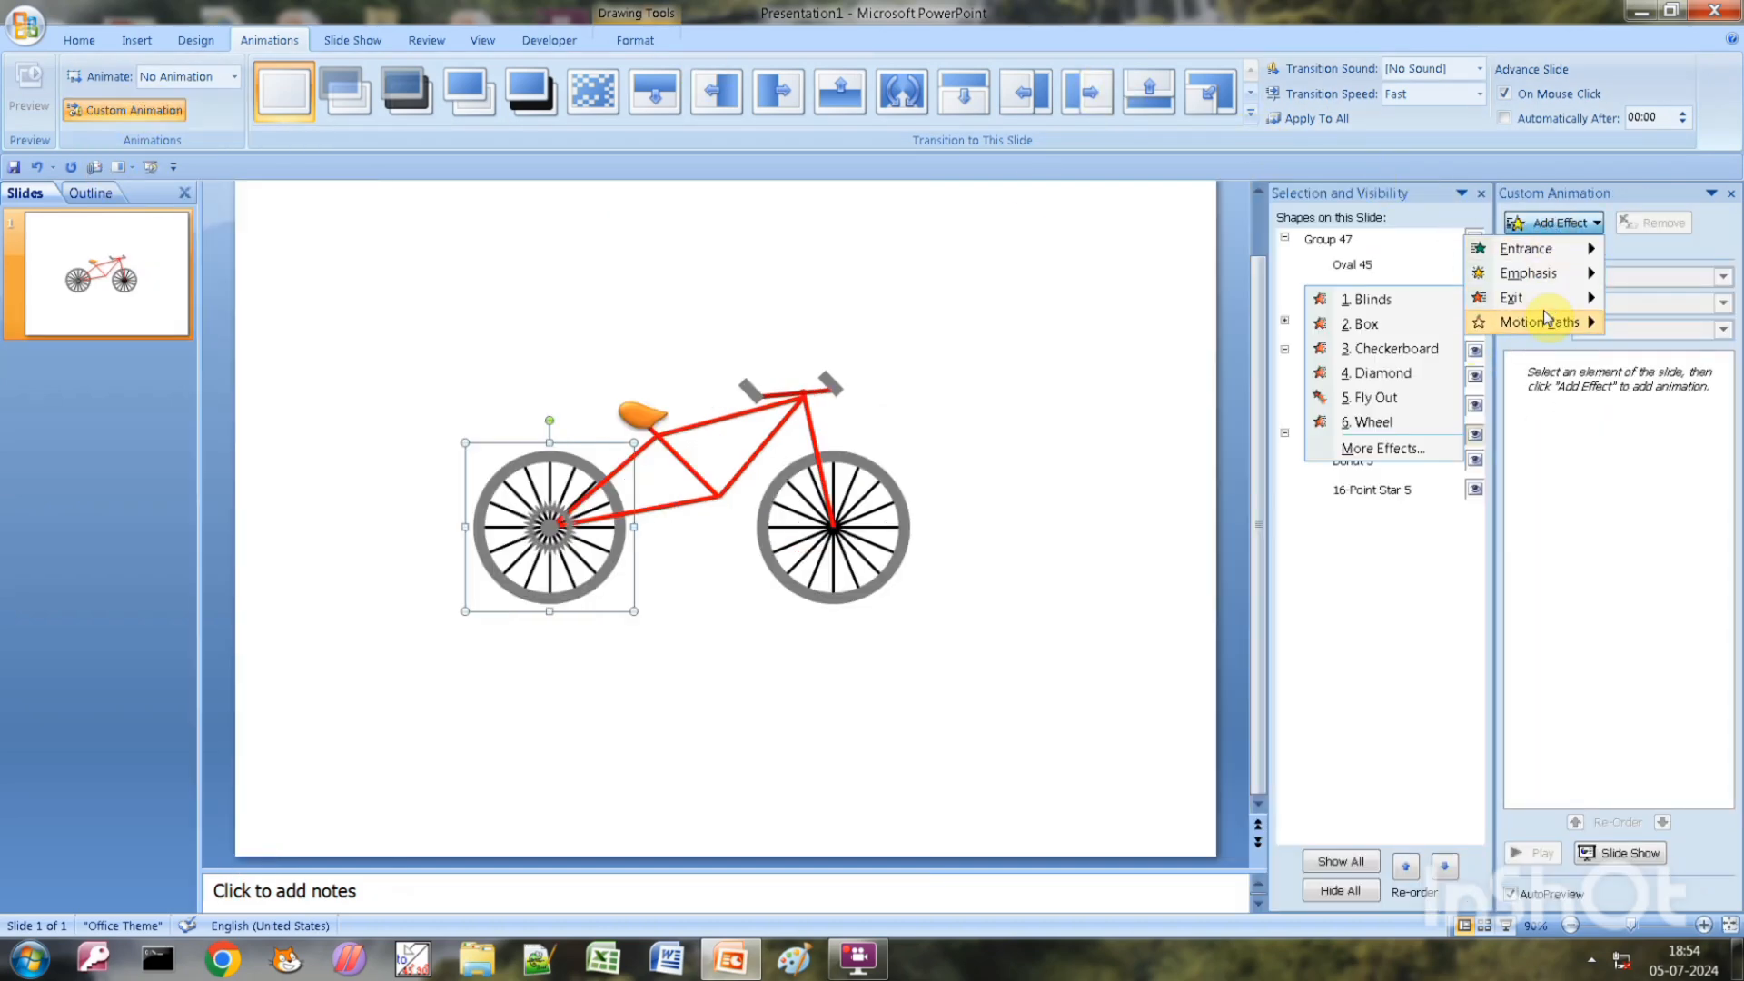
{"action": "mouse_move", "coordinate": [1544, 277]}
{"action": "left_click", "coordinate": [1366, 372]}
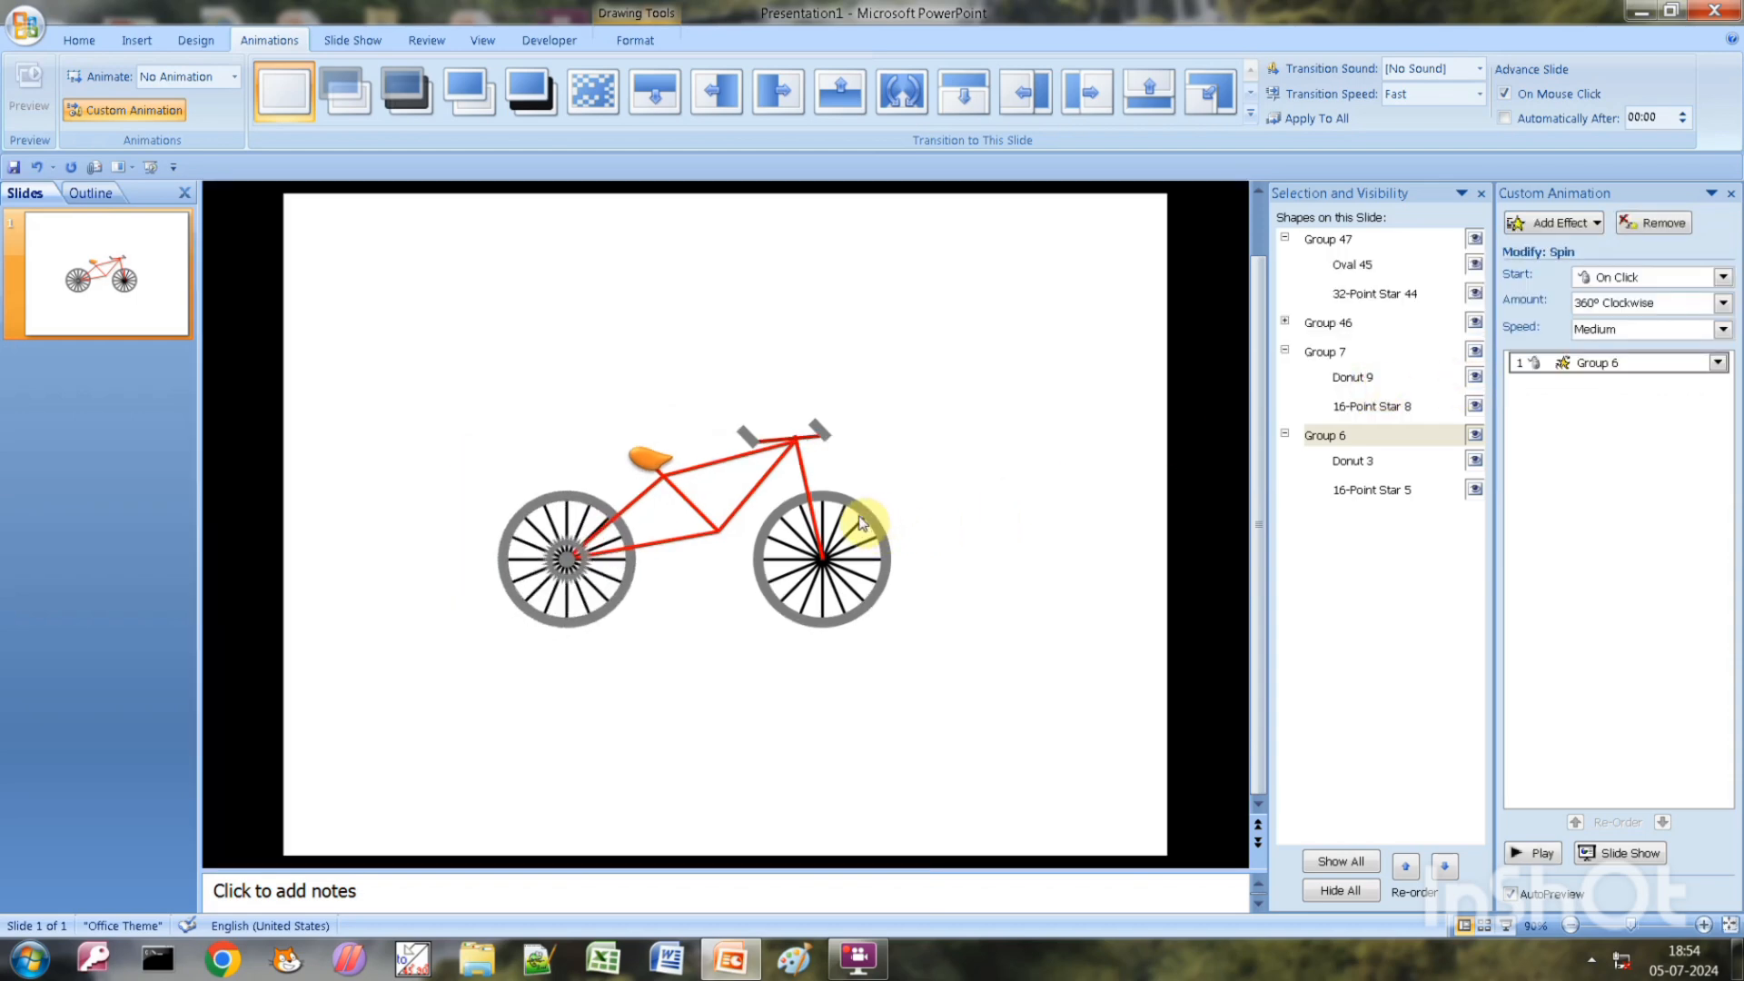
Add a Spin emphasis animation to the right wheel group and set it to start With Previous.
{"action": "left_click", "coordinate": [865, 478]}
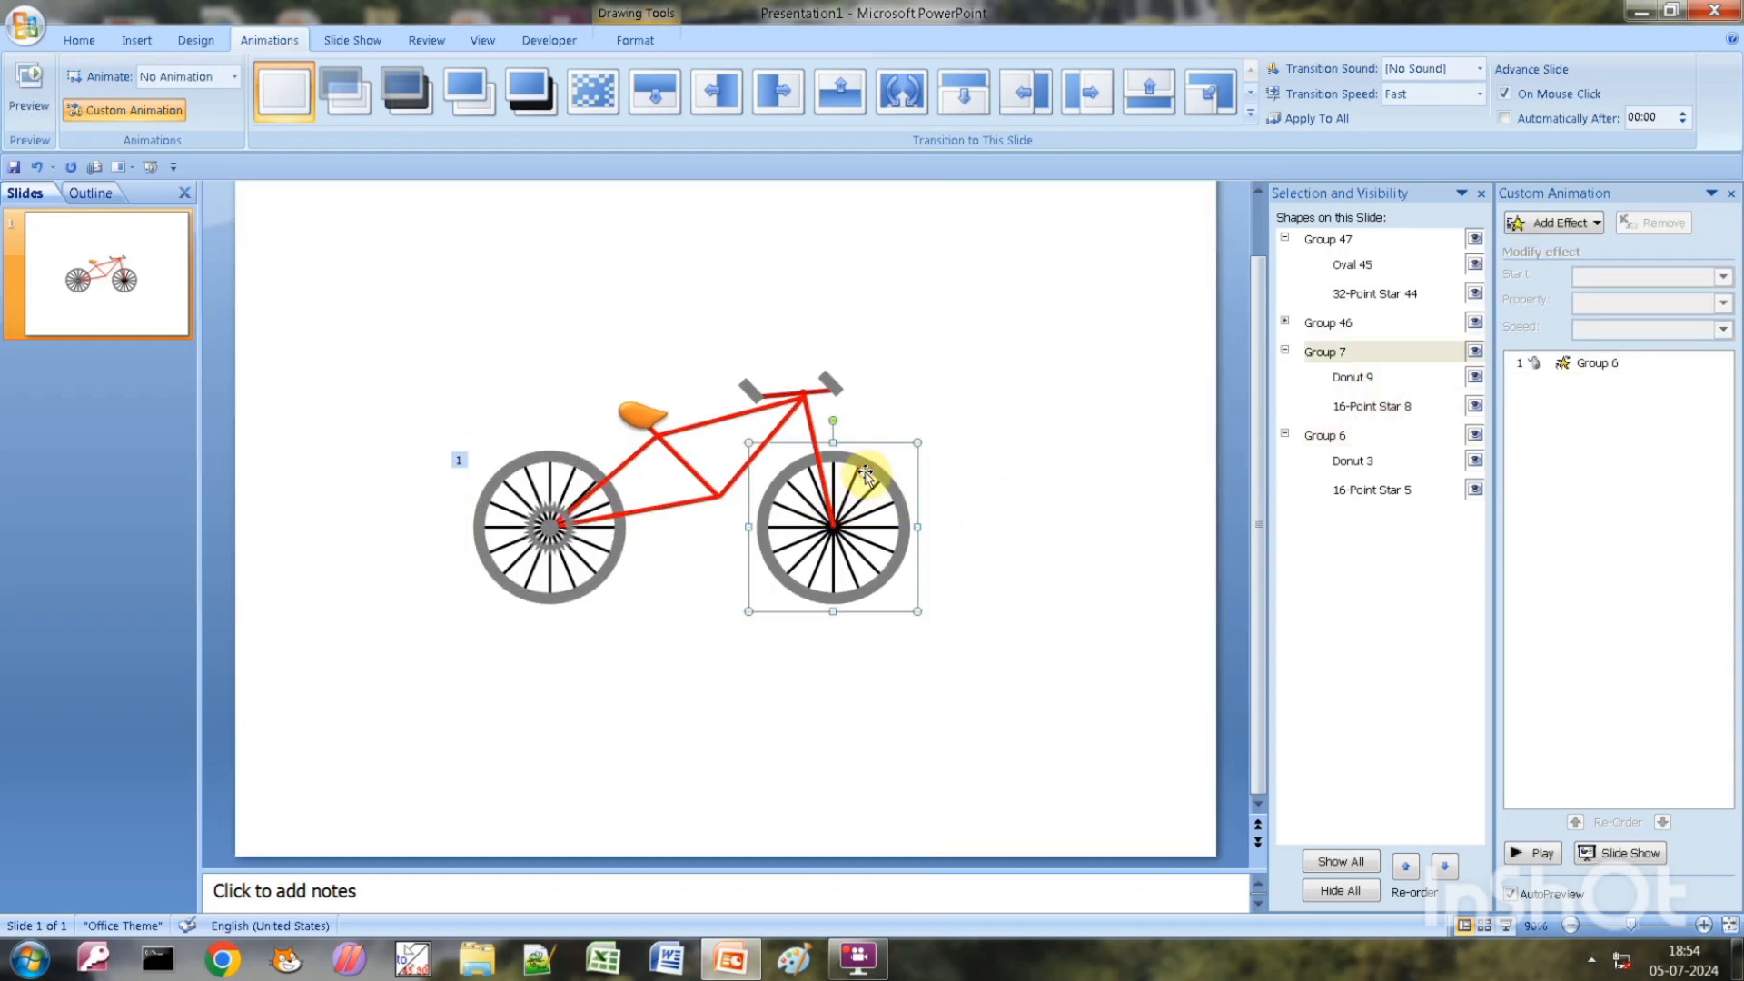
{"action": "left_click", "coordinate": [1559, 223]}
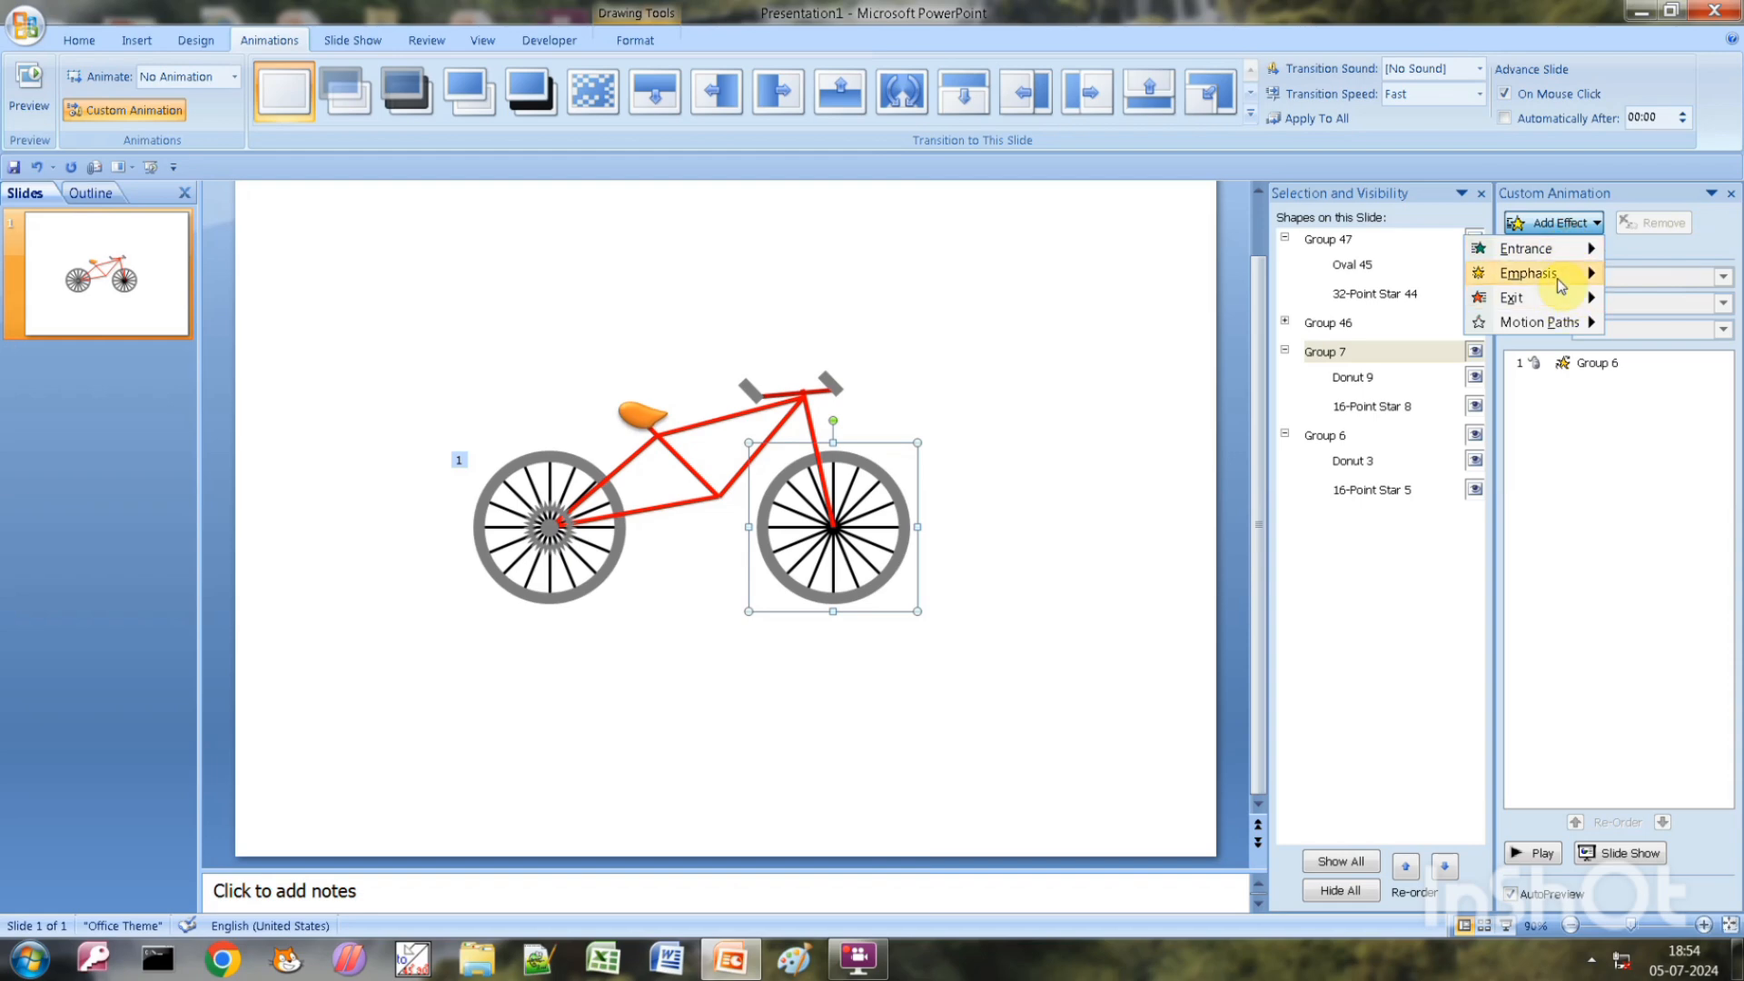
{"action": "mouse_move", "coordinate": [1529, 274]}
{"action": "left_click", "coordinate": [1394, 373]}
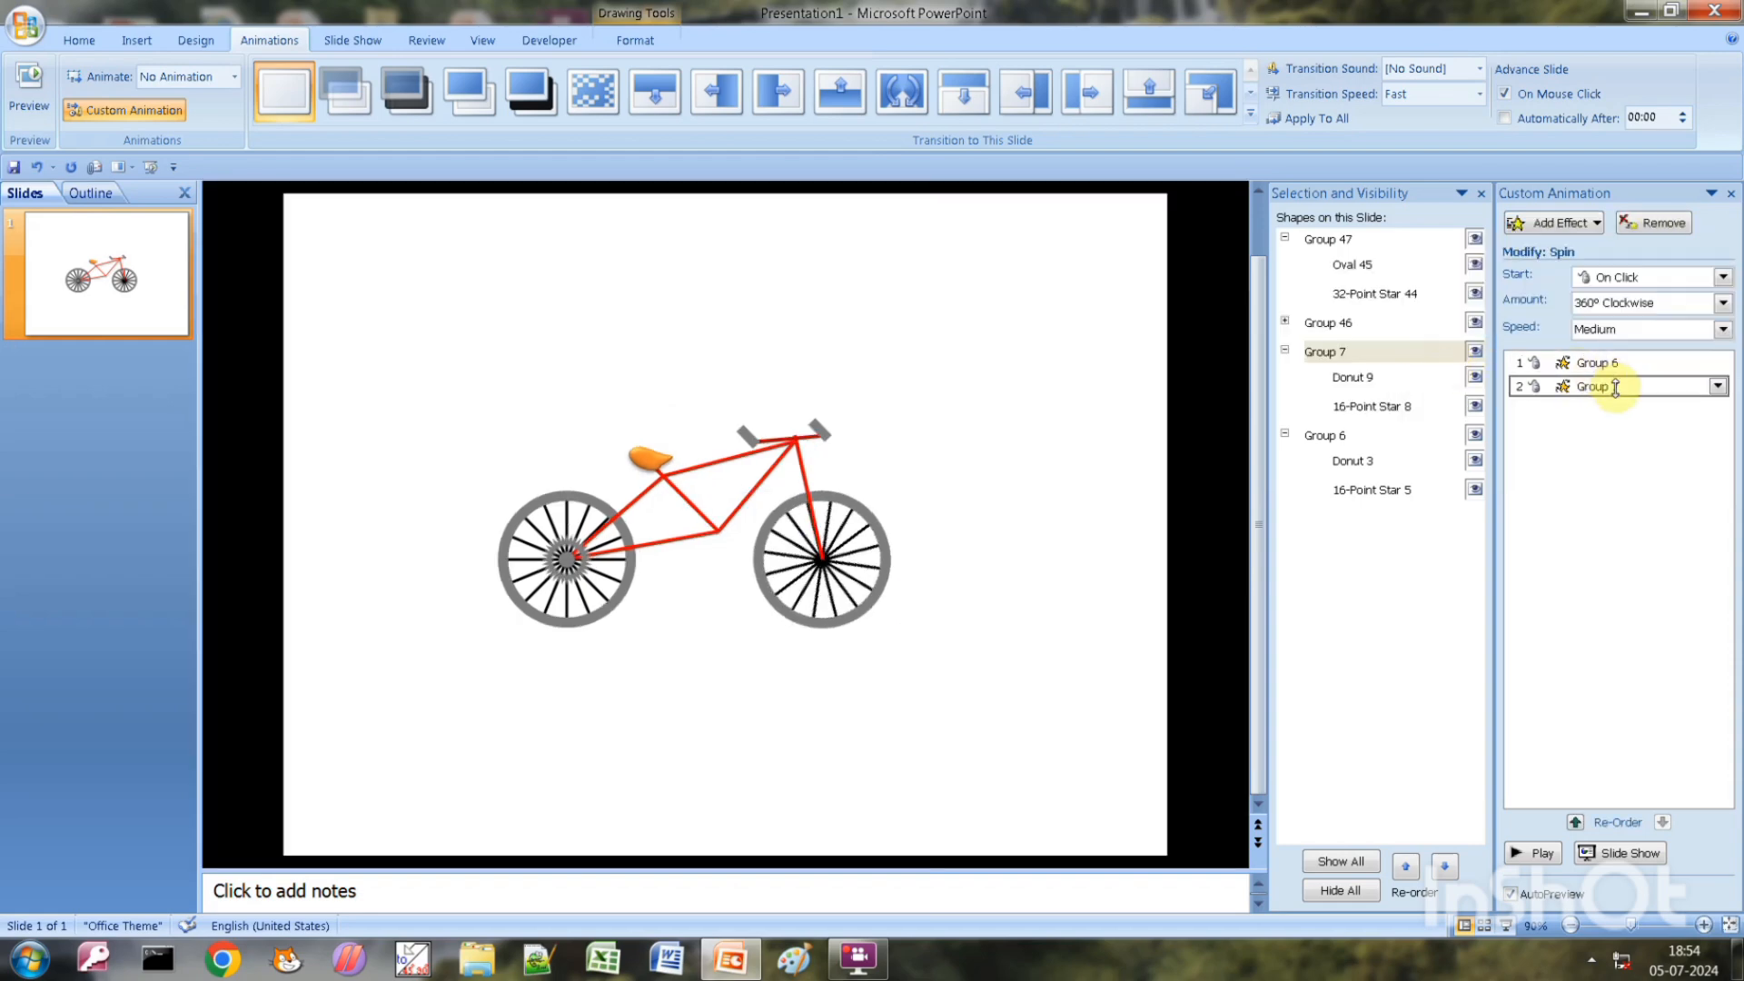
{"action": "right_click", "coordinate": [1596, 385]}
{"action": "left_click", "coordinate": [1603, 436]}
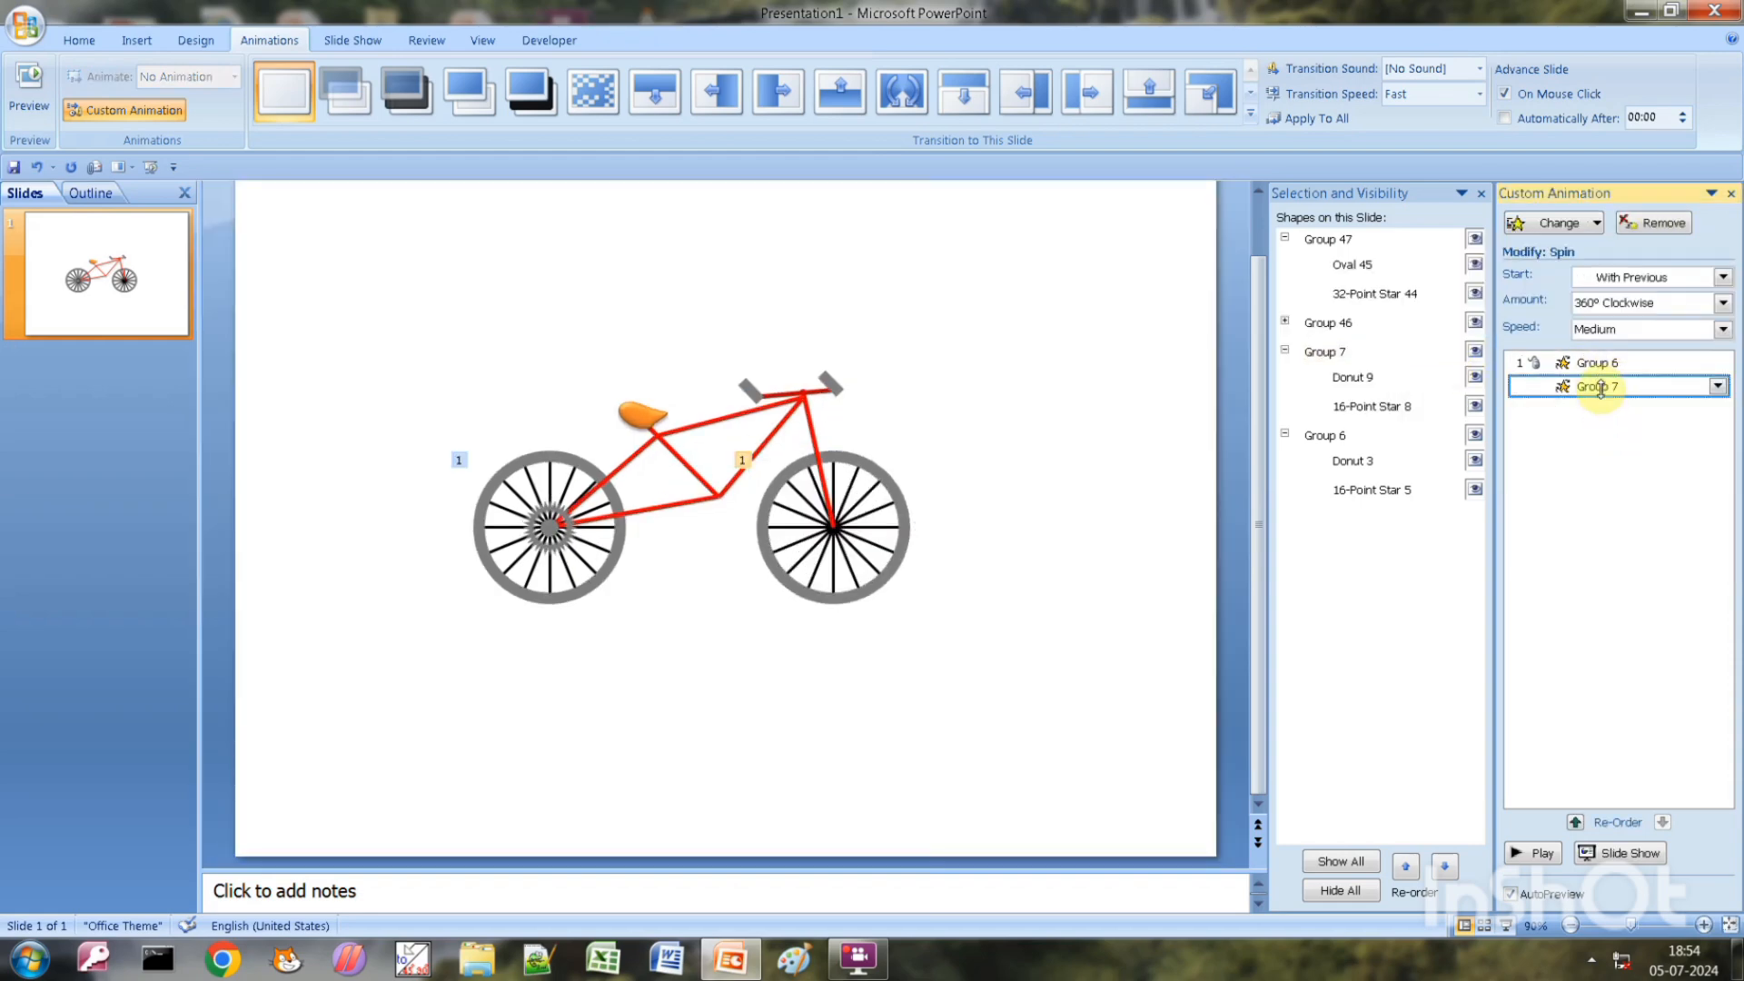
Set the left wheel's Spin animation to repeat Until End of Slide.
{"action": "right_click", "coordinate": [1601, 388]}
{"action": "left_click", "coordinate": [1598, 362]}
{"action": "right_click", "coordinate": [1599, 362]}
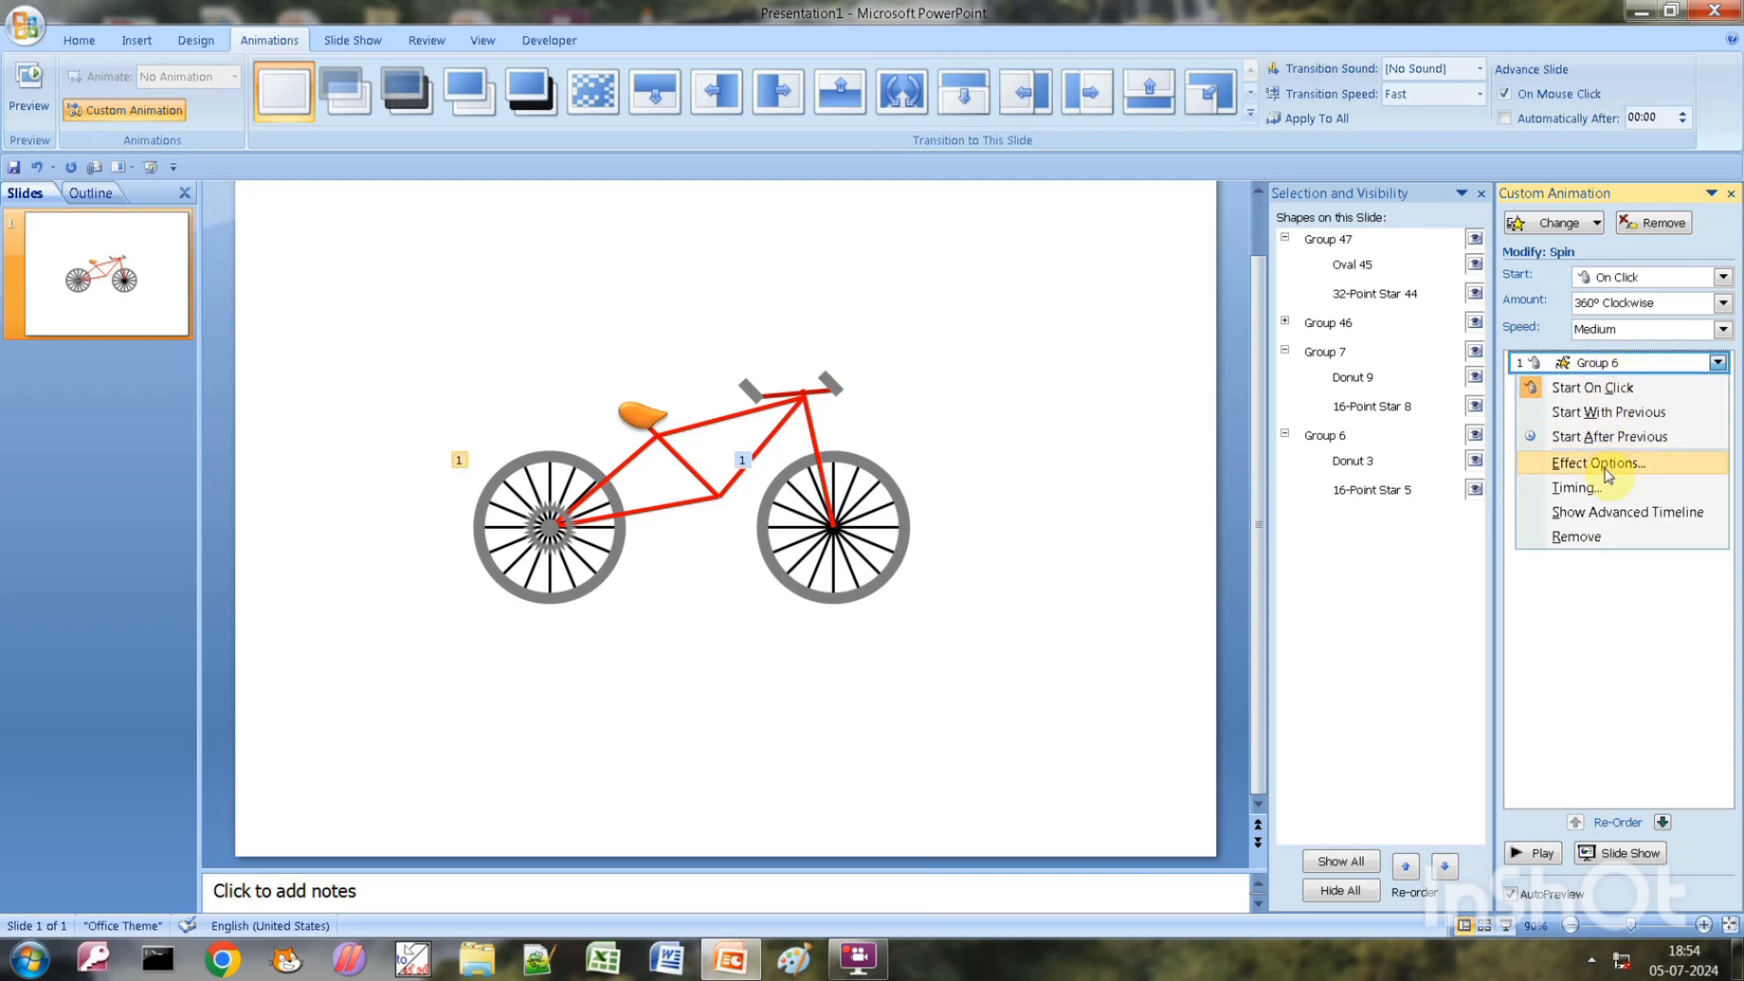
{"action": "left_click", "coordinate": [1578, 507]}
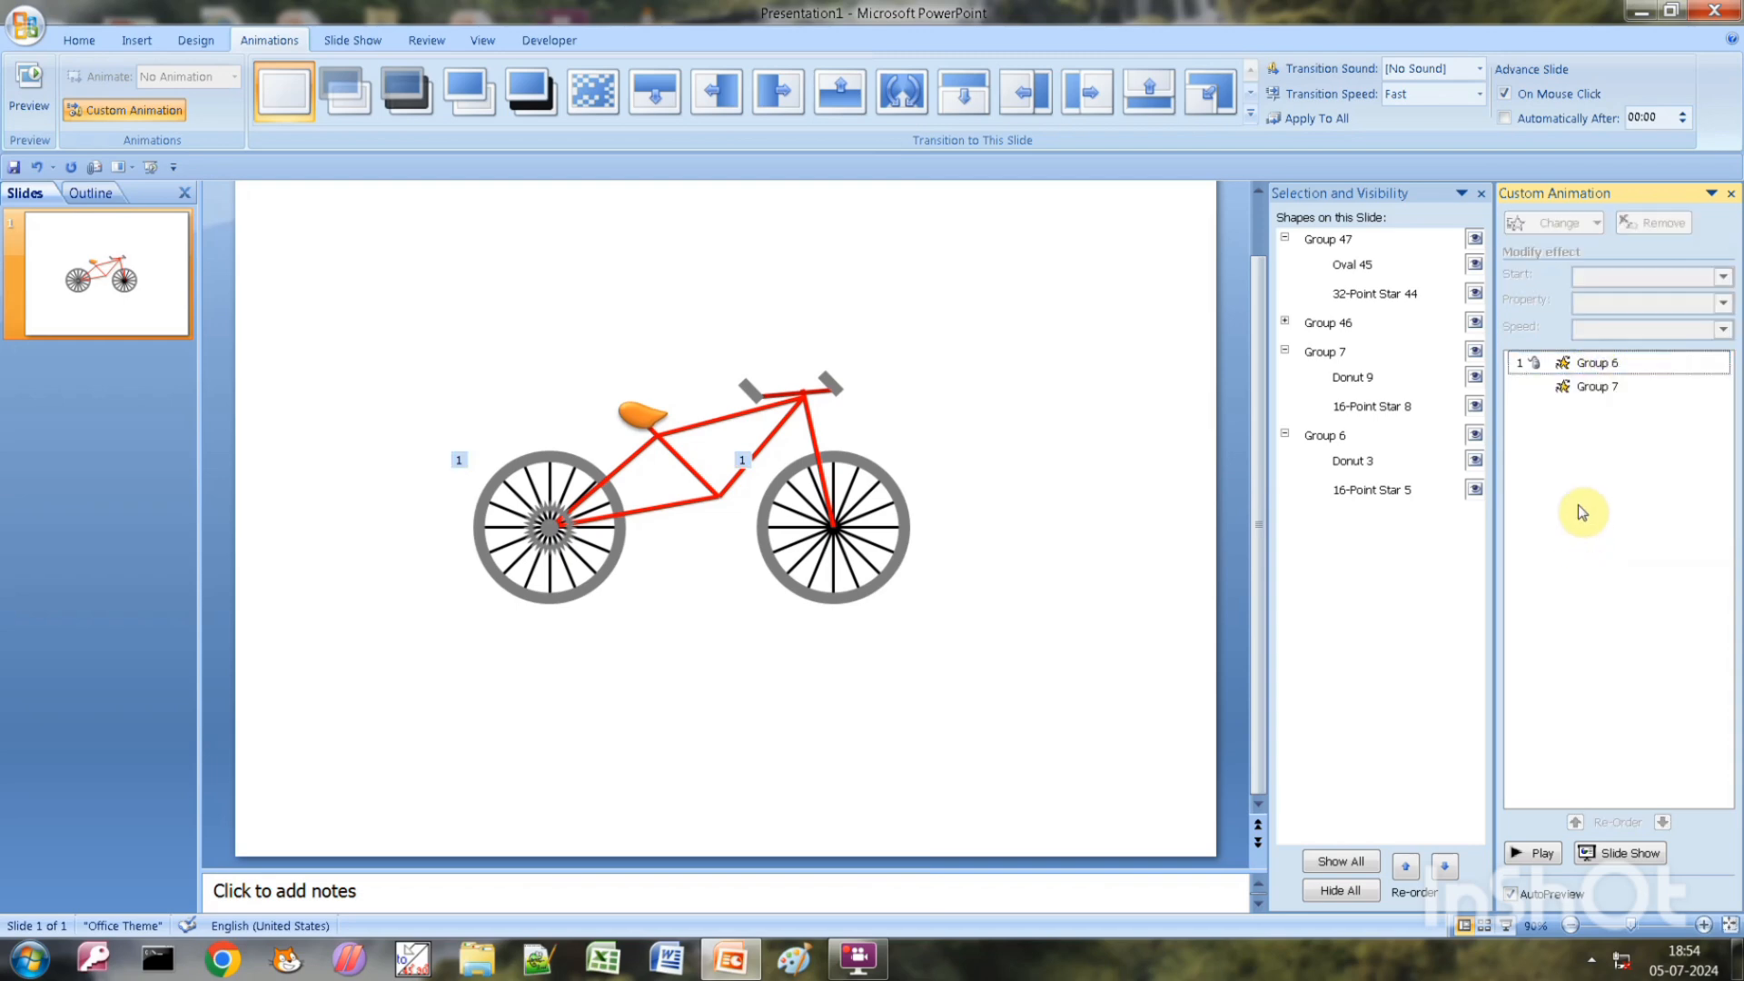
{"action": "right_click", "coordinate": [1600, 363]}
{"action": "left_click", "coordinate": [1591, 495]}
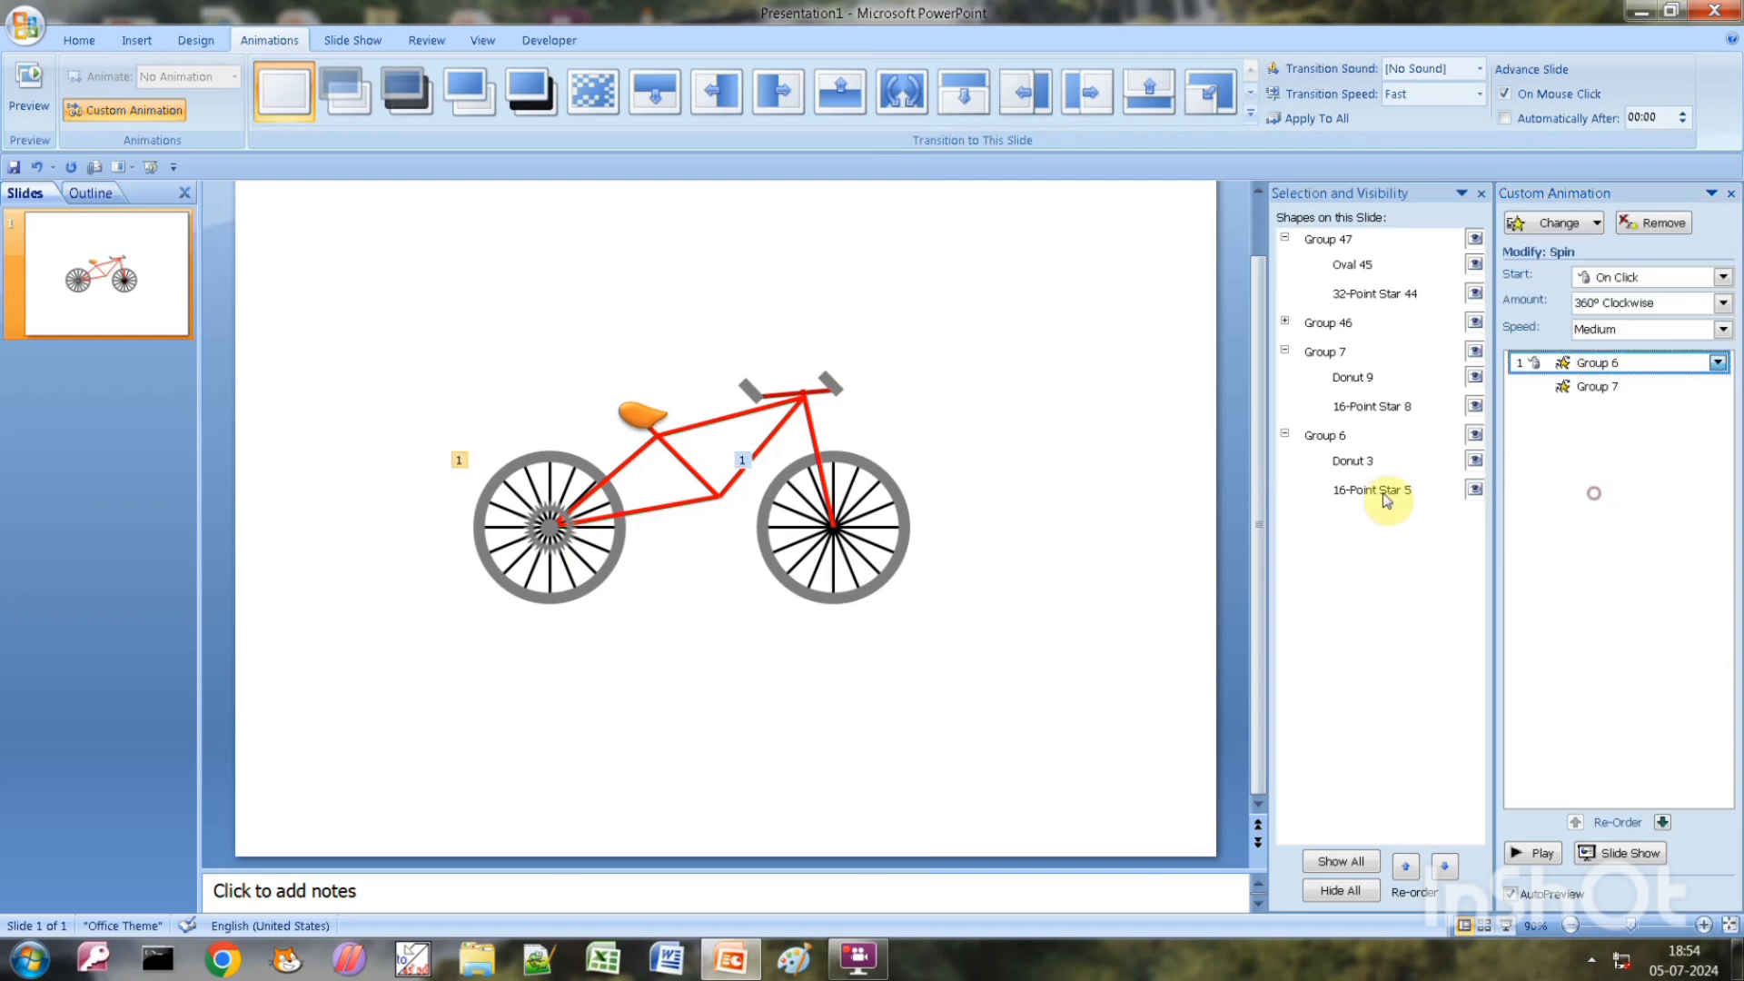
{"action": "left_click", "coordinate": [903, 447]}
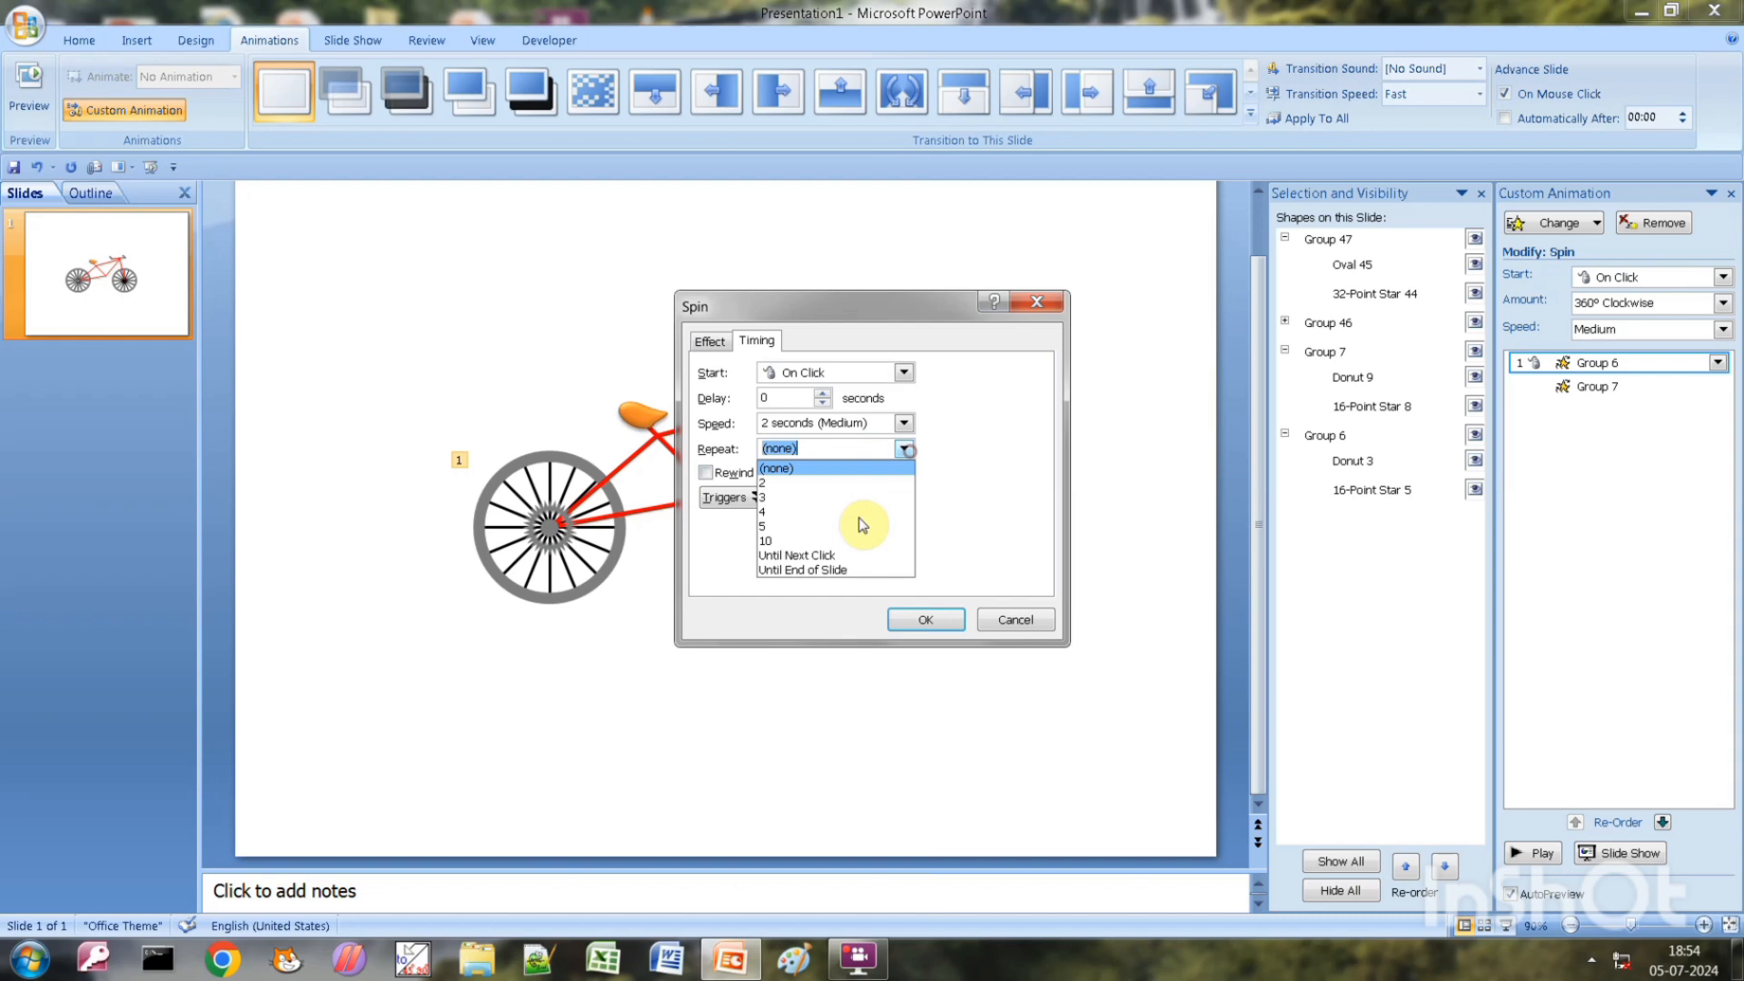
{"action": "left_click", "coordinate": [859, 573]}
{"action": "left_click", "coordinate": [913, 616]}
Set the right wheel's Spin animation to repeat Until End of Slide.
{"action": "left_click", "coordinate": [1628, 390]}
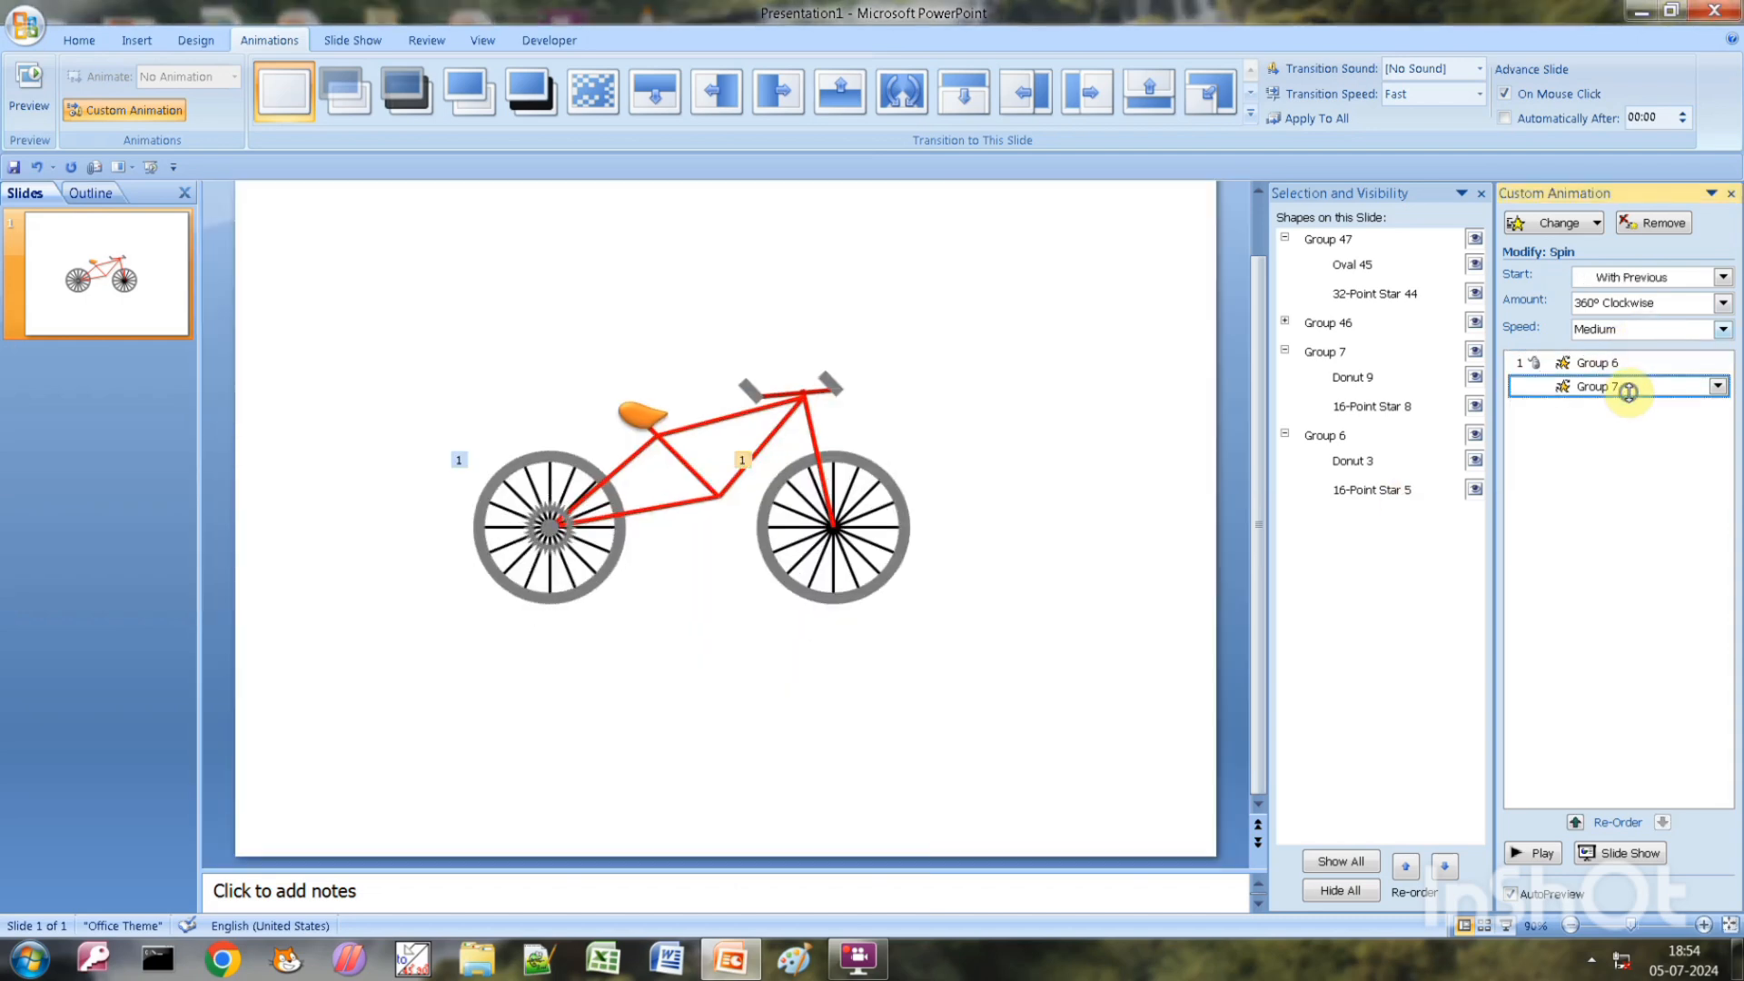
{"action": "right_click", "coordinate": [1624, 487]}
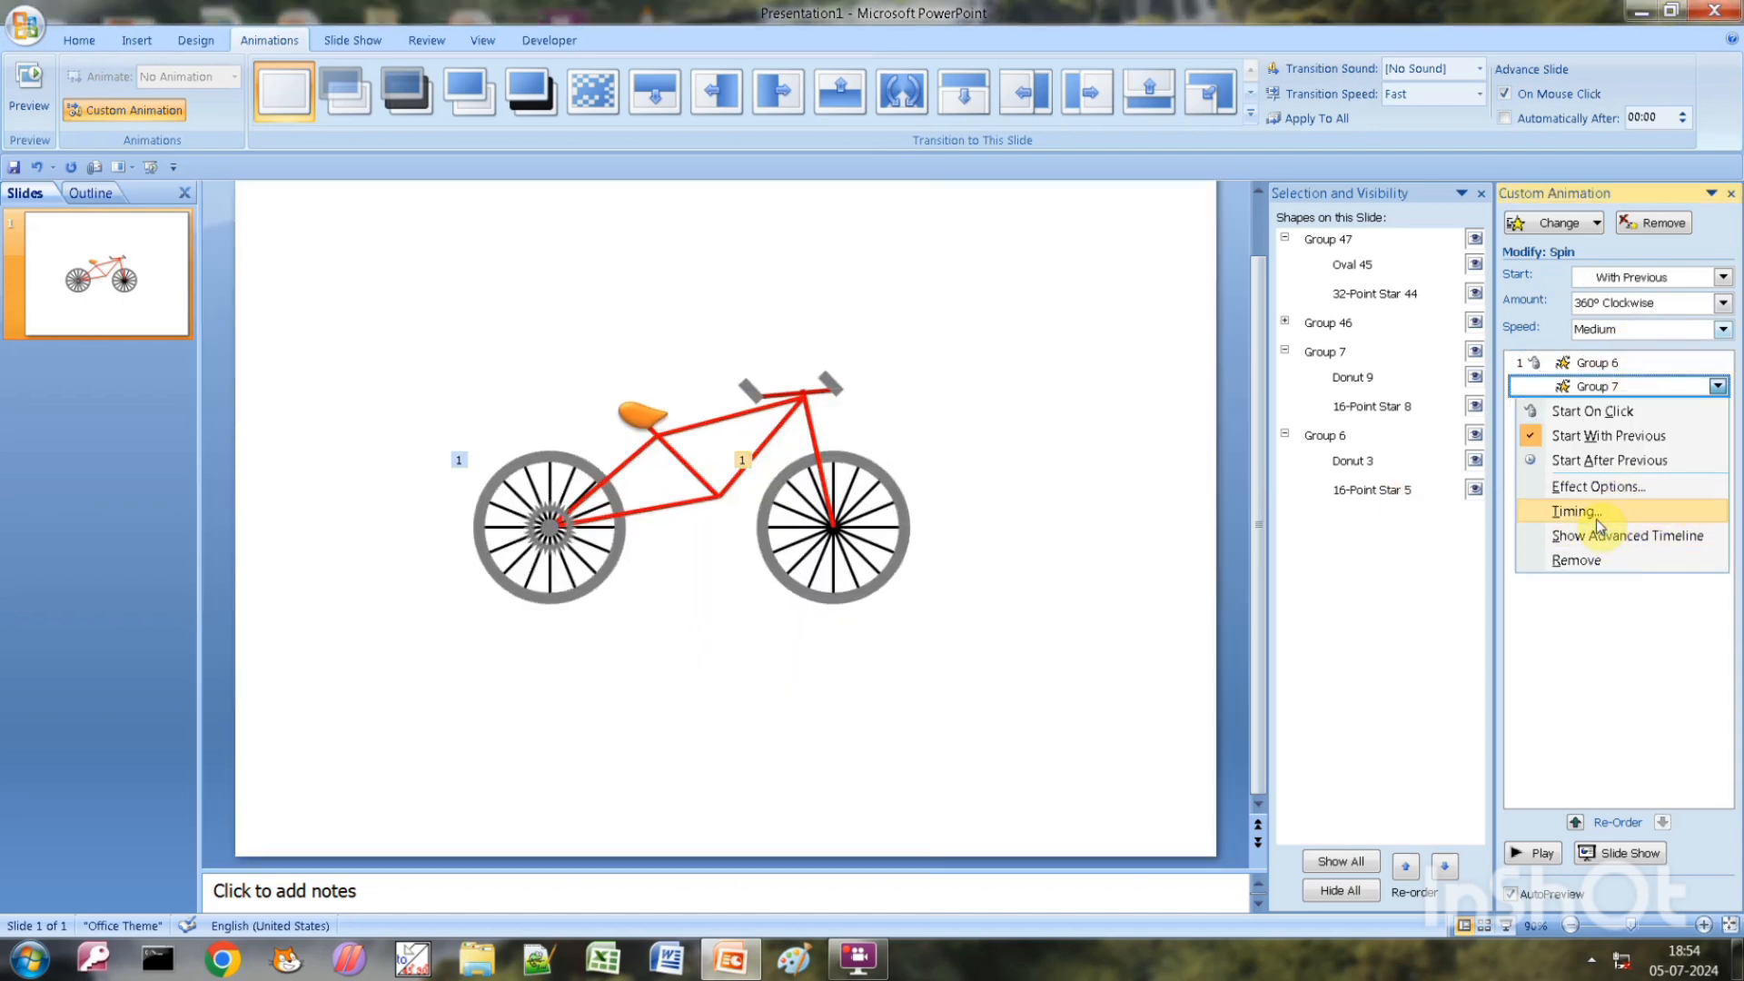
{"action": "left_click", "coordinate": [1585, 513]}
{"action": "left_click", "coordinate": [903, 447]}
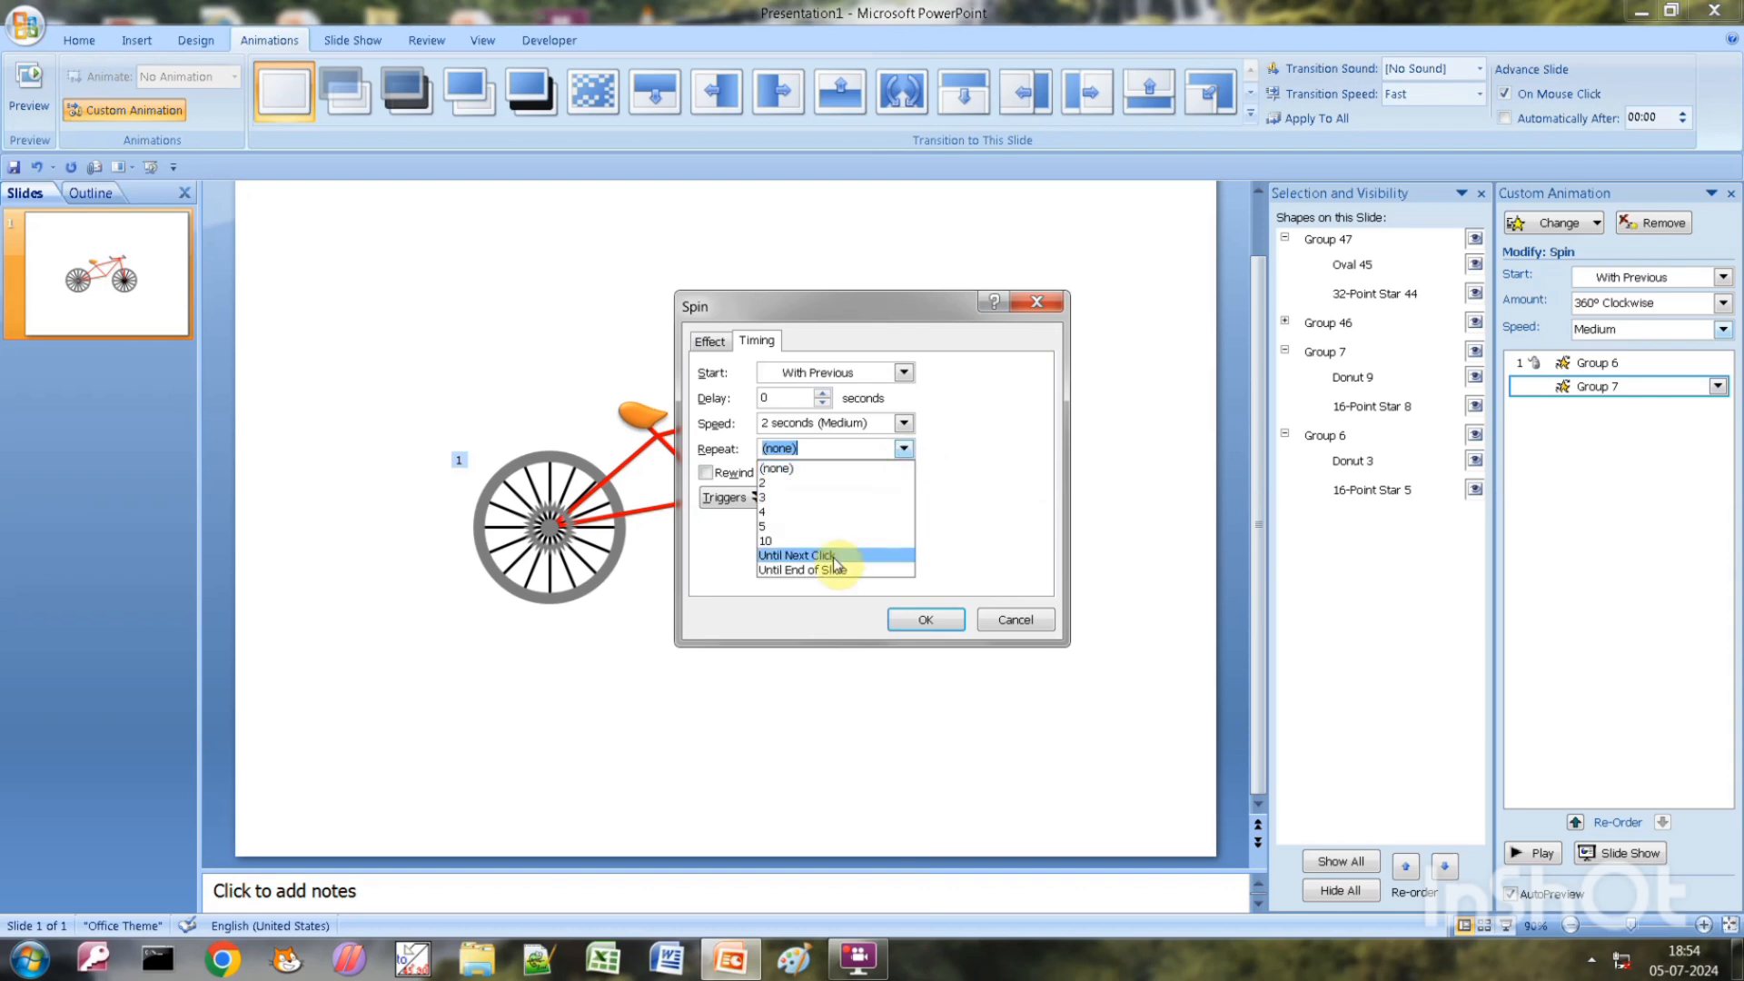
{"action": "left_click", "coordinate": [834, 569]}
{"action": "left_click", "coordinate": [946, 619]}
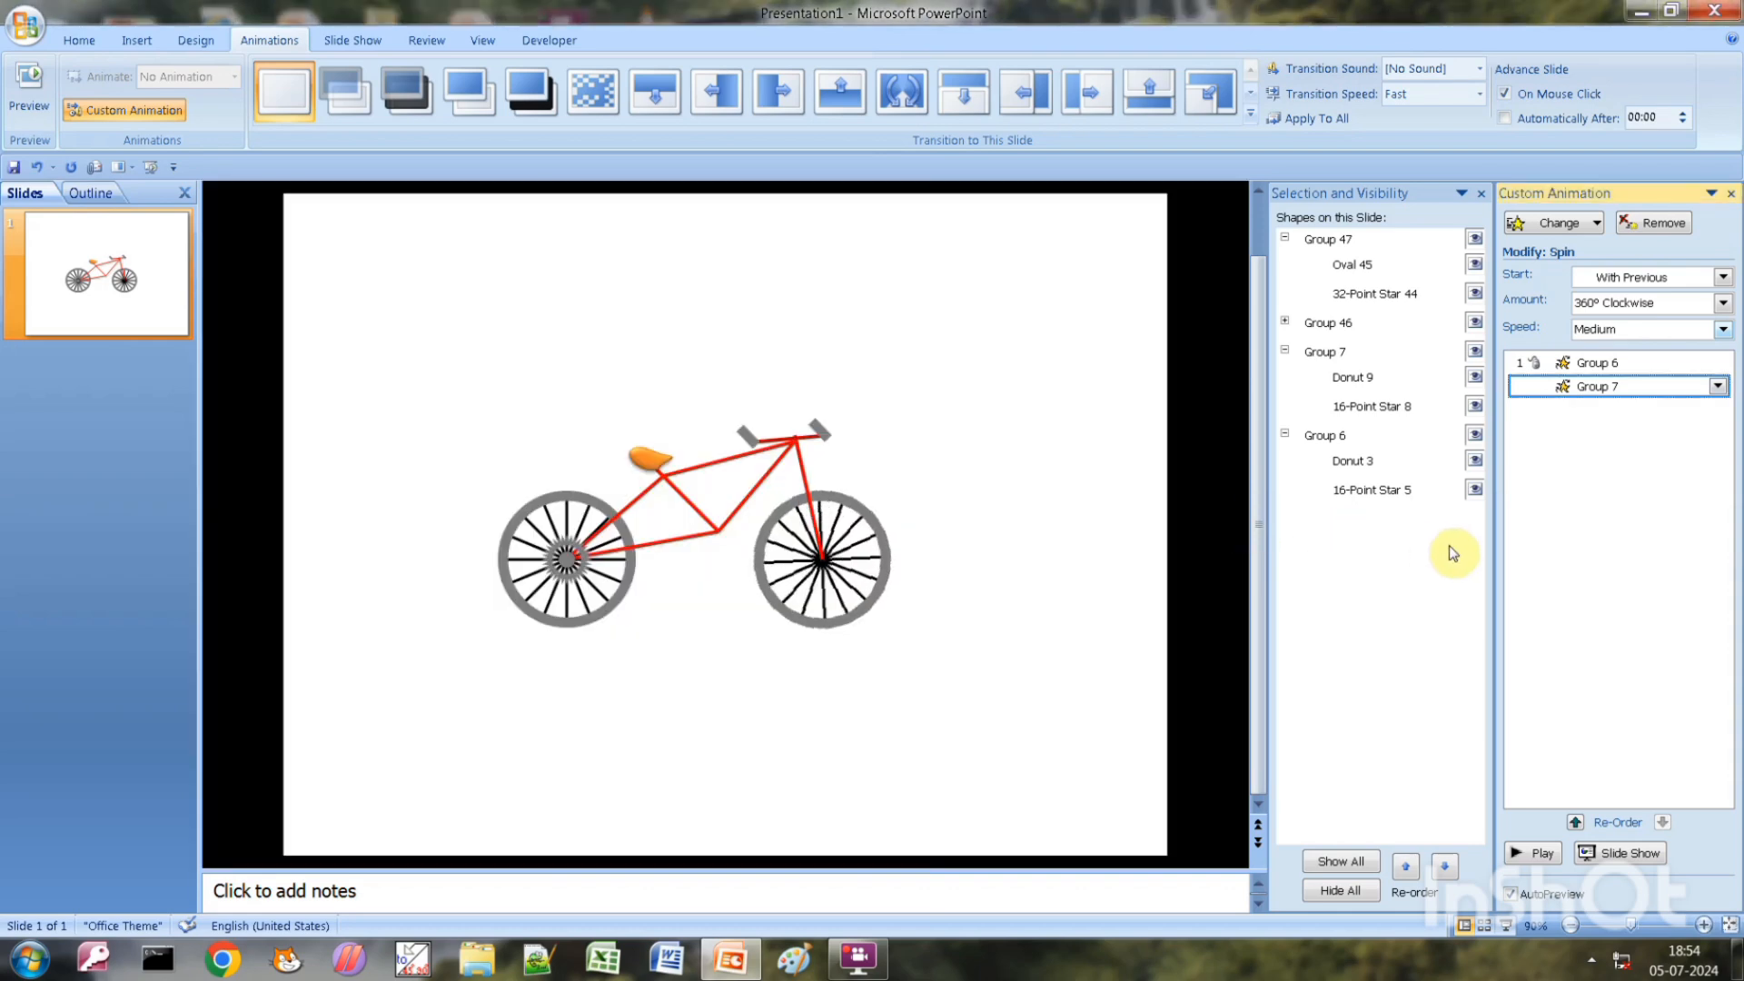
{"action": "left_click", "coordinate": [1631, 494]}
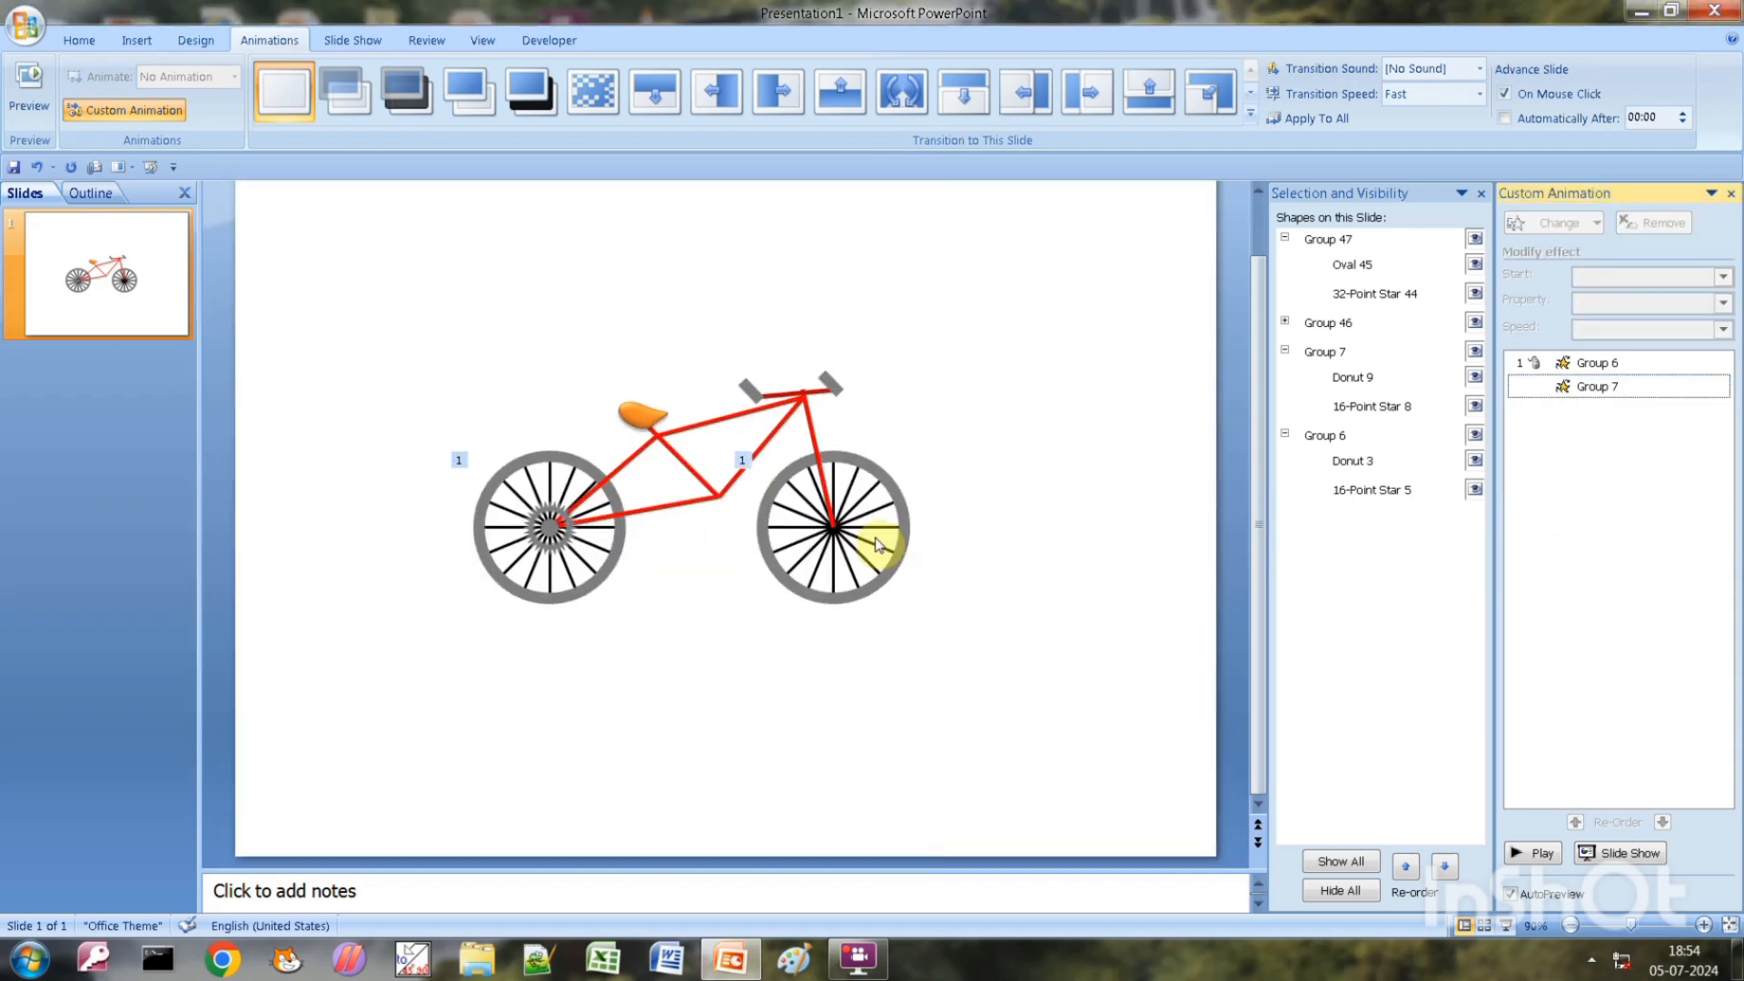
Add a Spin emphasis animation to the small gear group at the rear wheel's hub.
{"action": "left_click", "coordinate": [548, 526]}
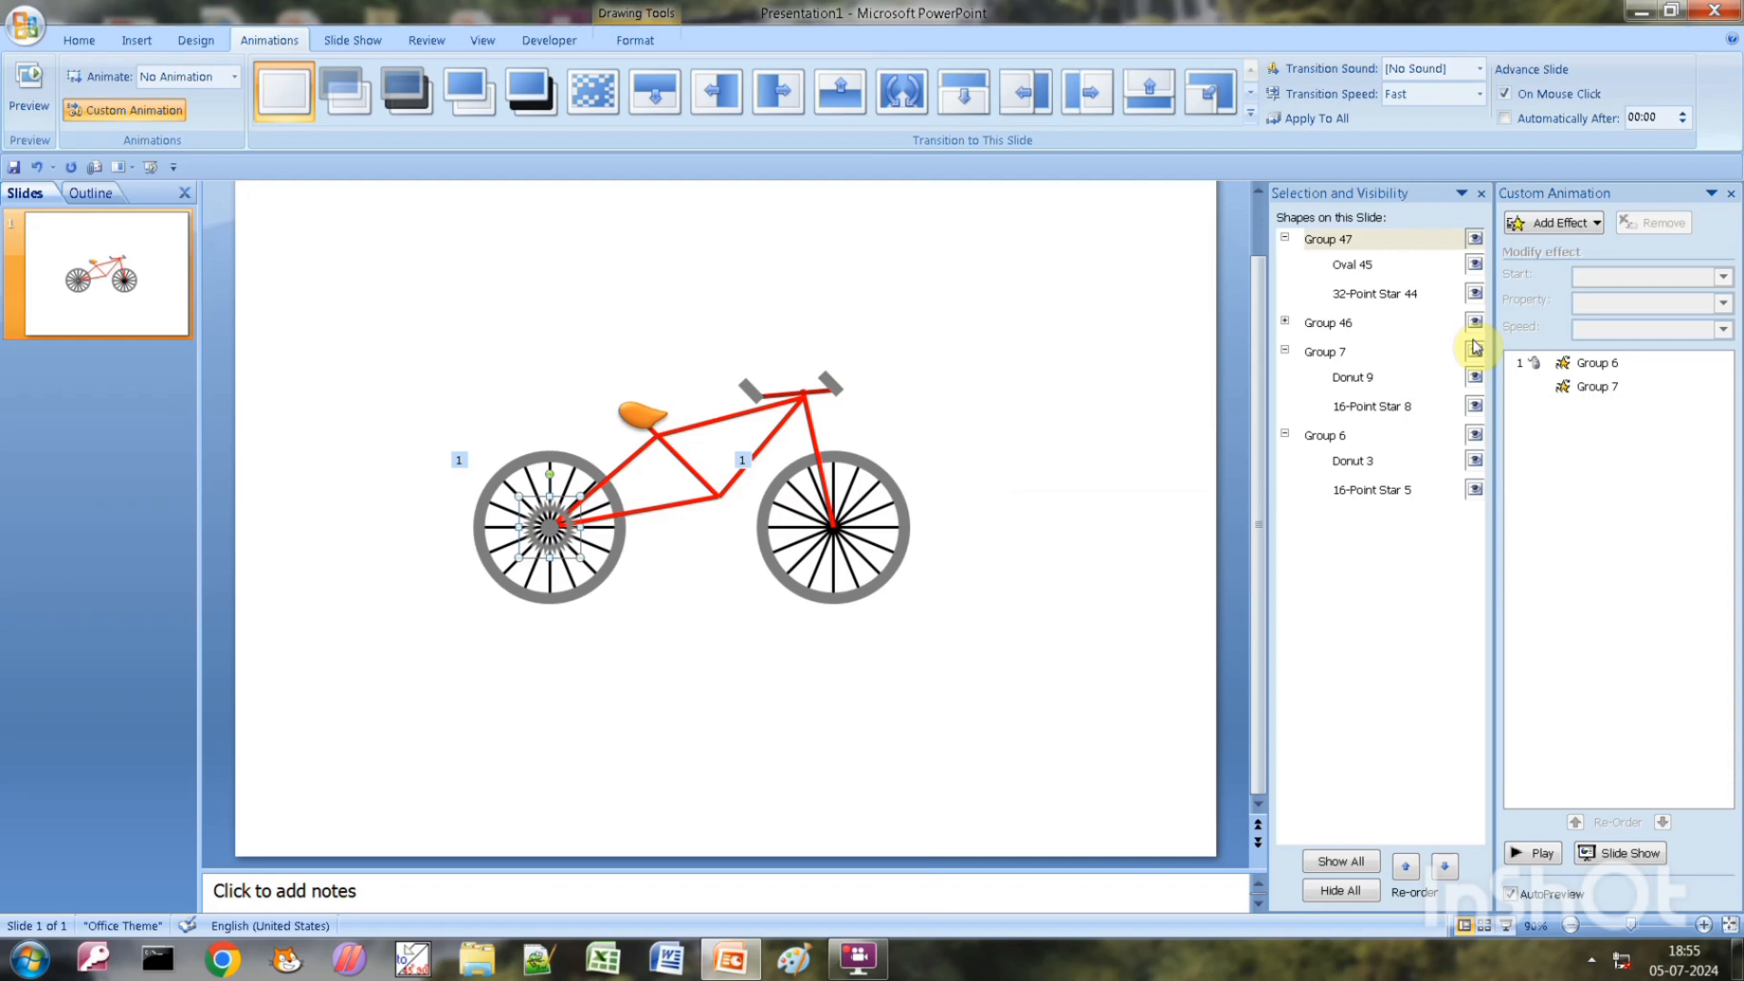
{"action": "left_click", "coordinate": [1578, 229]}
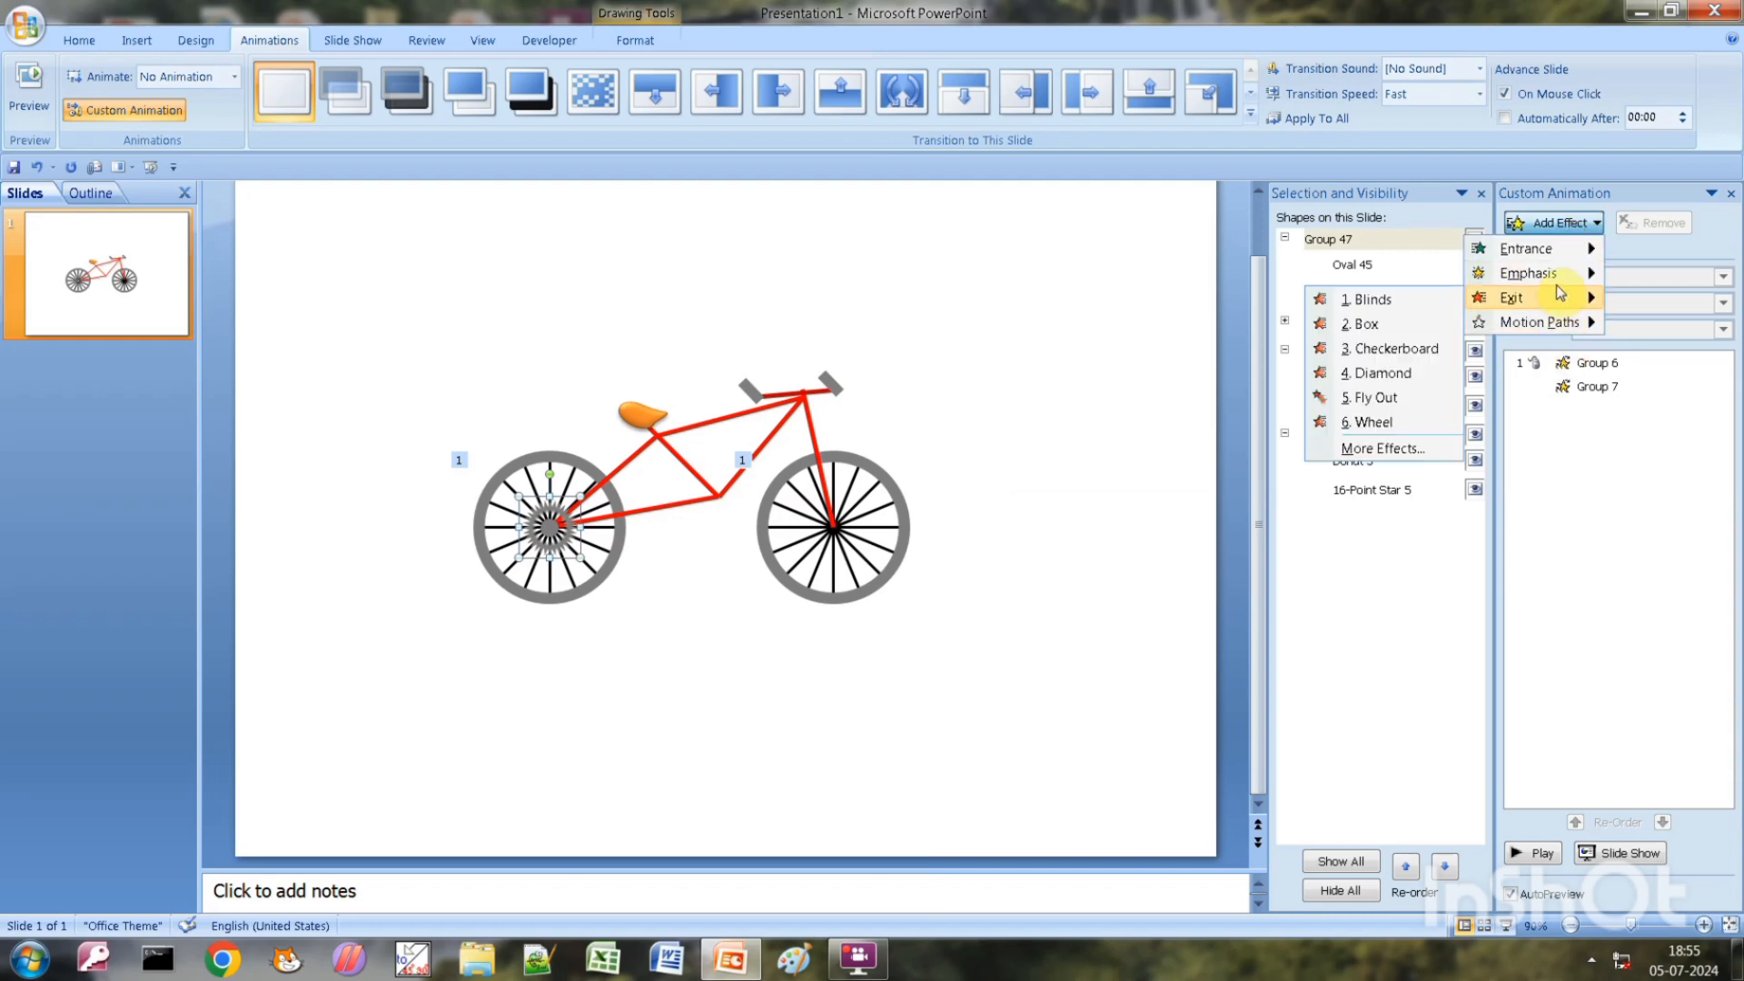
{"action": "mouse_move", "coordinate": [1544, 272]}
{"action": "left_click", "coordinate": [1380, 375]}
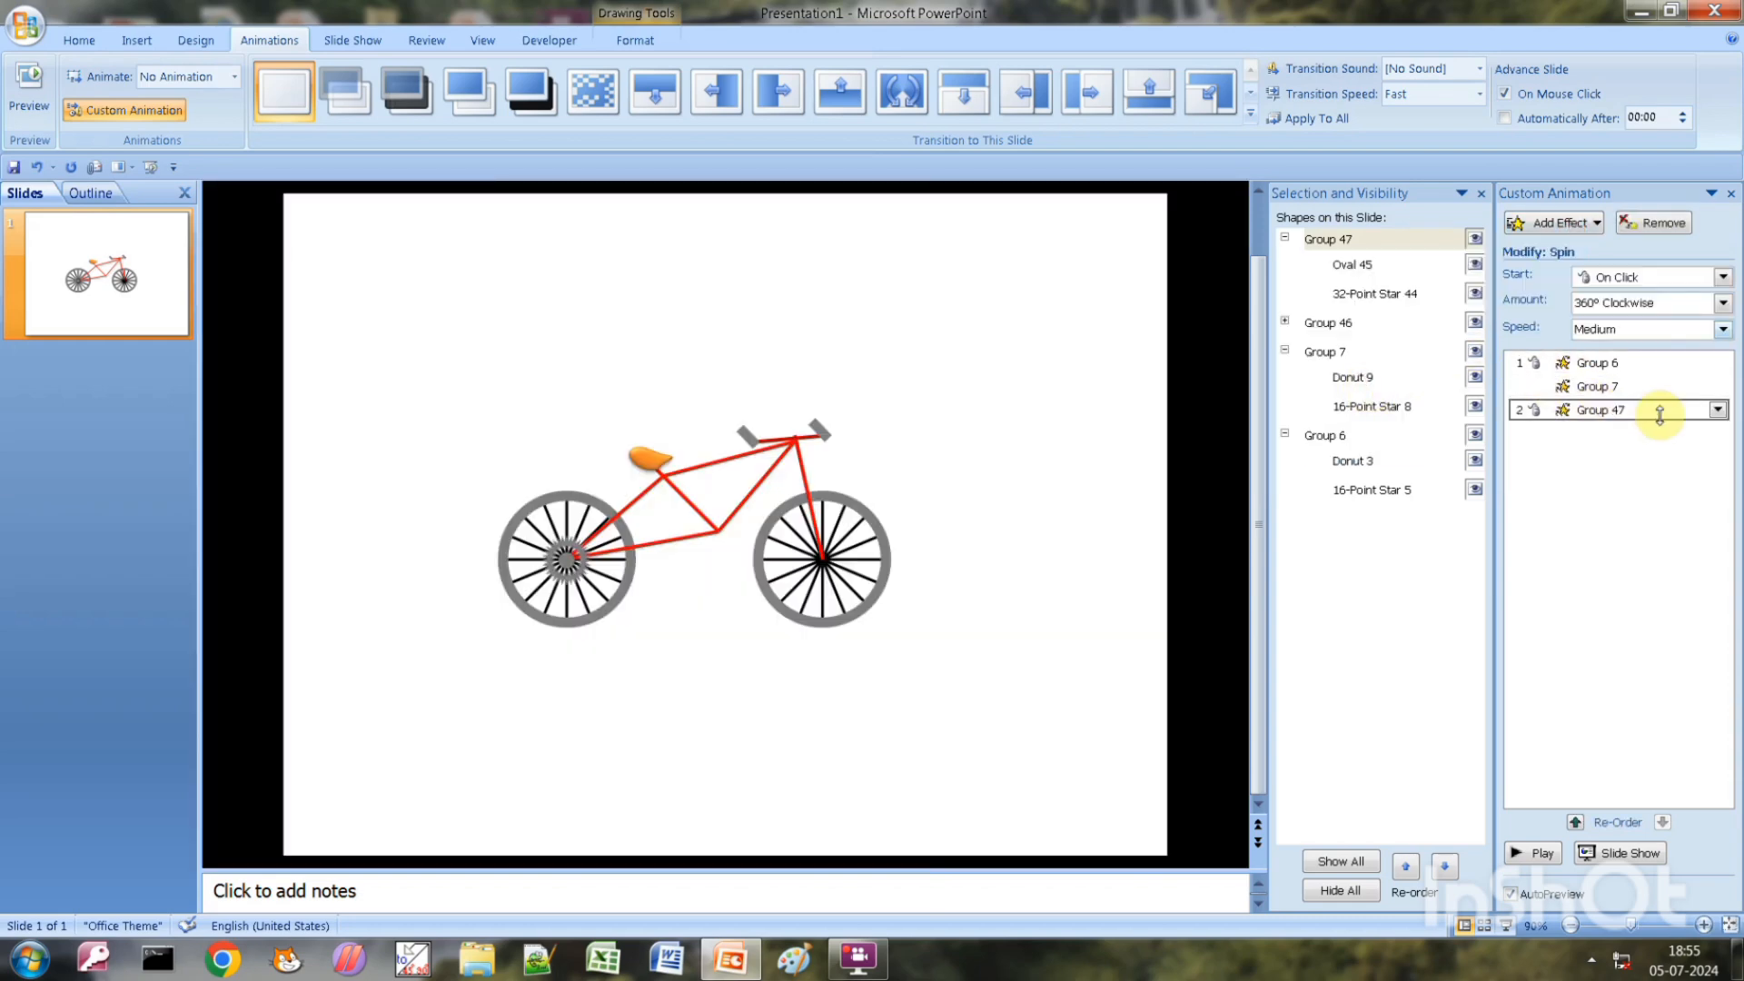
Set the gear's Spin to 3 seconds (Slow), repeating Until End of Slide and starting With Previous.
{"action": "left_click", "coordinate": [1718, 410]}
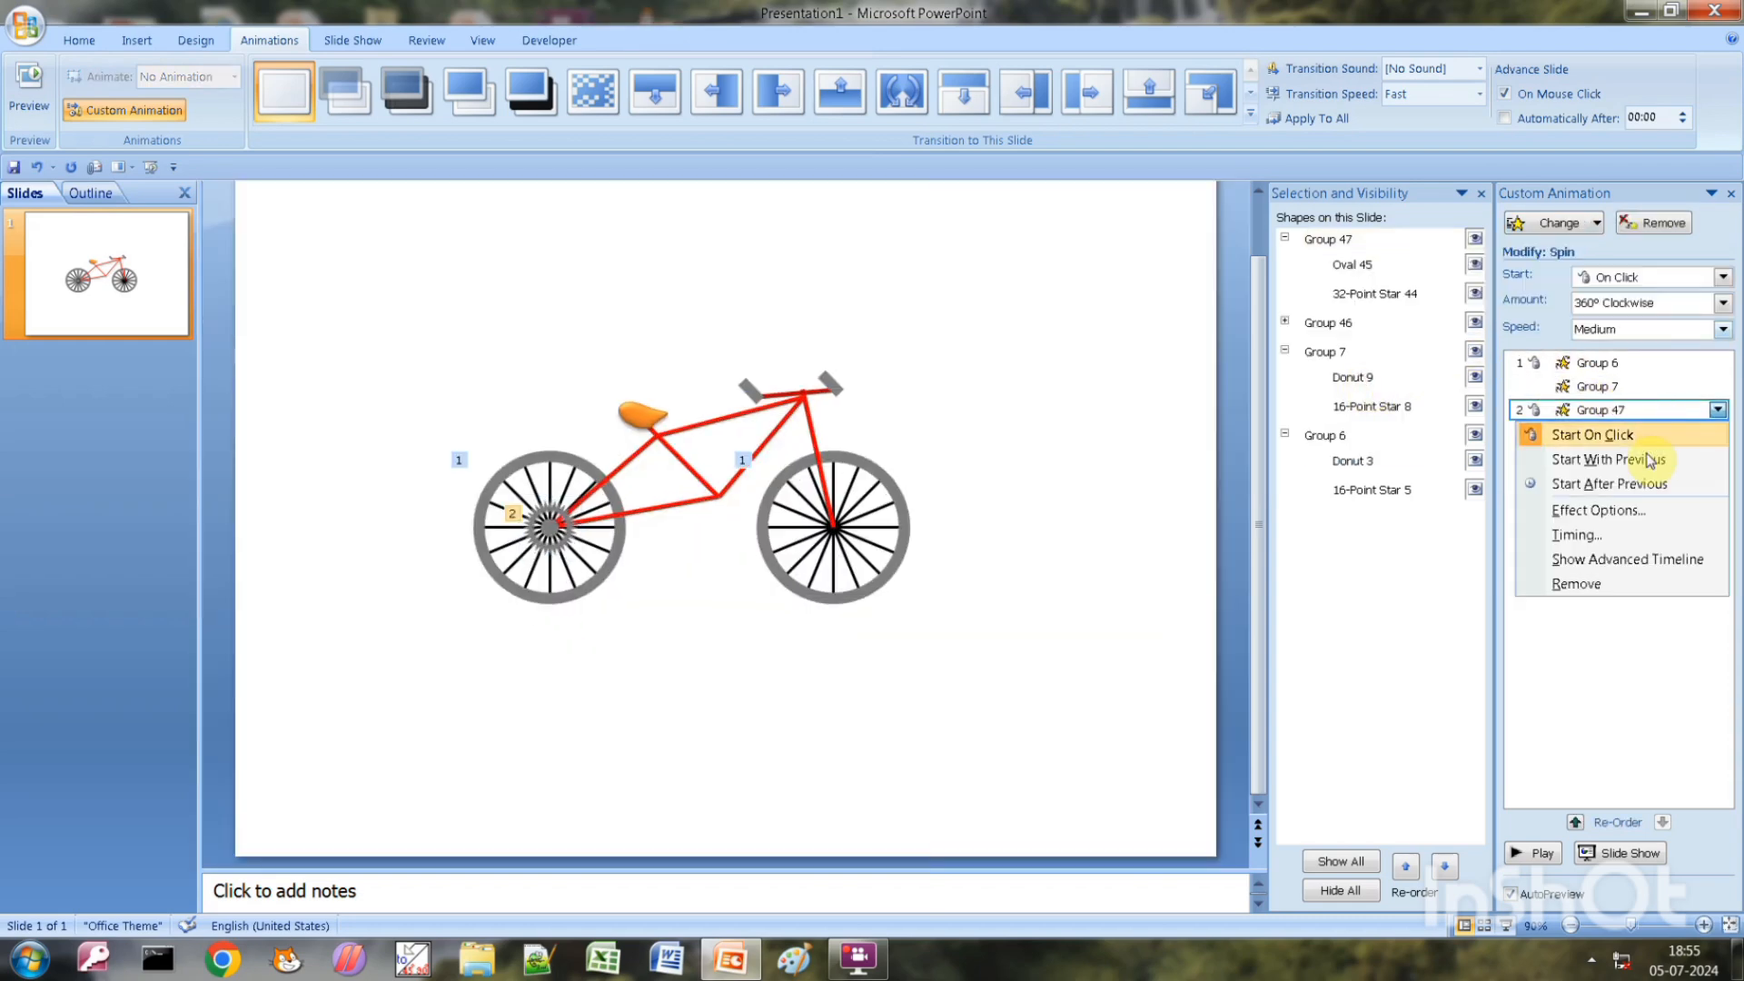
{"action": "left_click", "coordinate": [1627, 534]}
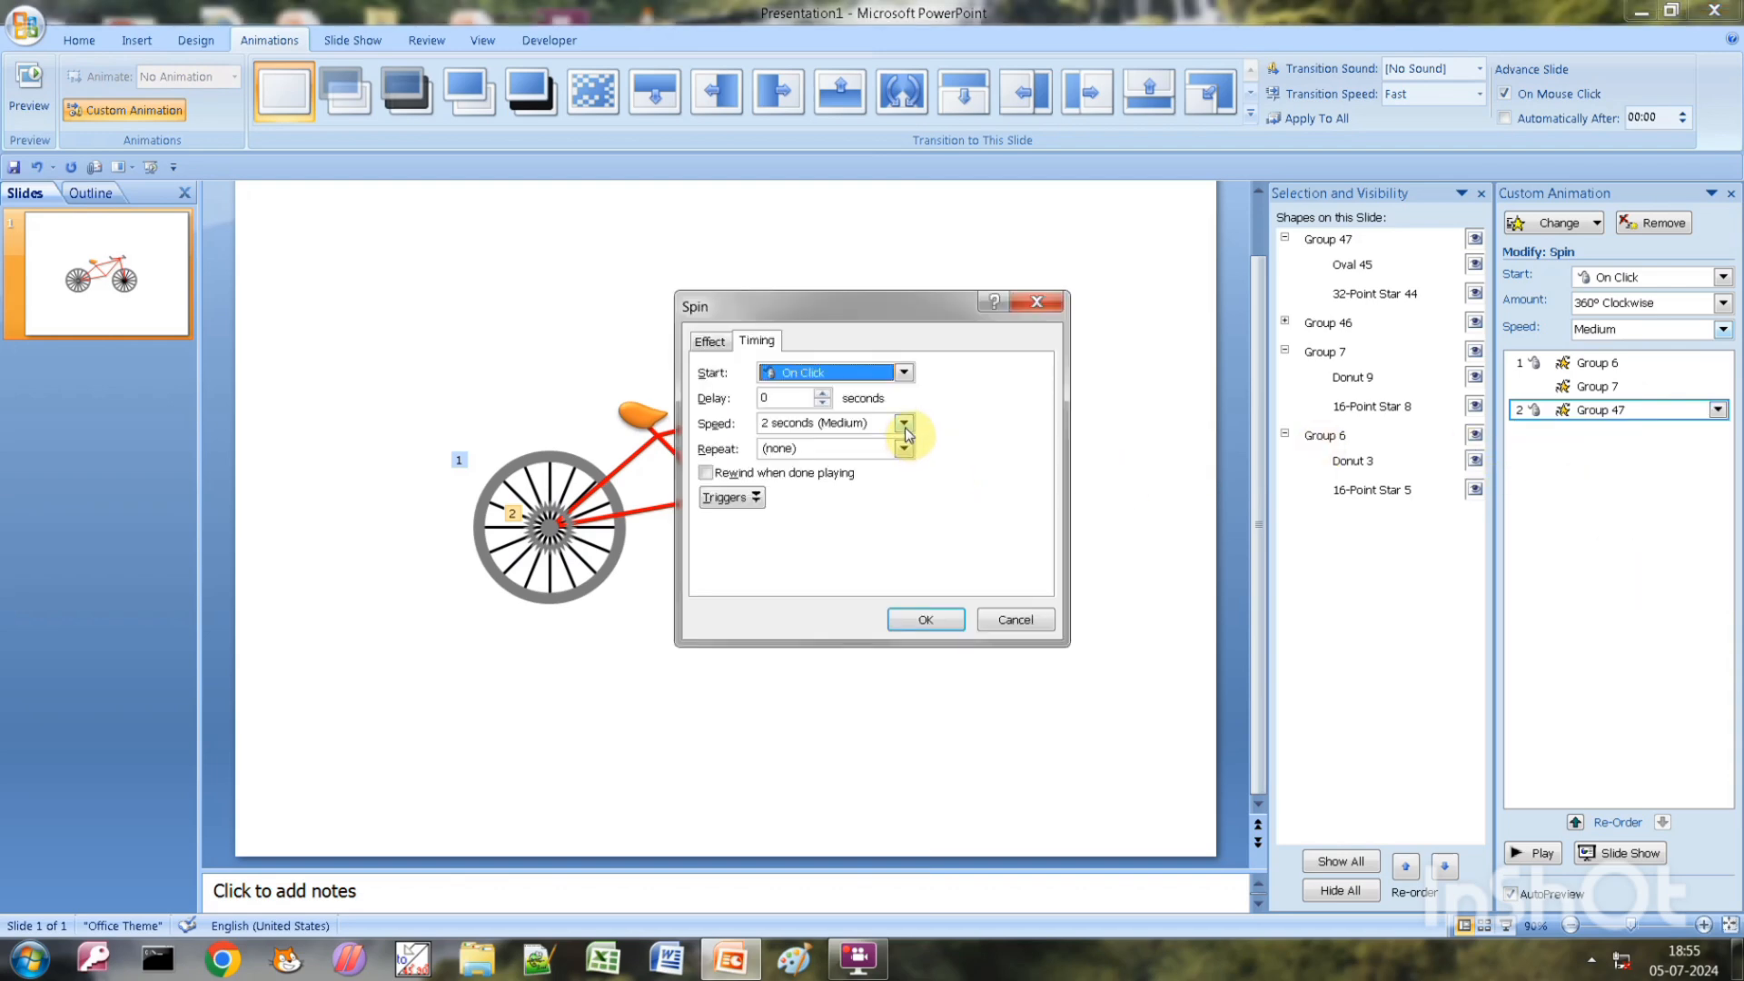
{"action": "left_click", "coordinate": [905, 423]}
{"action": "left_click", "coordinate": [880, 452]}
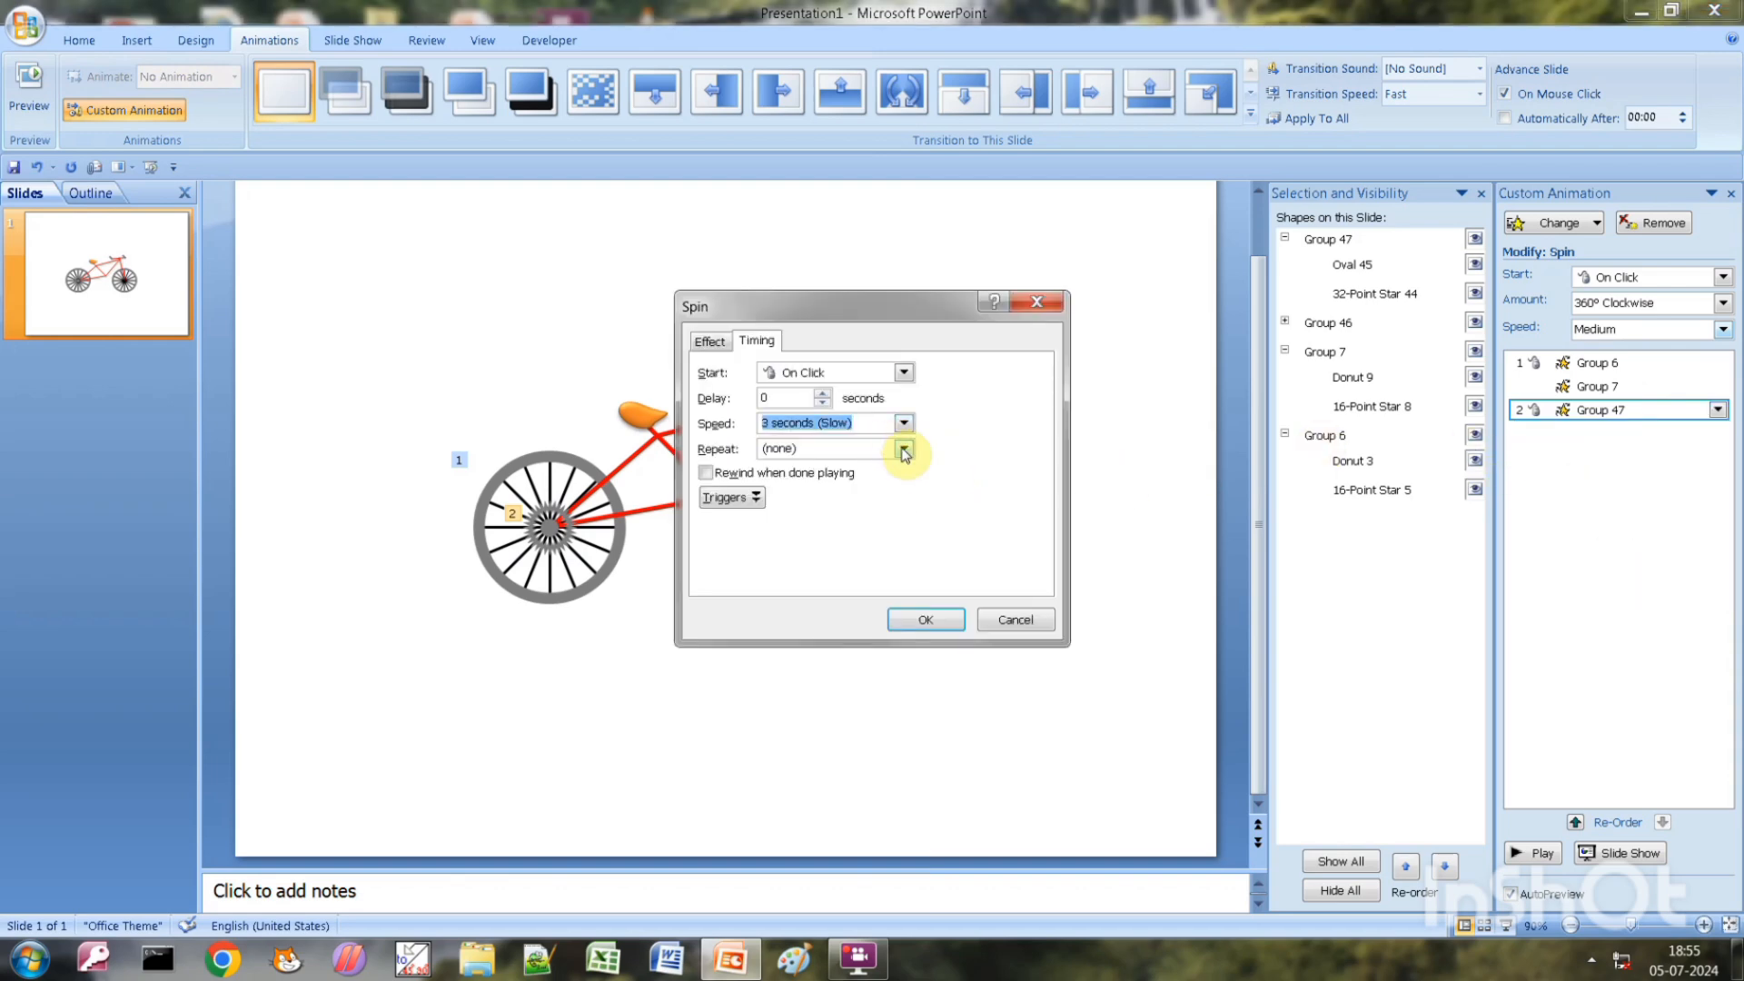
{"action": "left_click", "coordinate": [904, 449]}
{"action": "left_click", "coordinate": [875, 572]}
{"action": "left_click", "coordinate": [926, 619]}
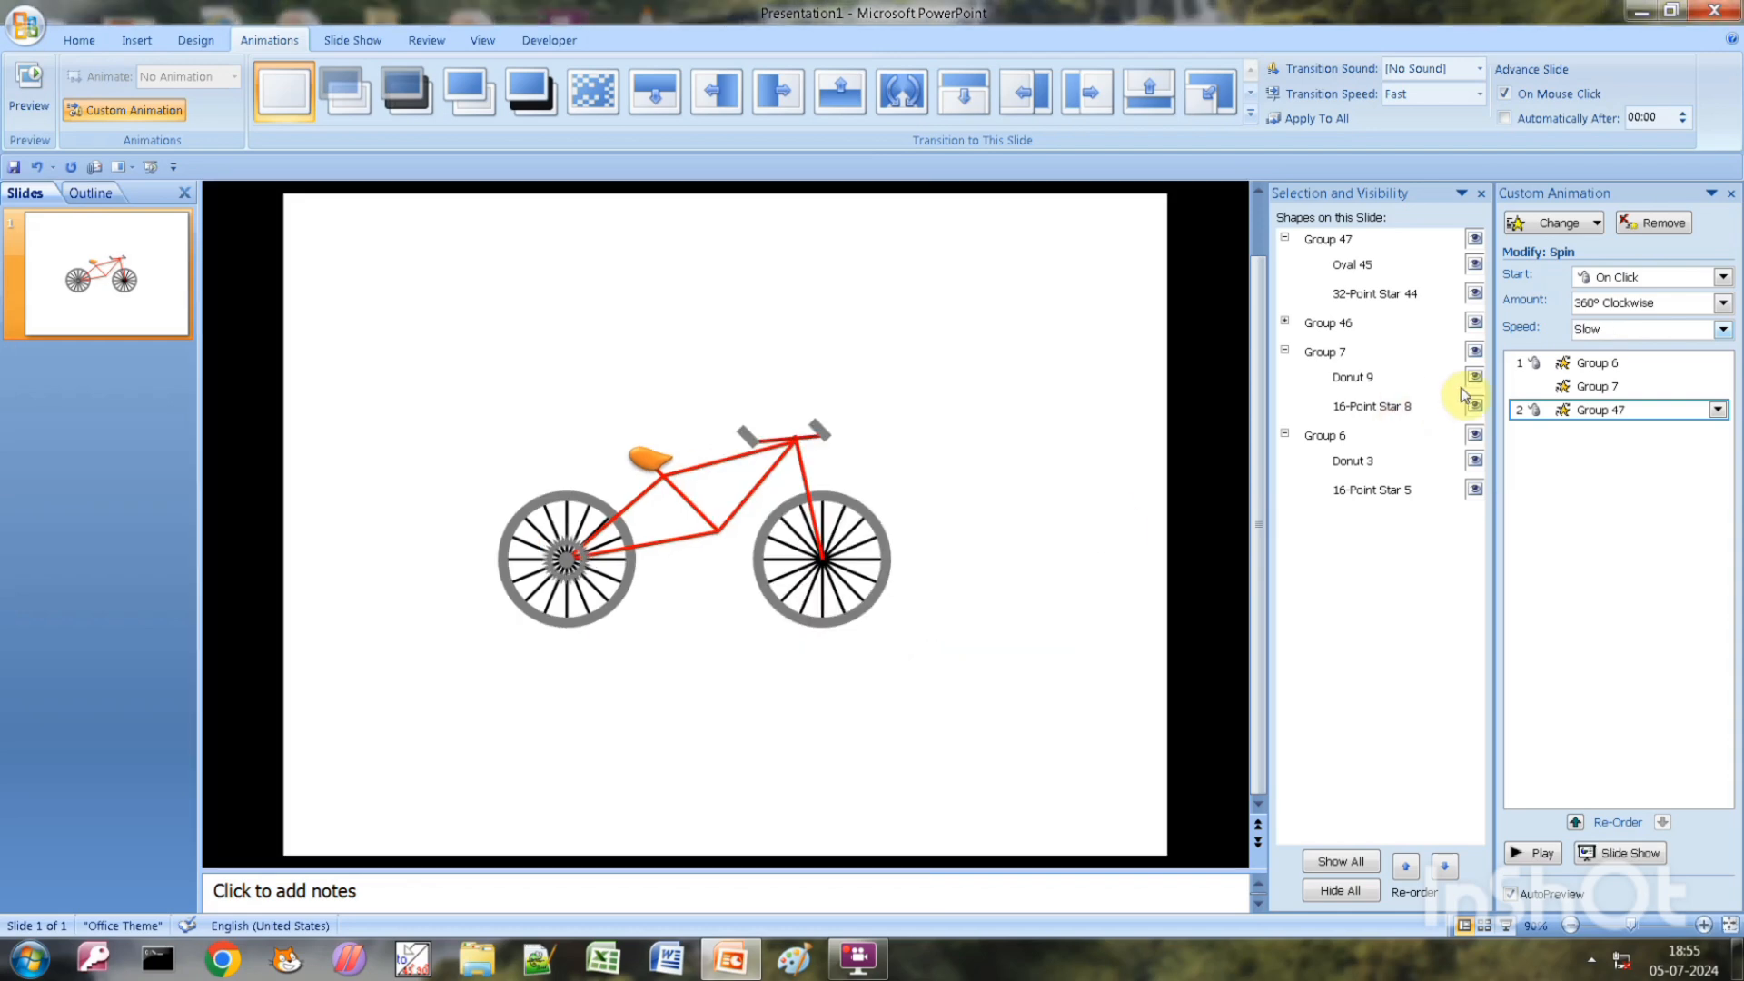
{"action": "right_click", "coordinate": [1514, 406]}
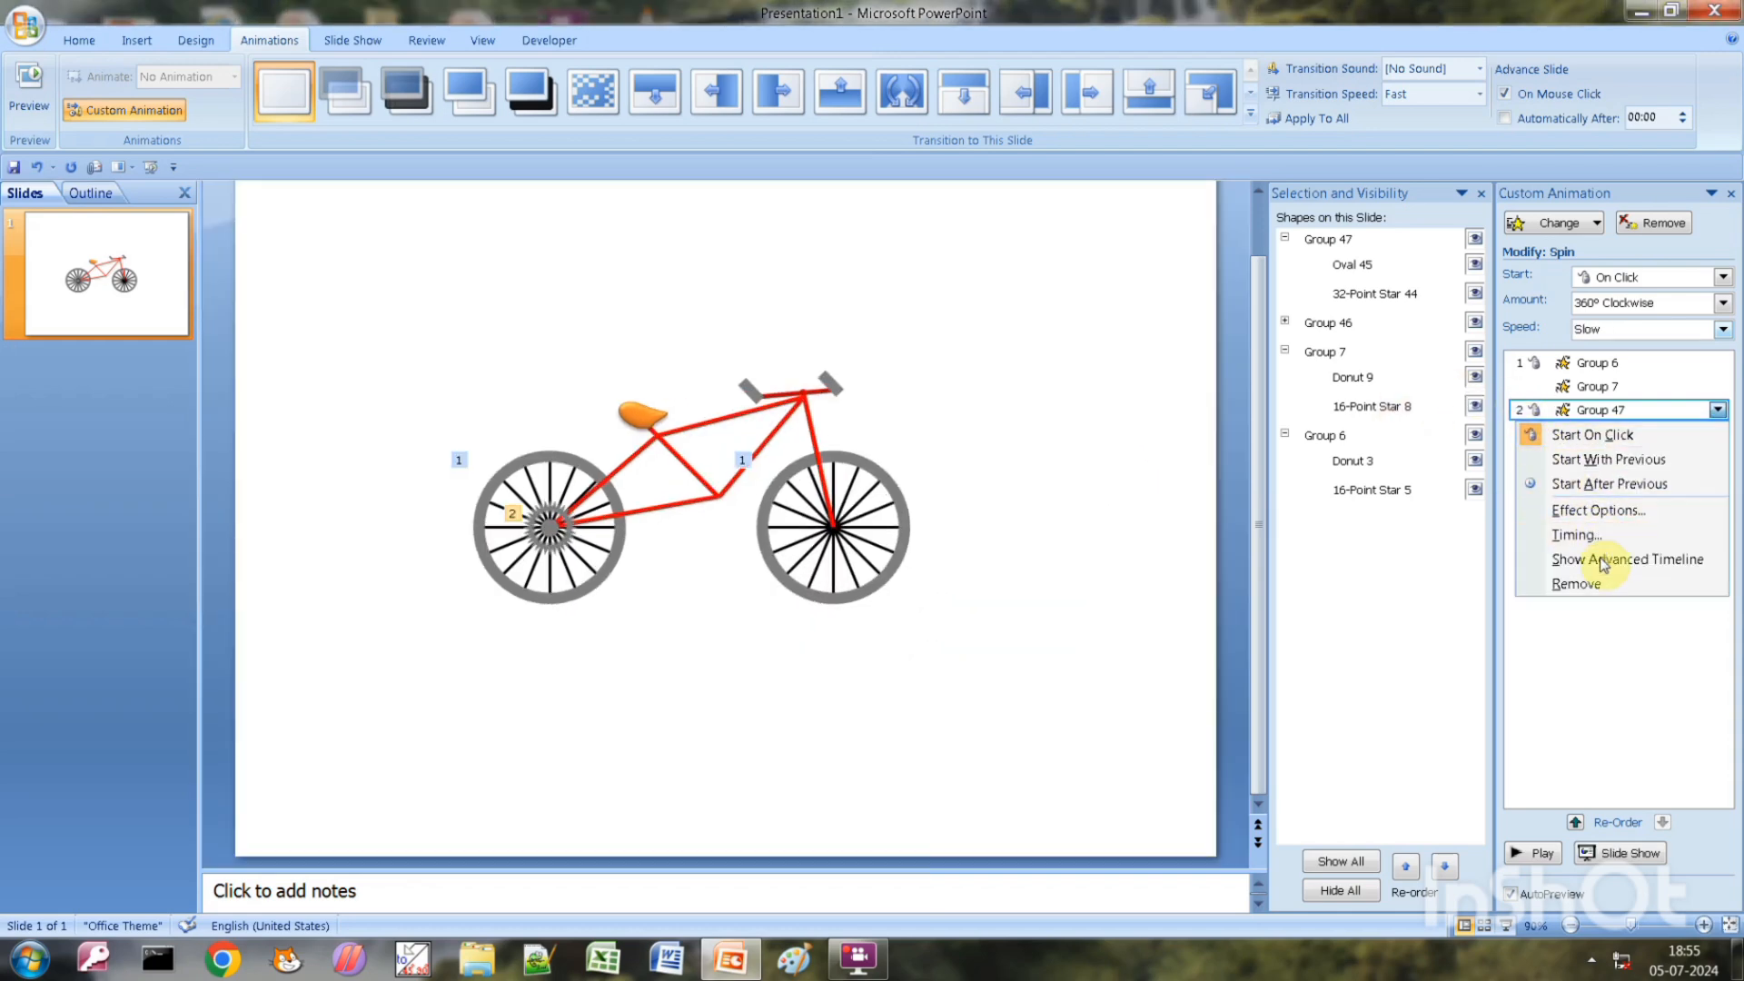
{"action": "left_click", "coordinate": [1607, 459]}
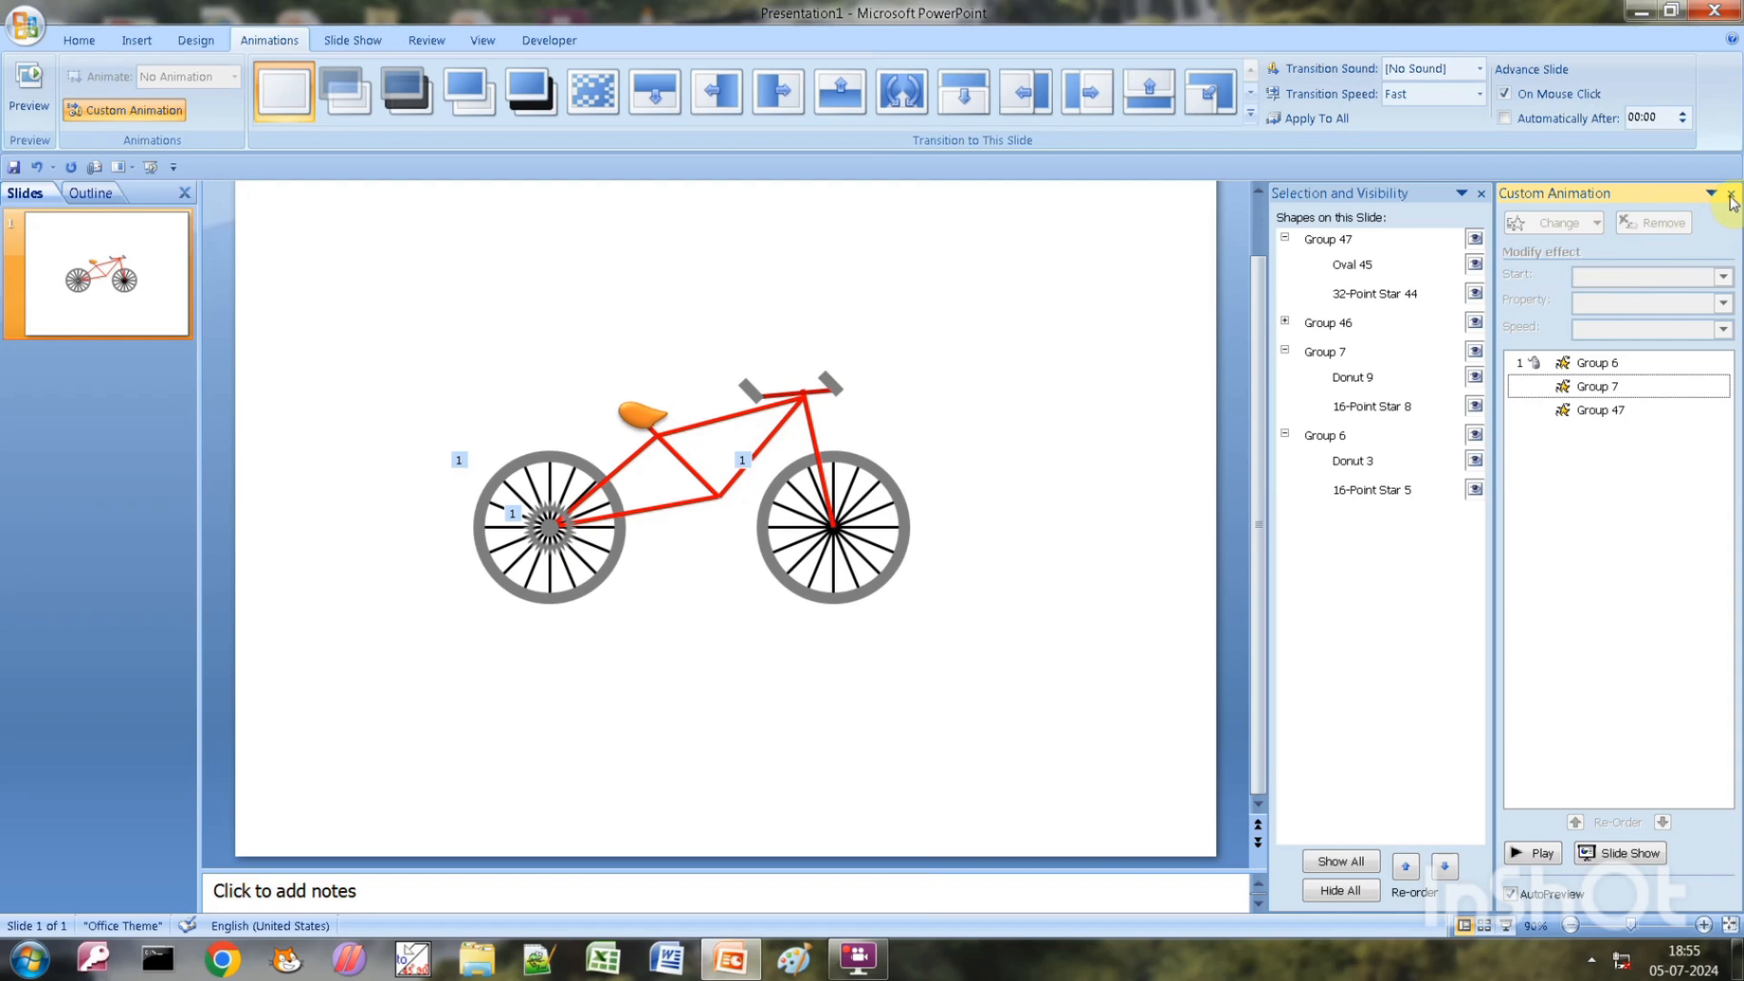
Draw a road rectangle about 25.4 cm wide and 5.36 cm high across the full bottom of the slide.
{"action": "left_click", "coordinate": [1477, 195]}
{"action": "left_click", "coordinate": [134, 41]}
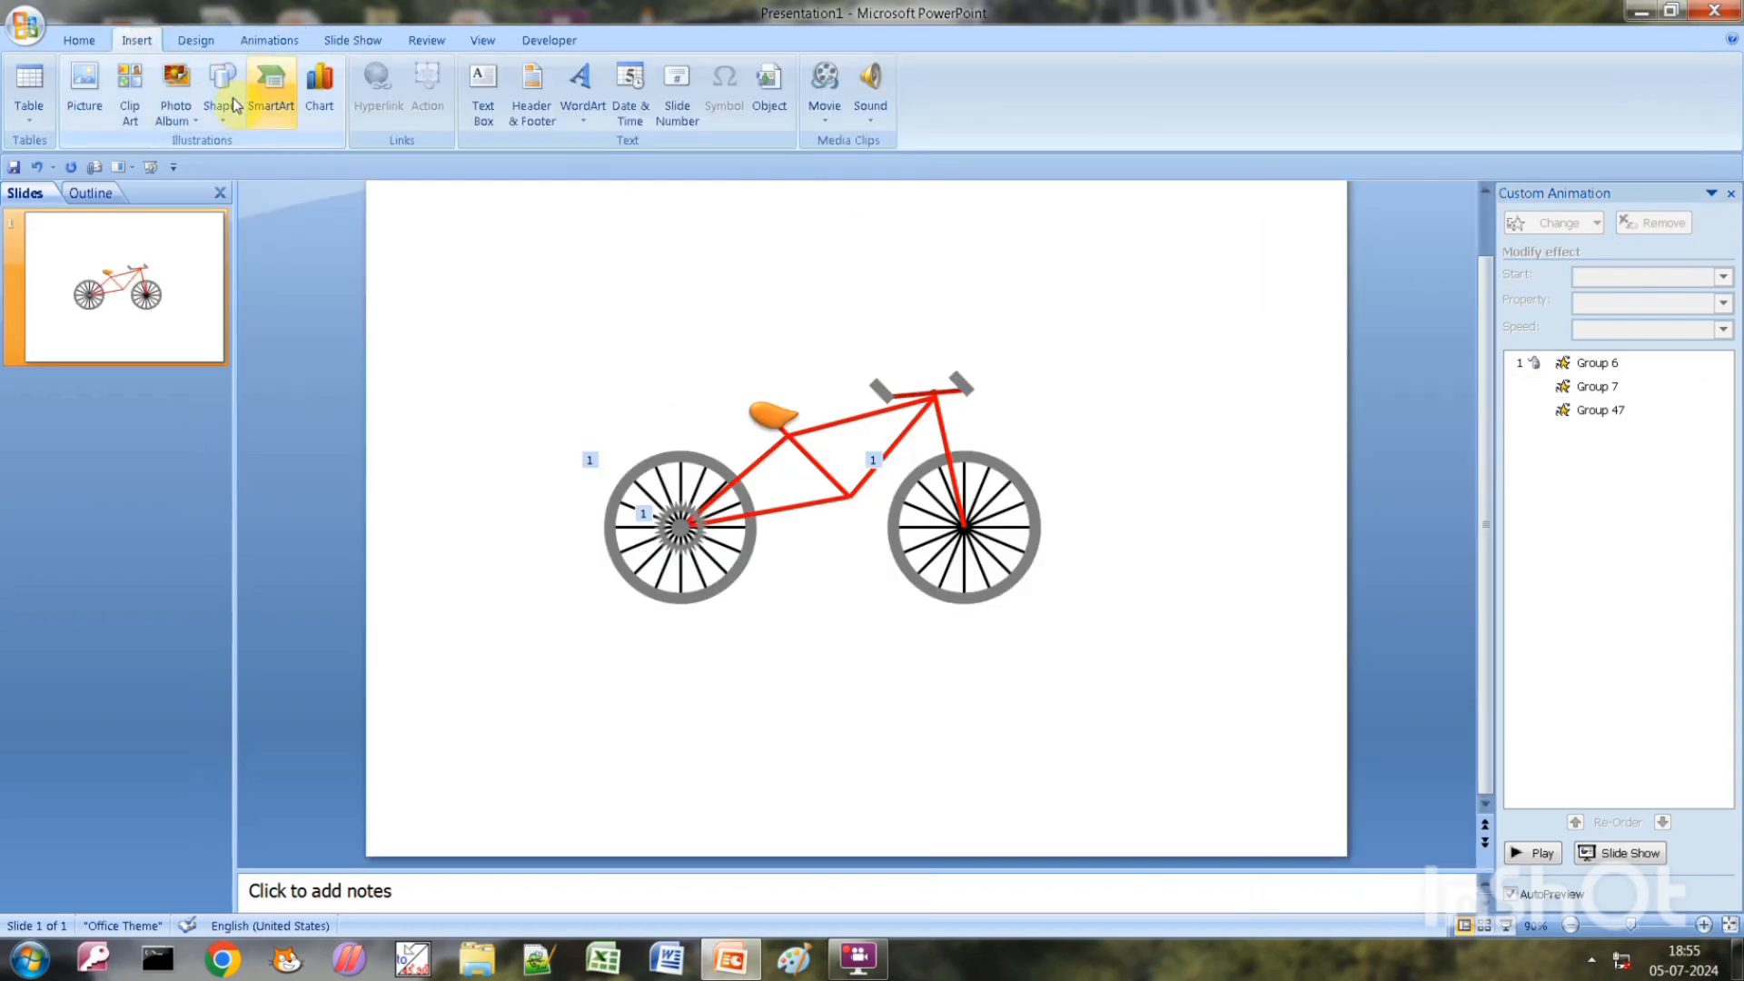
{"action": "left_click", "coordinate": [223, 91]}
{"action": "left_click", "coordinate": [360, 166]}
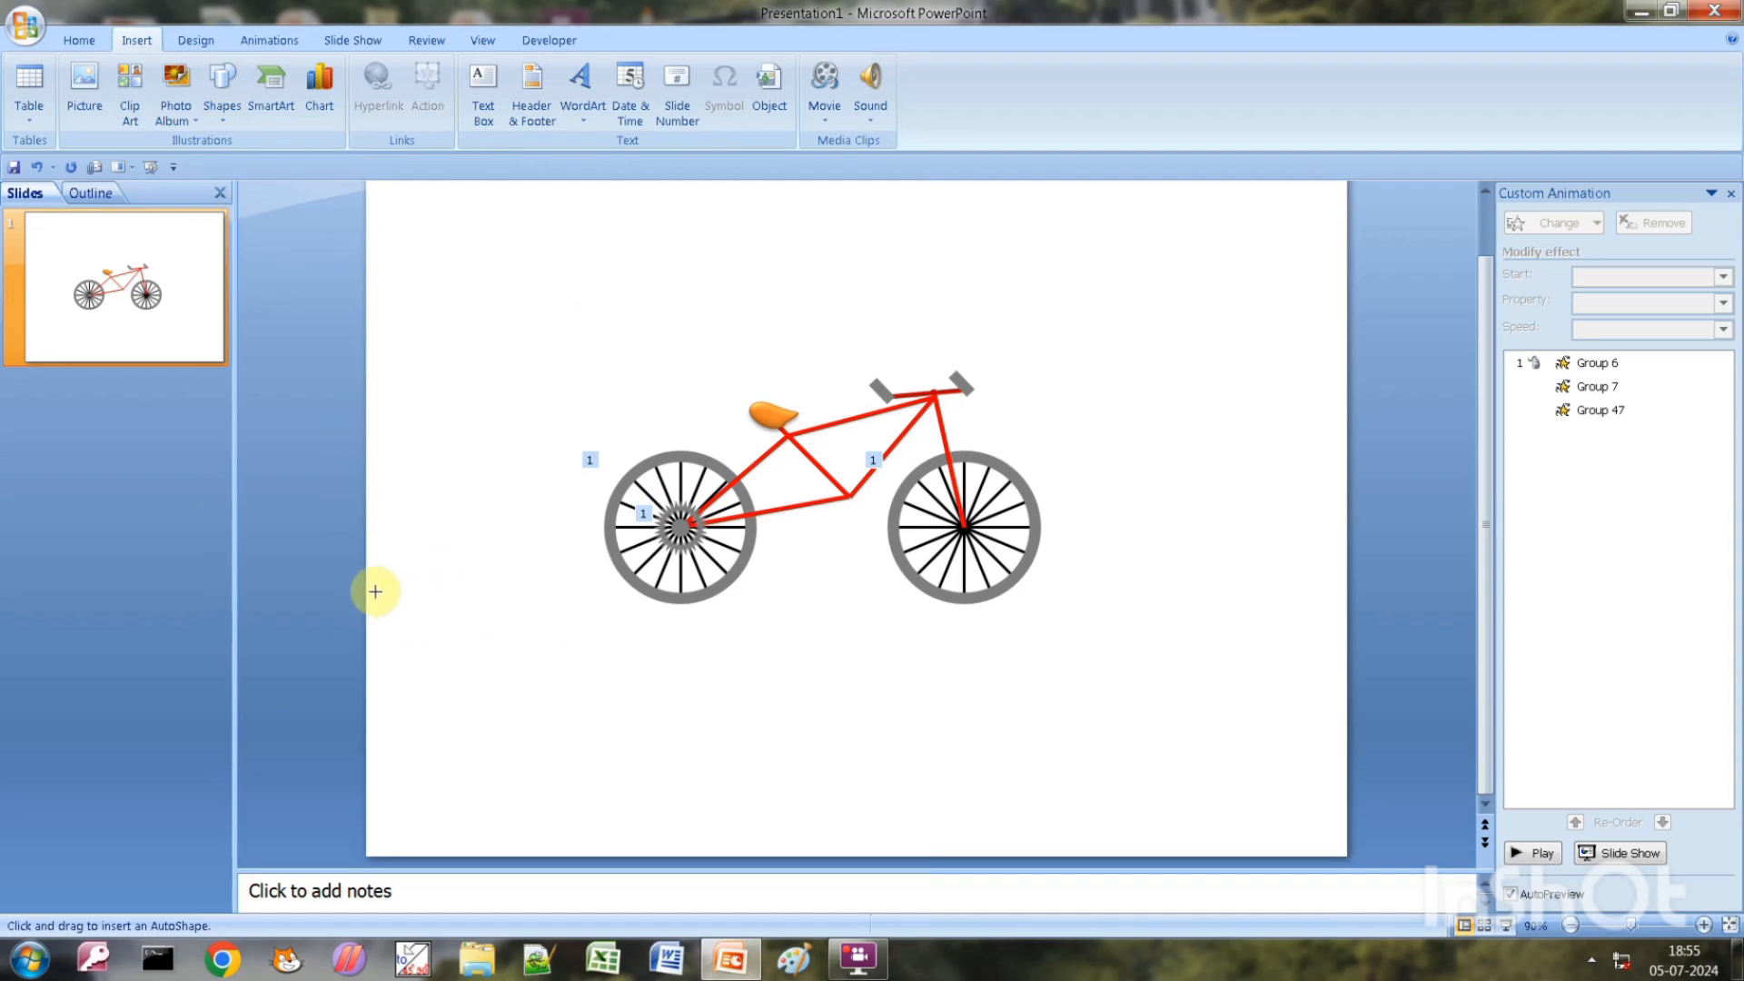
{"action": "mouse_move", "coordinate": [365, 601]}
{"action": "left_mouse_down"}
{"action": "mouse_move", "coordinate": [448, 642]}
{"action": "mouse_move", "coordinate": [1261, 744]}
{"action": "mouse_move", "coordinate": [1347, 856]}
{"action": "left_mouse_up"}
{"action": "left_click_drag", "start_coordinate": [854, 599], "coordinate": [861, 648]}
Select all parts of the bicycle and nudge them down together until the wheels rest on the road rectangle.
{"action": "left_click_drag", "start_coordinate": [549, 316], "coordinate": [1134, 643]}
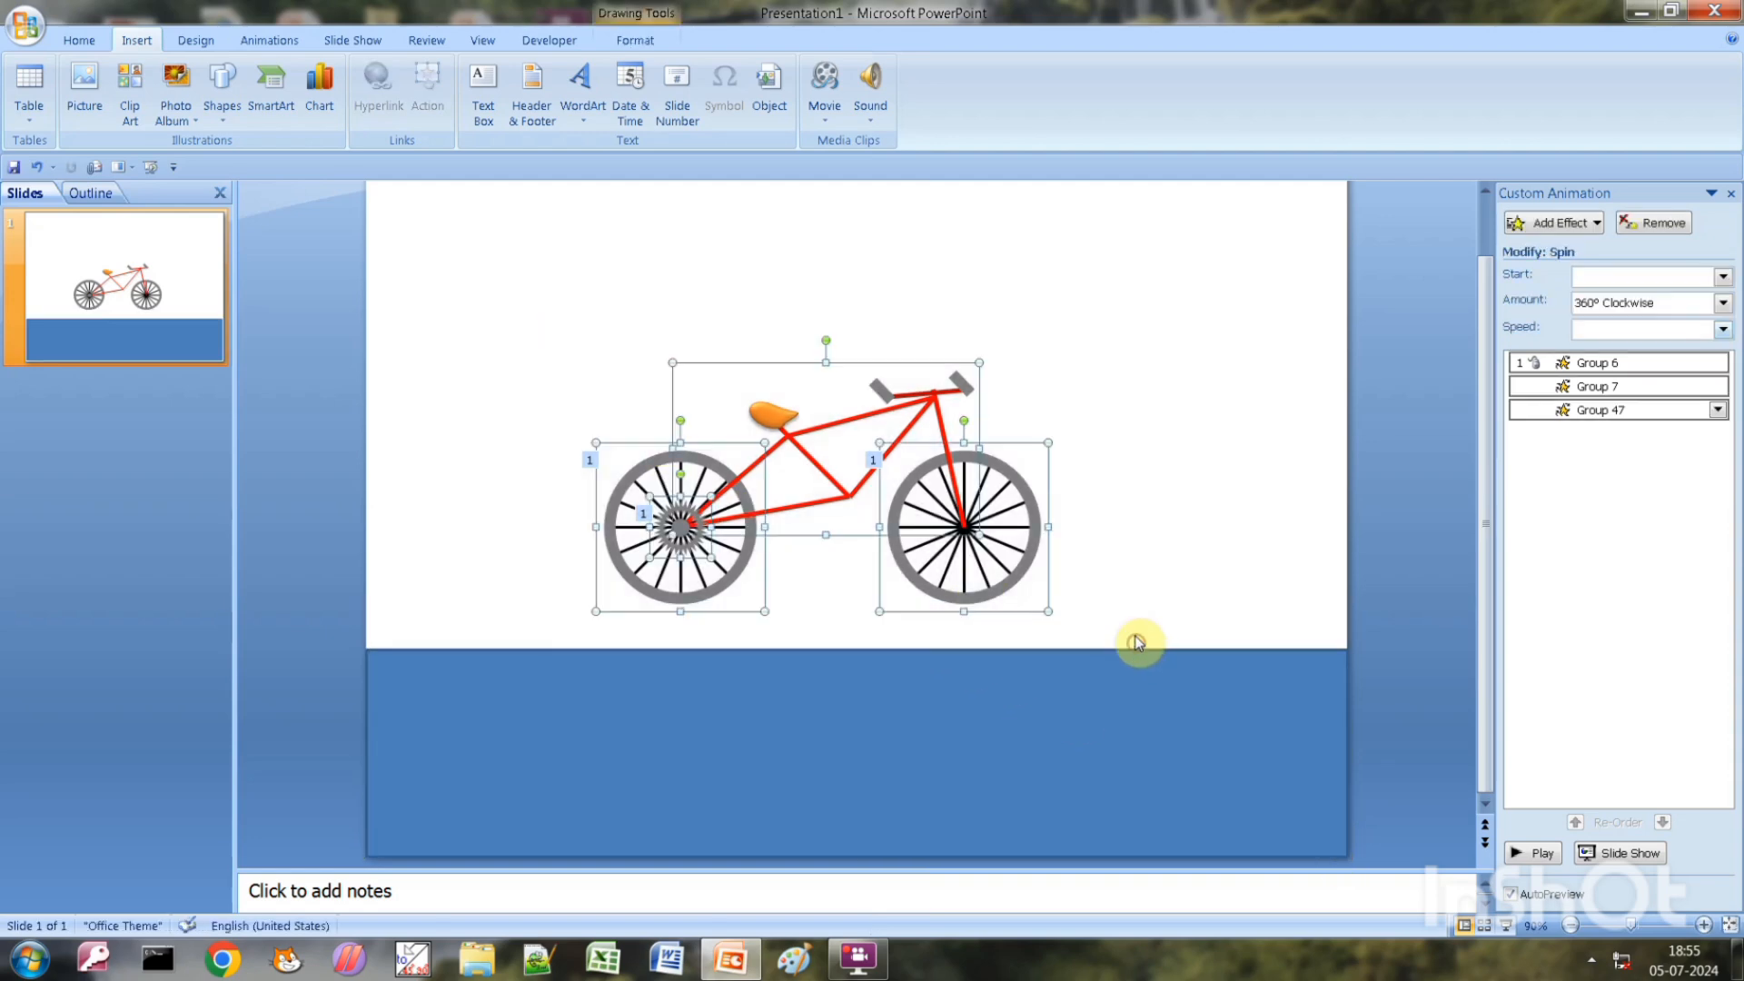
{"action": "key", "text": "Down"}
{"action": "key", "text": "Down"}
{"action": "key", "text": "Down"}
{"action": "key", "text": "Down"}
{"action": "key", "text": "Down"}
{"action": "key", "text": "Down"}
{"action": "key", "text": "Down"}
{"action": "key", "text": "Down"}
{"action": "key", "text": "Up"}
{"action": "key", "text": "Up"}
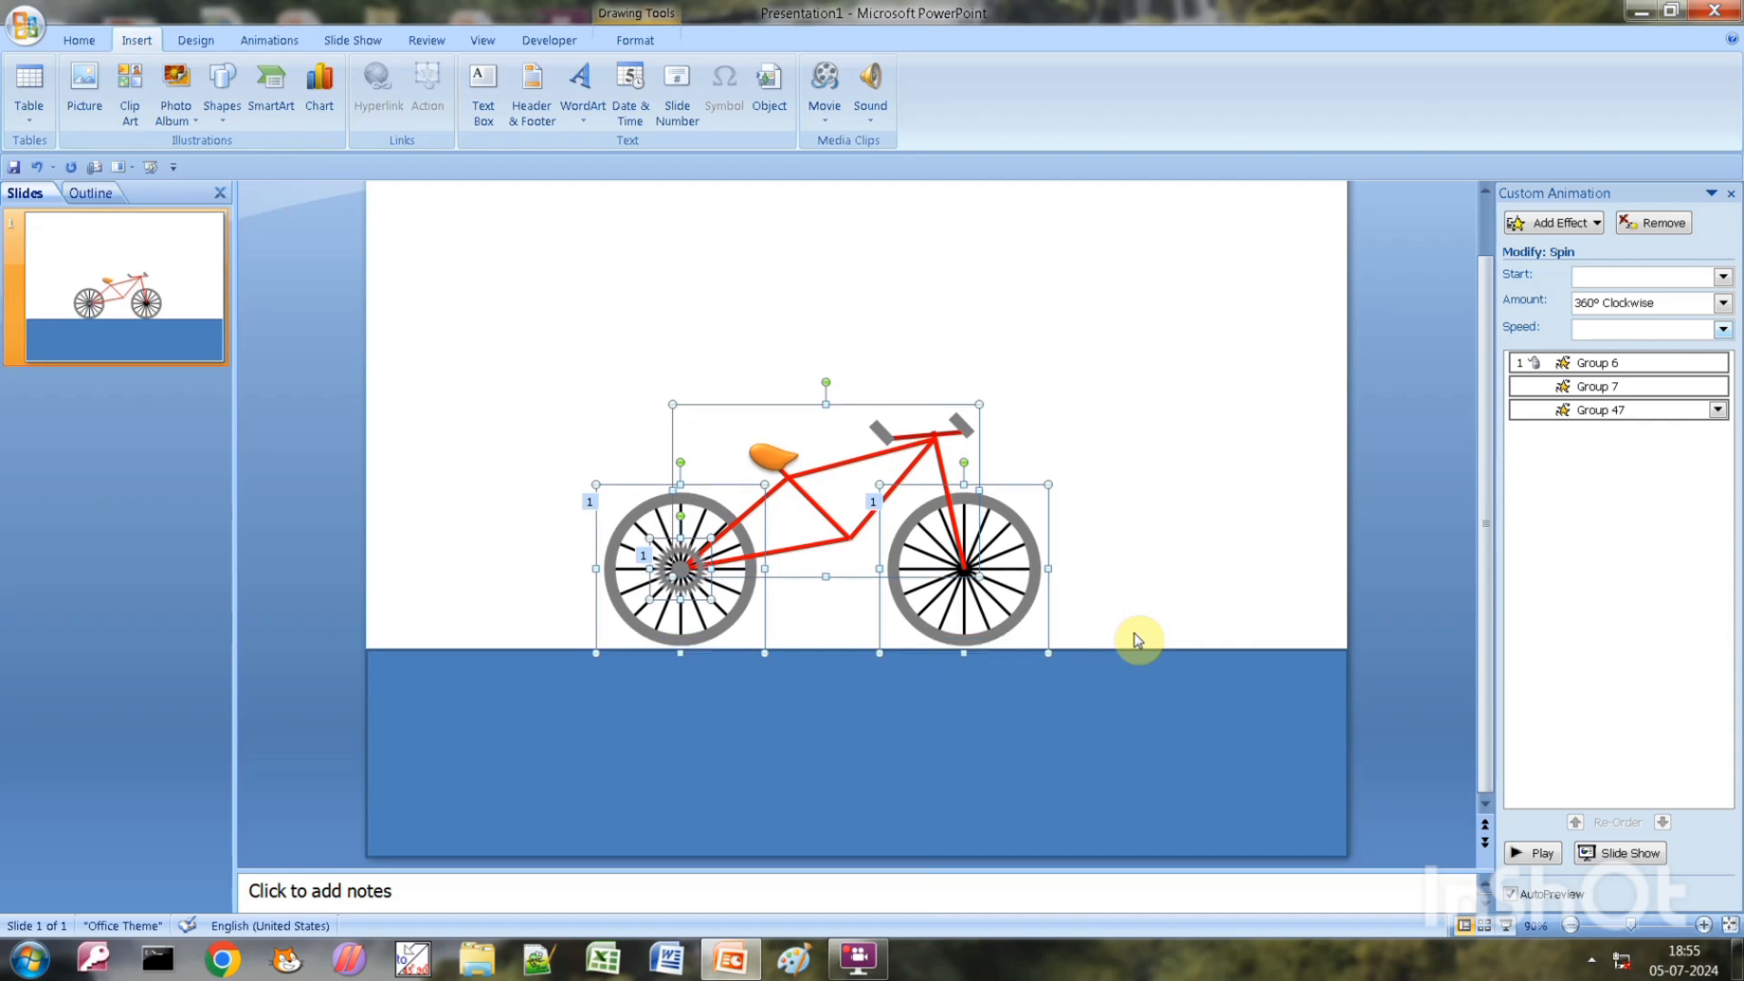
{"action": "key", "text": "Down"}
Give the road rectangle a black fill and a black outline.
{"action": "left_click", "coordinate": [759, 747]}
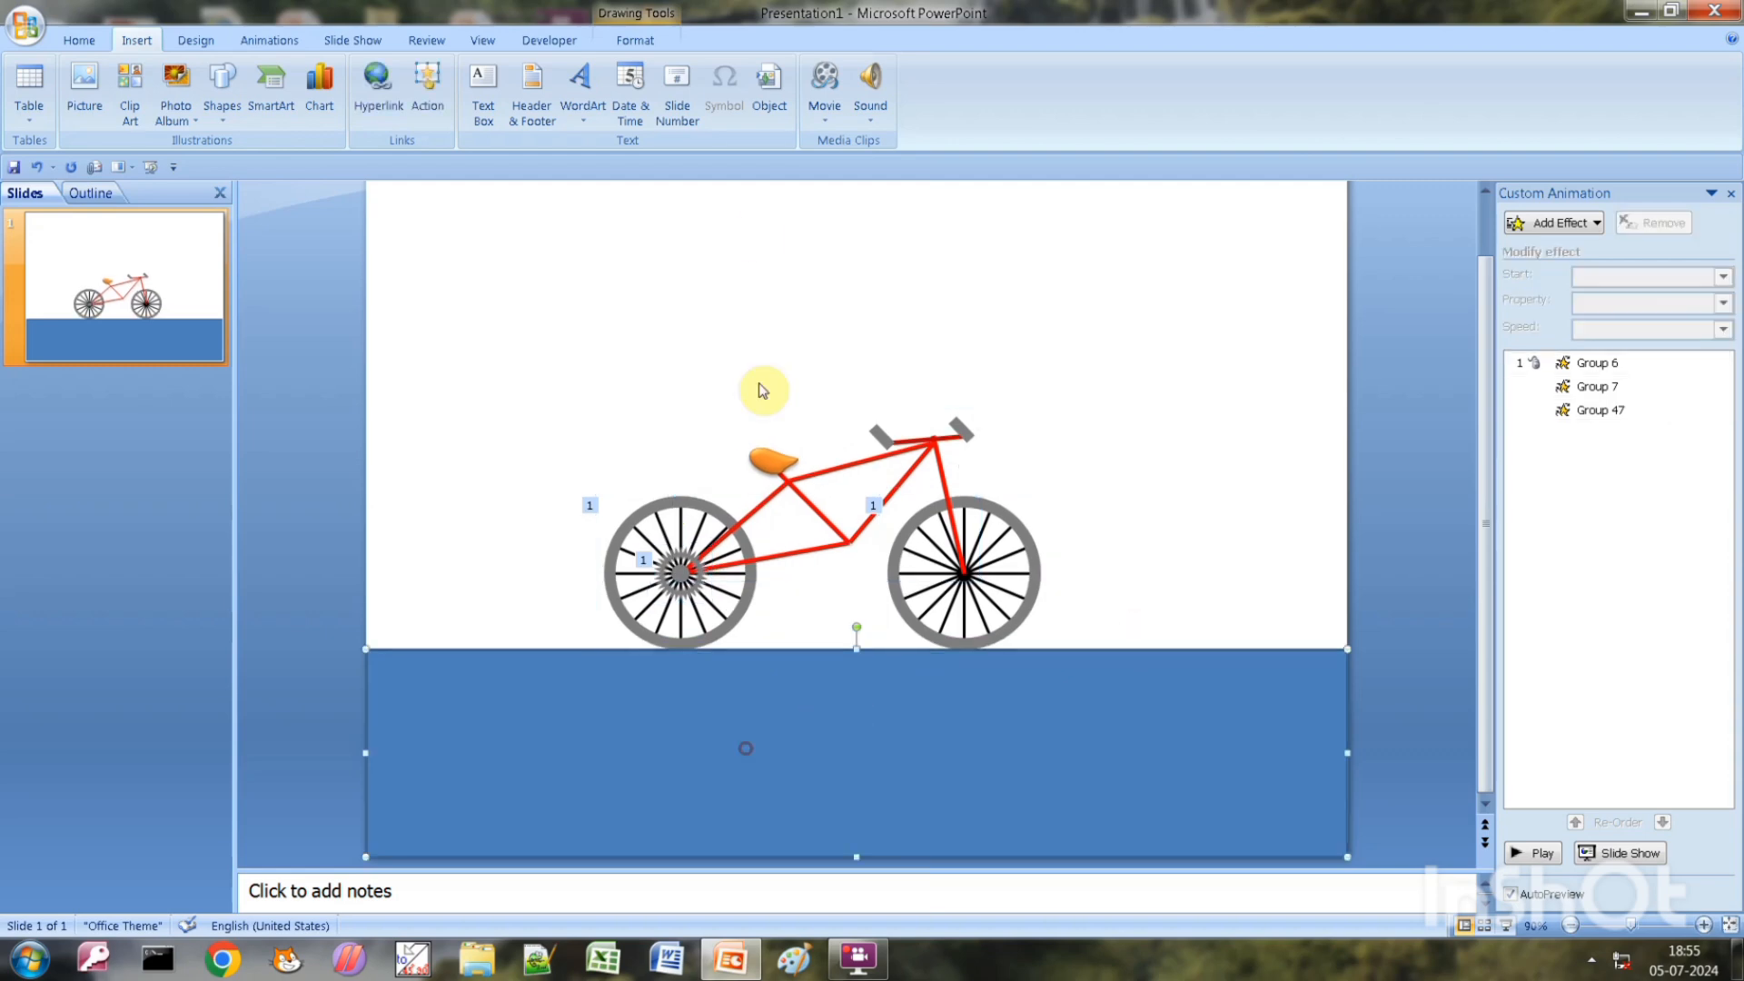
{"action": "left_click", "coordinate": [670, 45]}
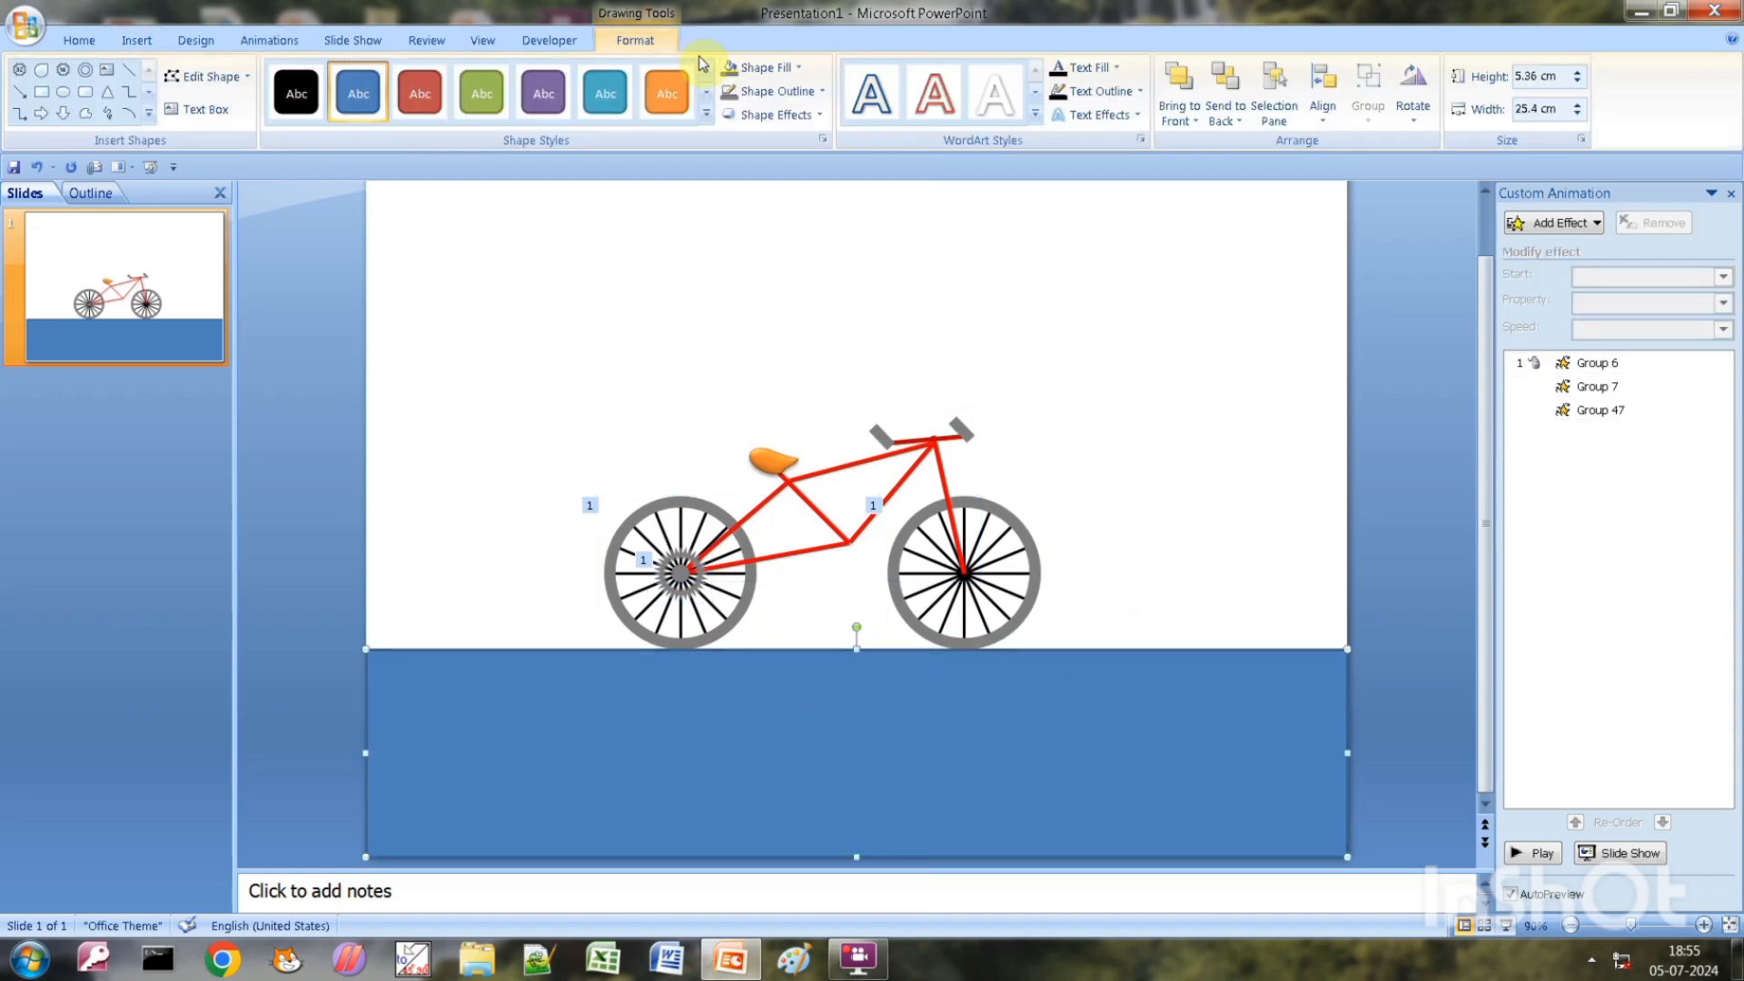
{"action": "left_click", "coordinate": [759, 69]}
{"action": "left_click", "coordinate": [746, 134]}
{"action": "left_click", "coordinate": [776, 91]}
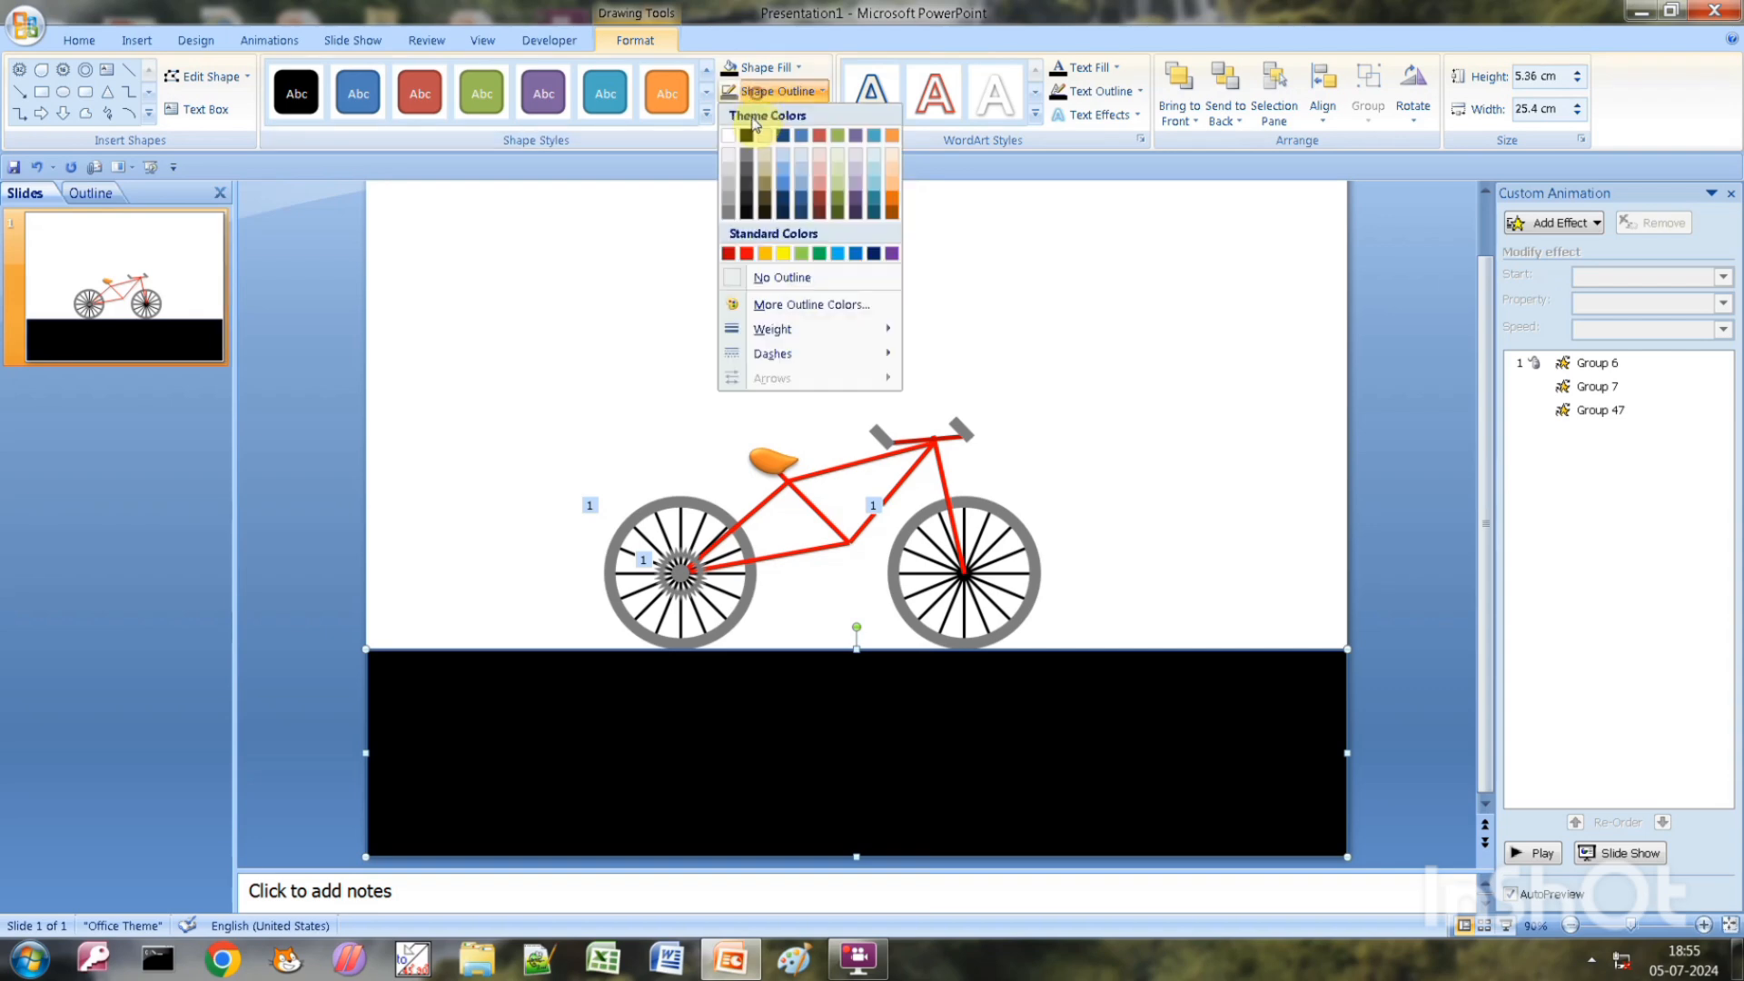
{"action": "left_click", "coordinate": [747, 136]}
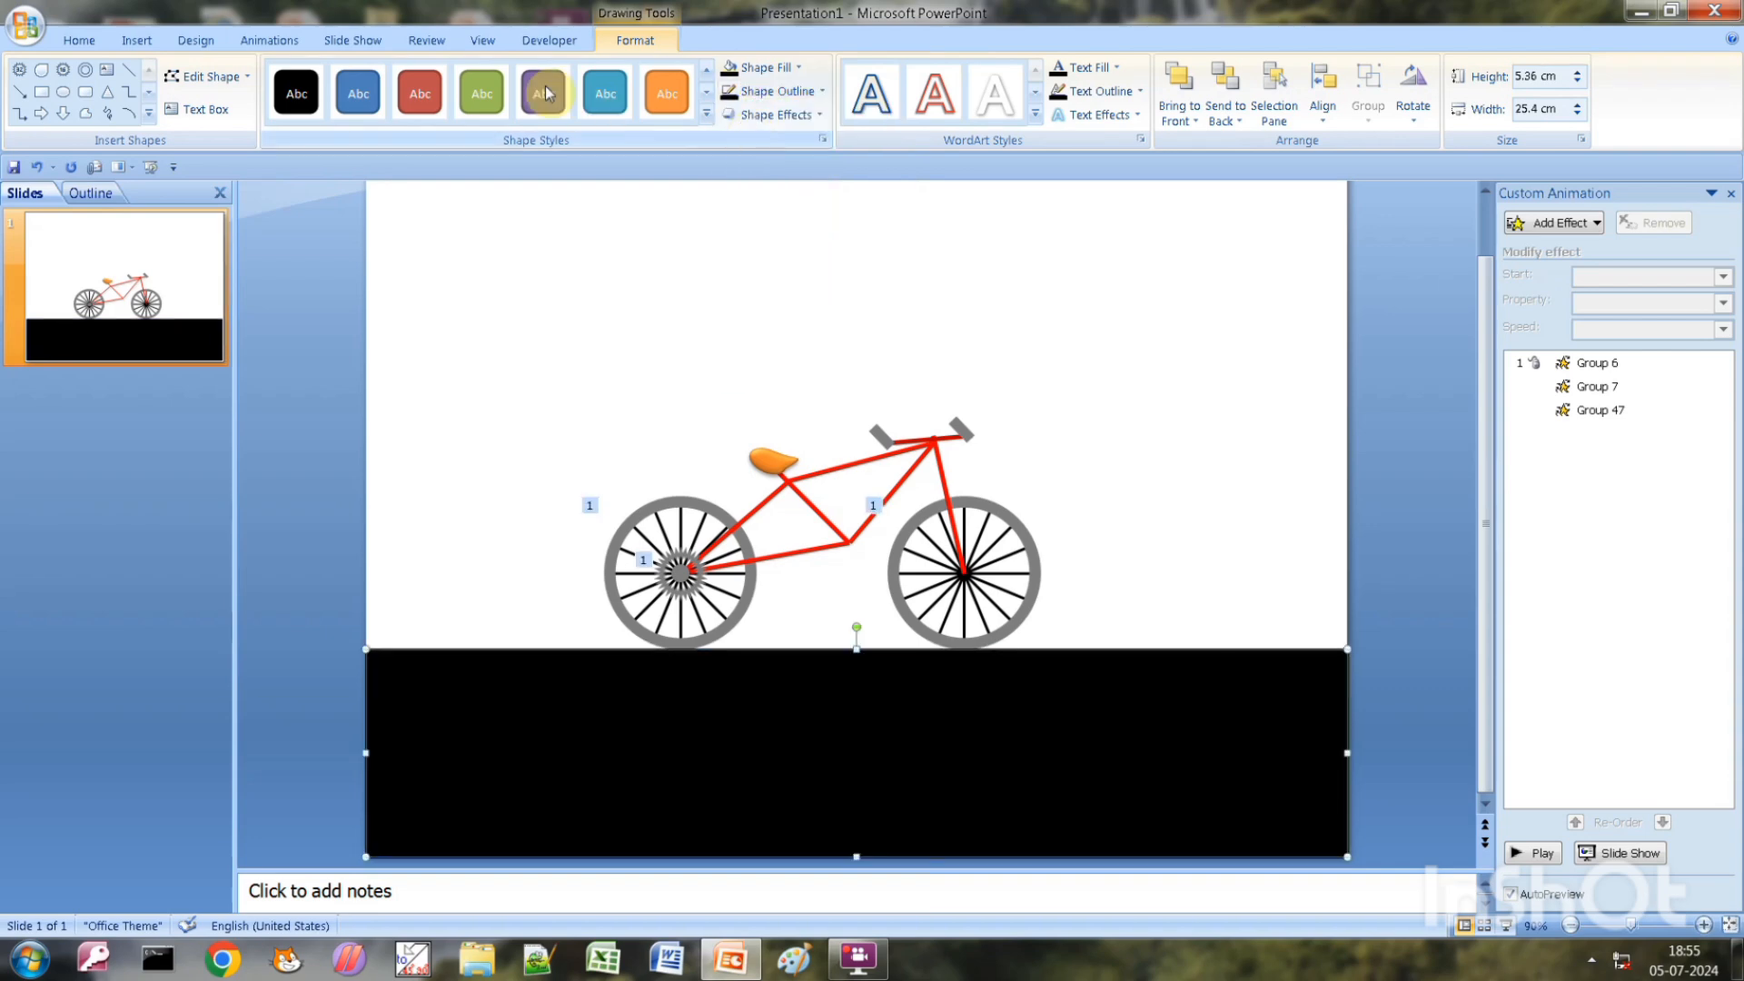
Draw a stripe rectangle about 6.15 cm wide and 1.39 cm high at the road's left end, with white fill and outline.
{"action": "left_click", "coordinate": [41, 92]}
{"action": "mouse_move", "coordinate": [438, 722]}
{"action": "left_mouse_down"}
{"action": "mouse_move", "coordinate": [654, 751]}
{"action": "mouse_move", "coordinate": [673, 772]}
{"action": "left_mouse_up"}
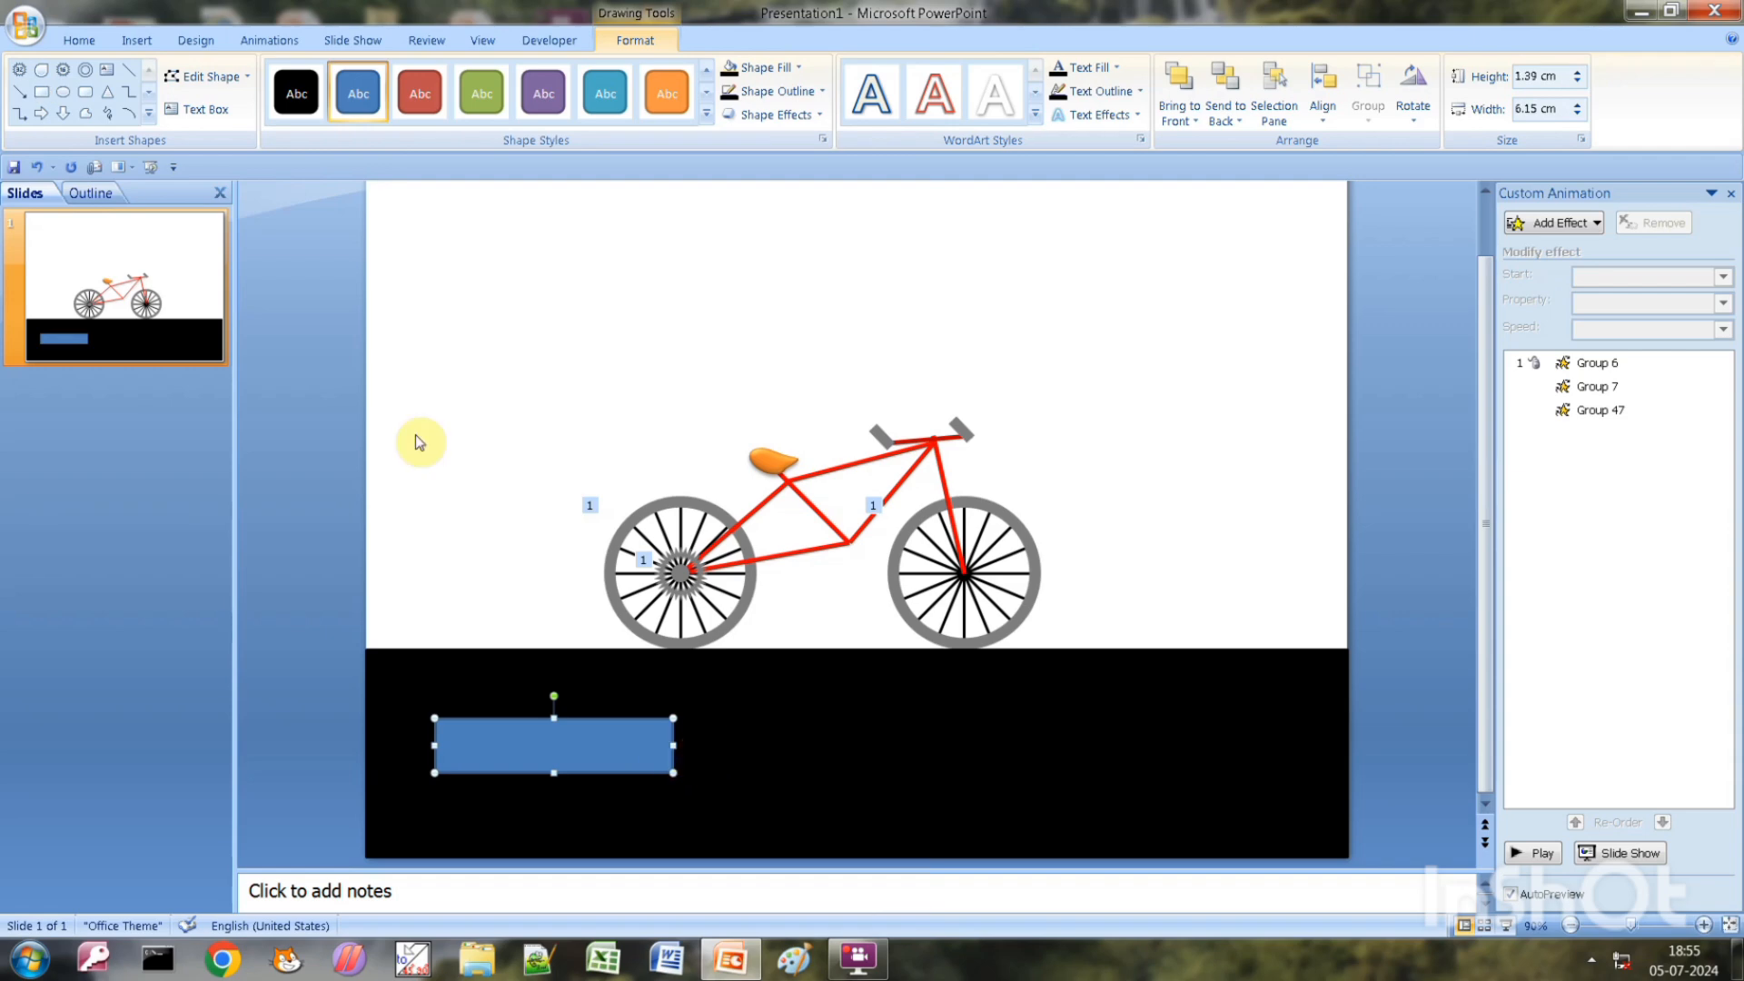
{"action": "left_click", "coordinate": [761, 68]}
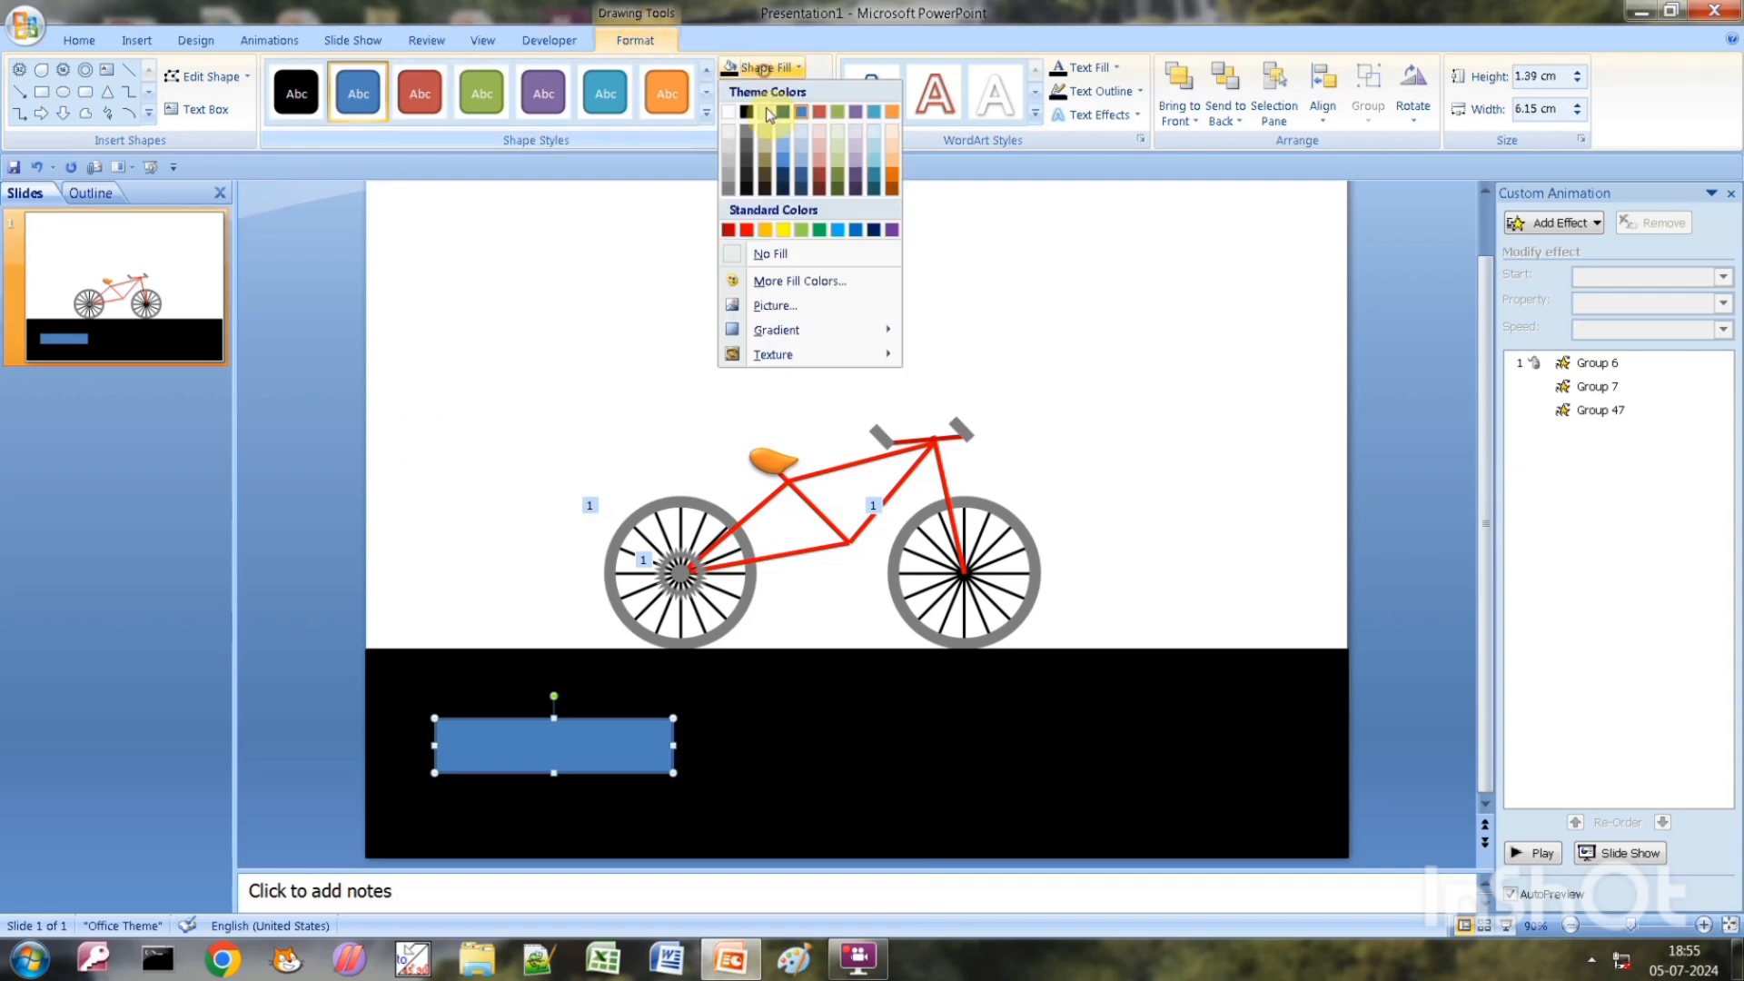
{"action": "left_click", "coordinate": [728, 111]}
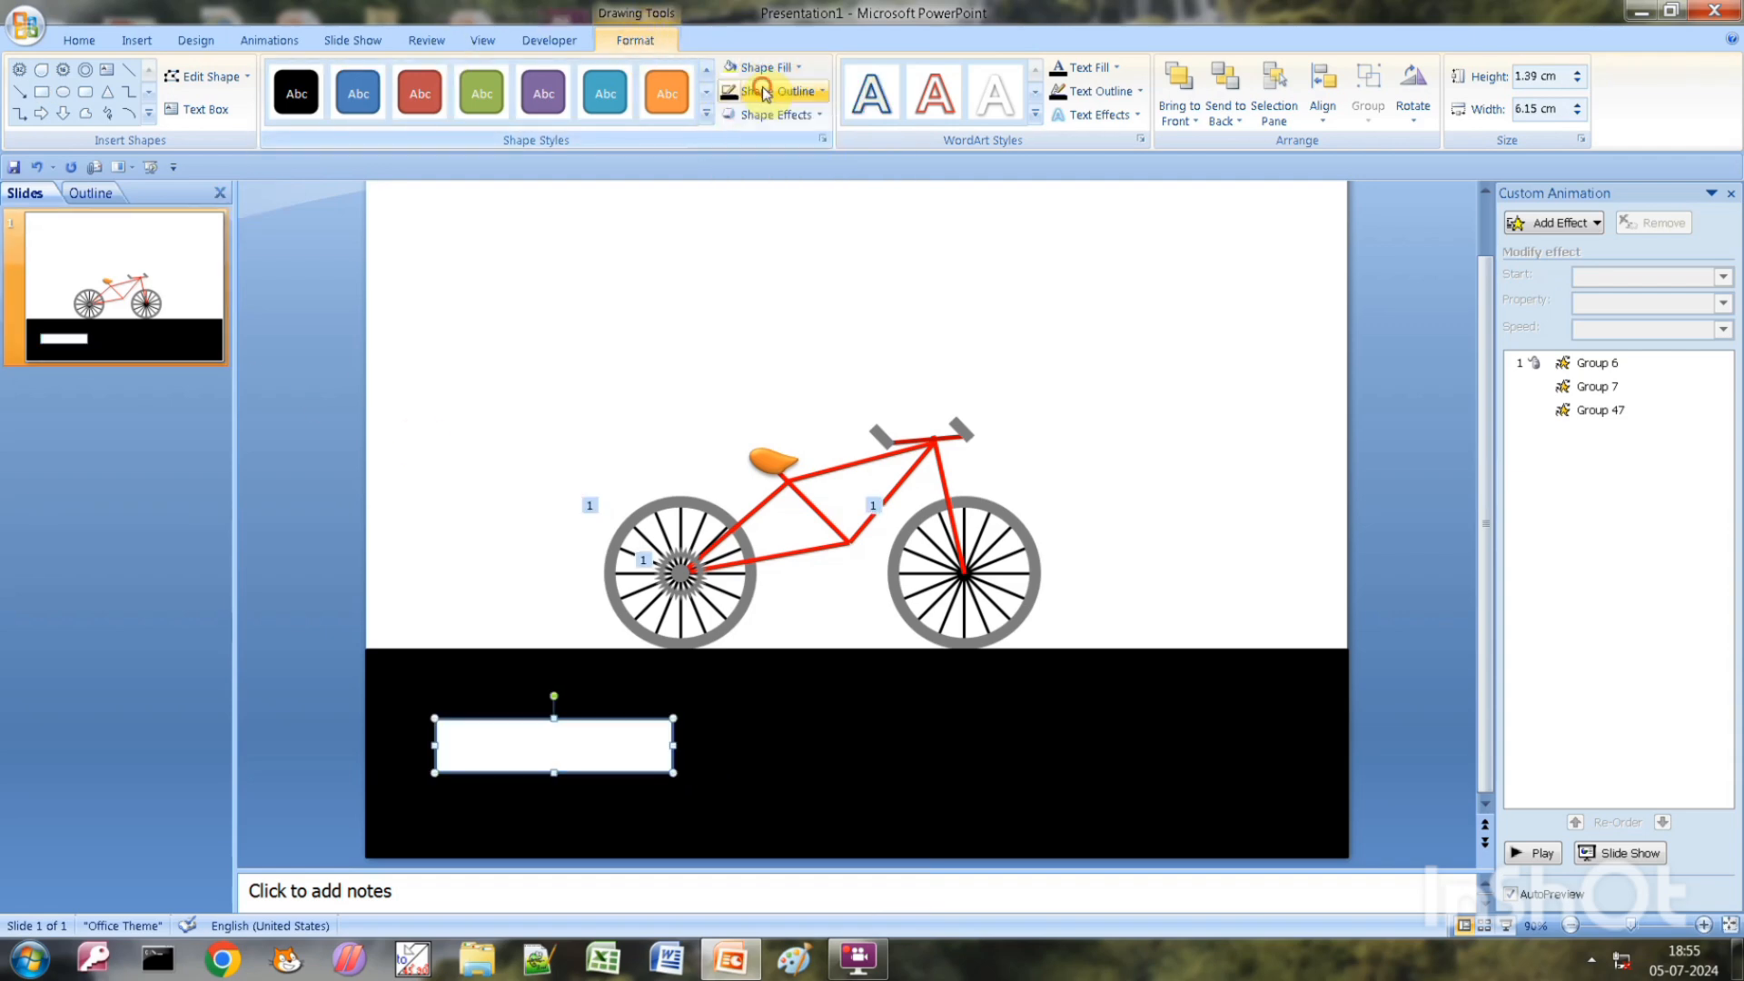
{"action": "left_click", "coordinate": [766, 92]}
{"action": "left_click", "coordinate": [732, 136]}
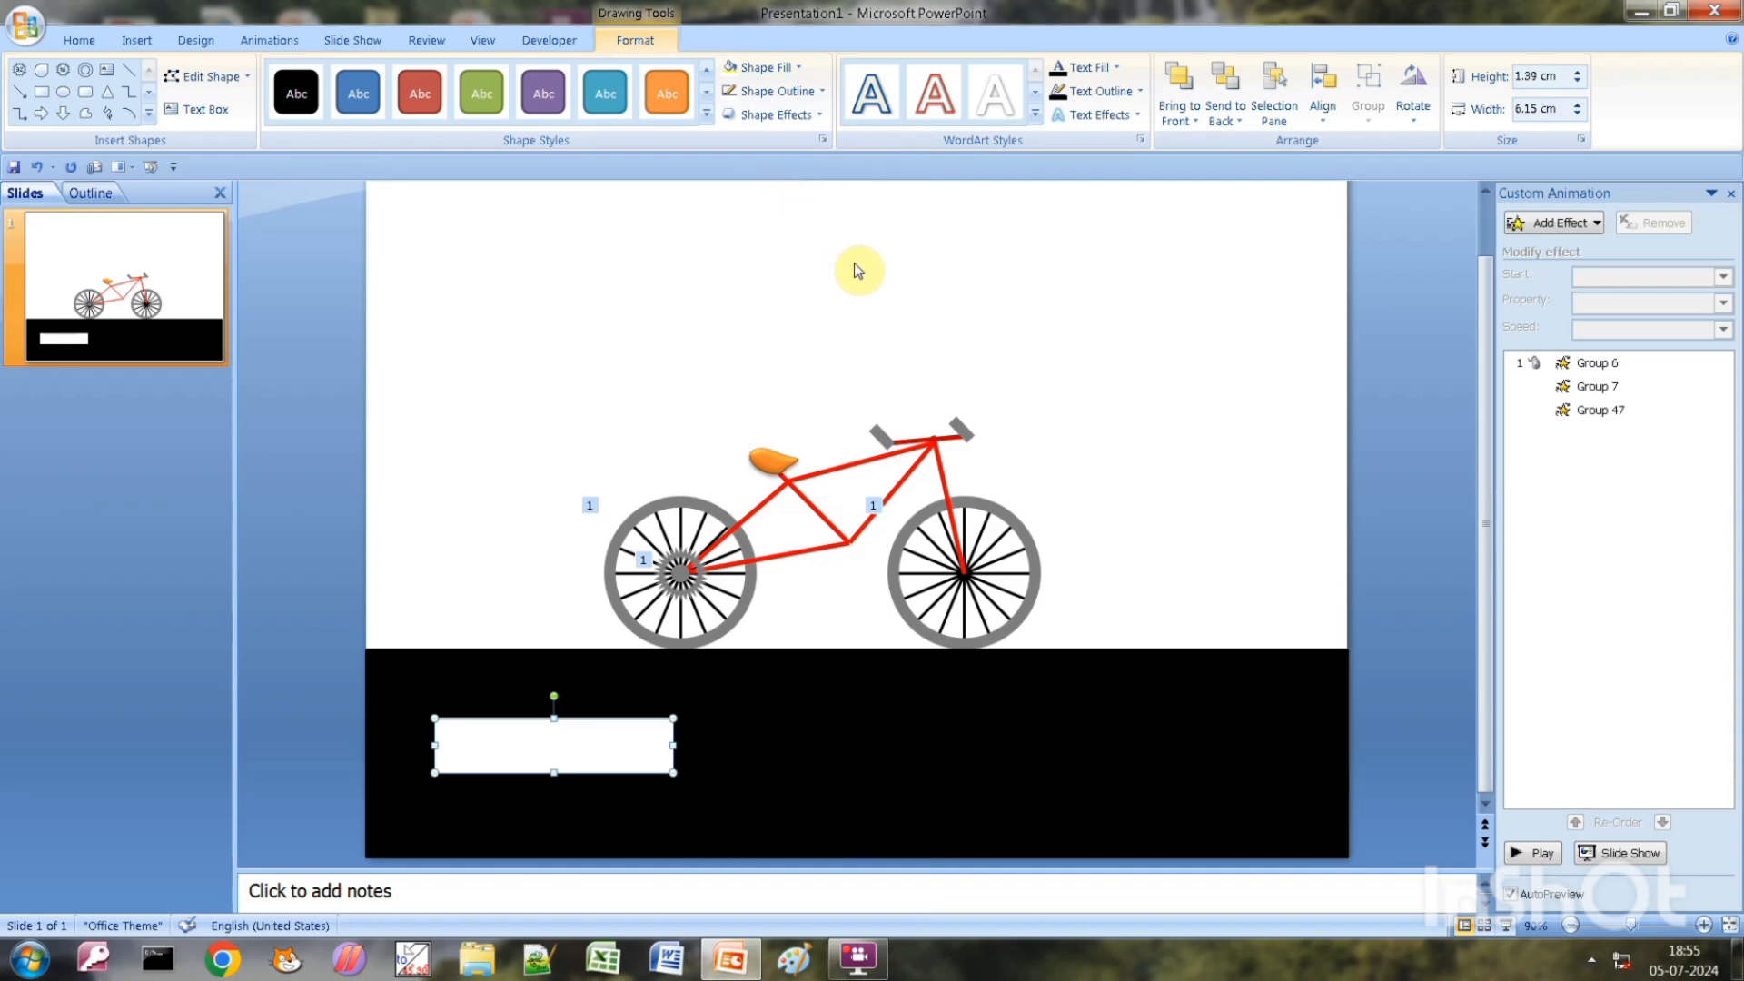
Make two copies of the white stripe and space them in a row along the road to its right.
{"action": "key", "text": "Down"}
{"action": "key", "text": "Up"}
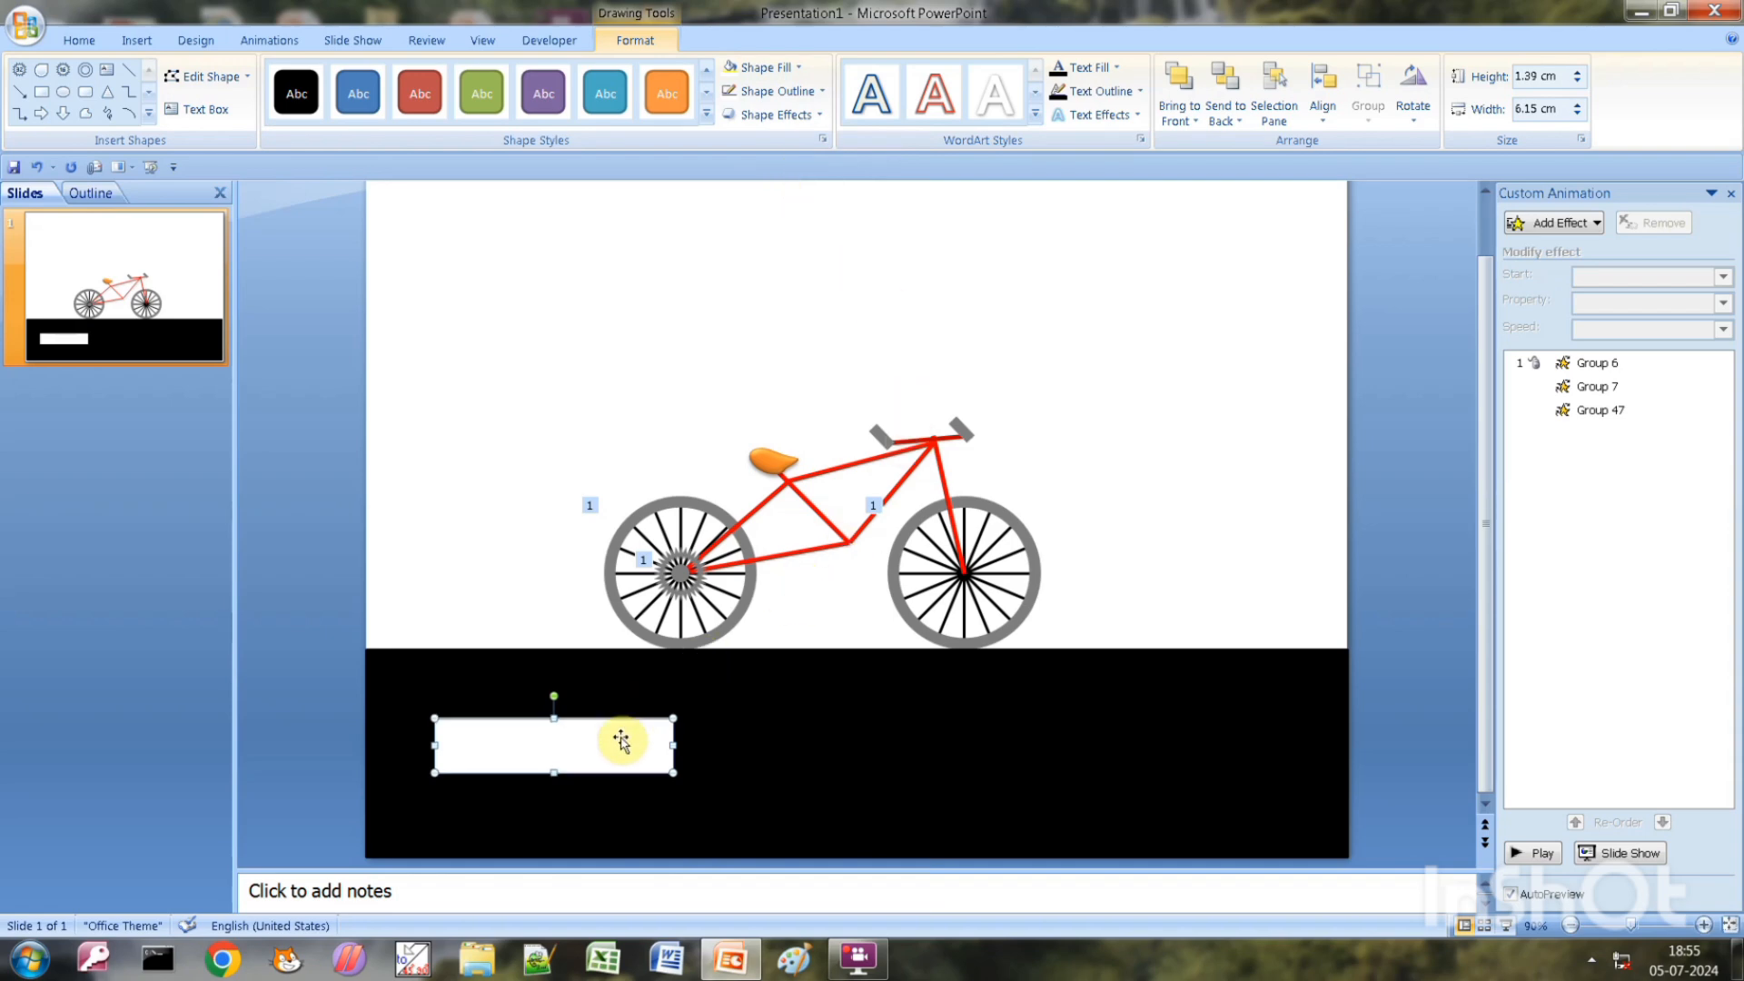
{"action": "left_click_drag", "start_coordinate": [572, 749], "coordinate": [1140, 741]}
Group the three white stripes with the black road rectangle.
{"action": "left_click", "coordinate": [899, 745], "text": "shift"}
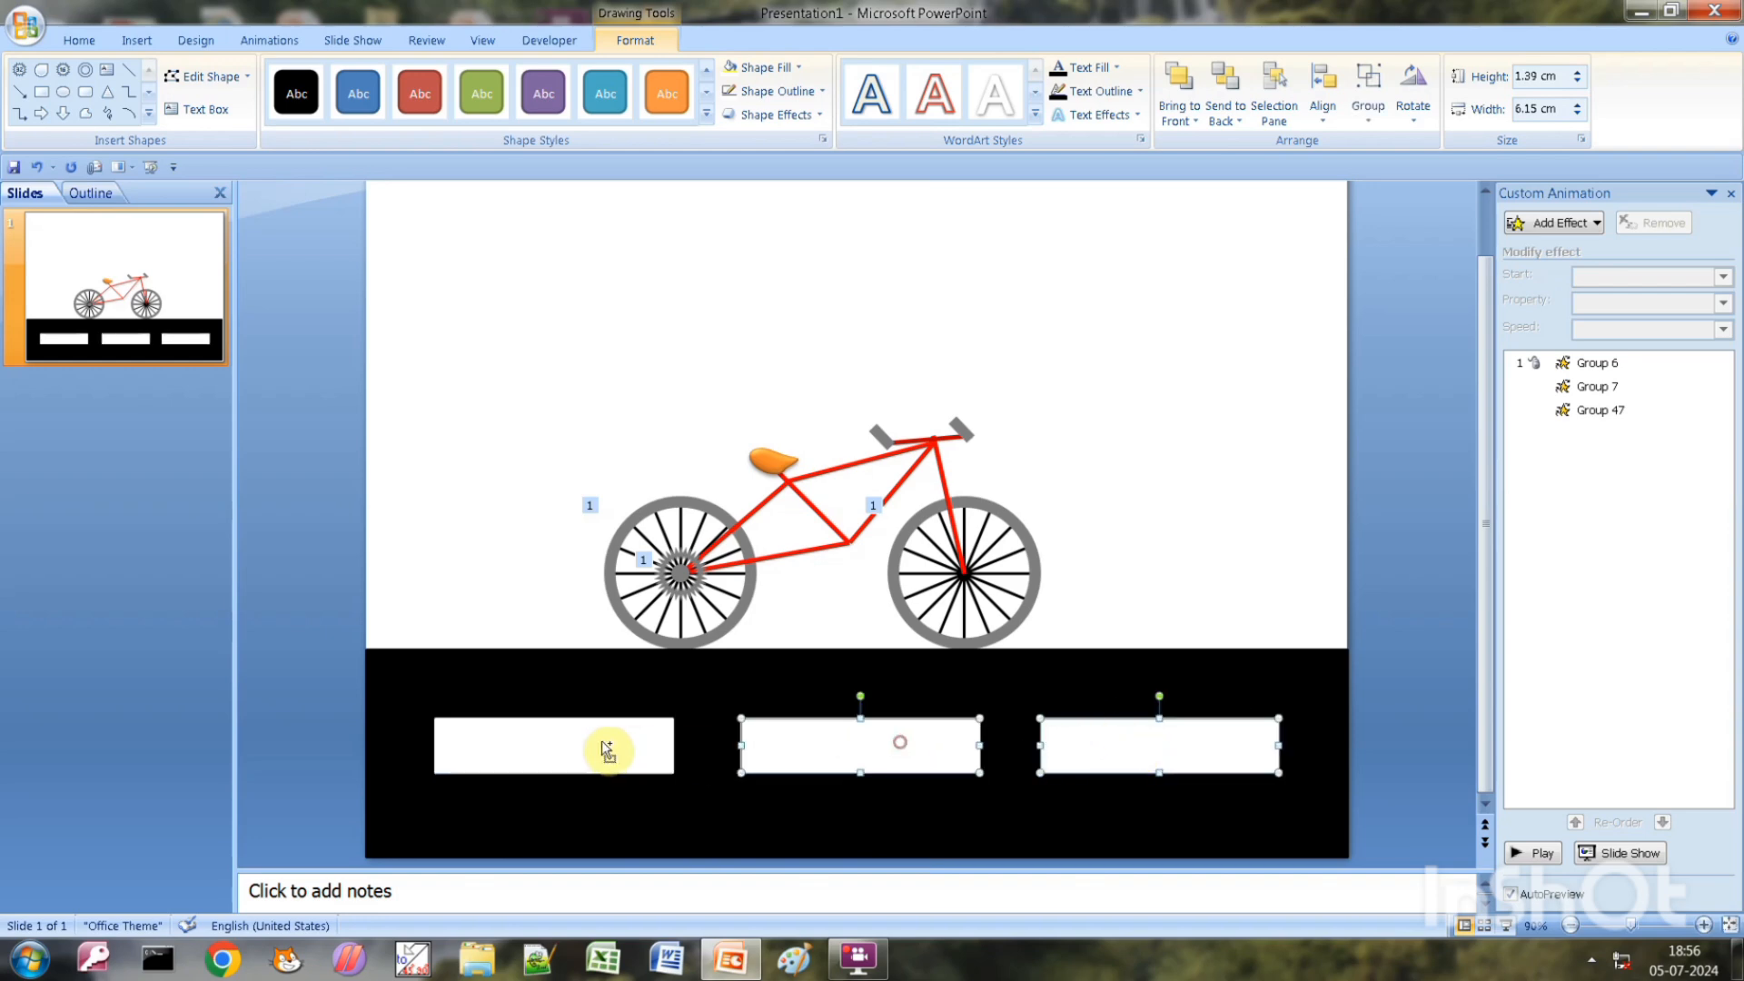
{"action": "left_click", "coordinate": [590, 747], "text": "shift"}
{"action": "left_click", "coordinate": [658, 674], "text": "shift"}
{"action": "right_click", "coordinate": [662, 668]}
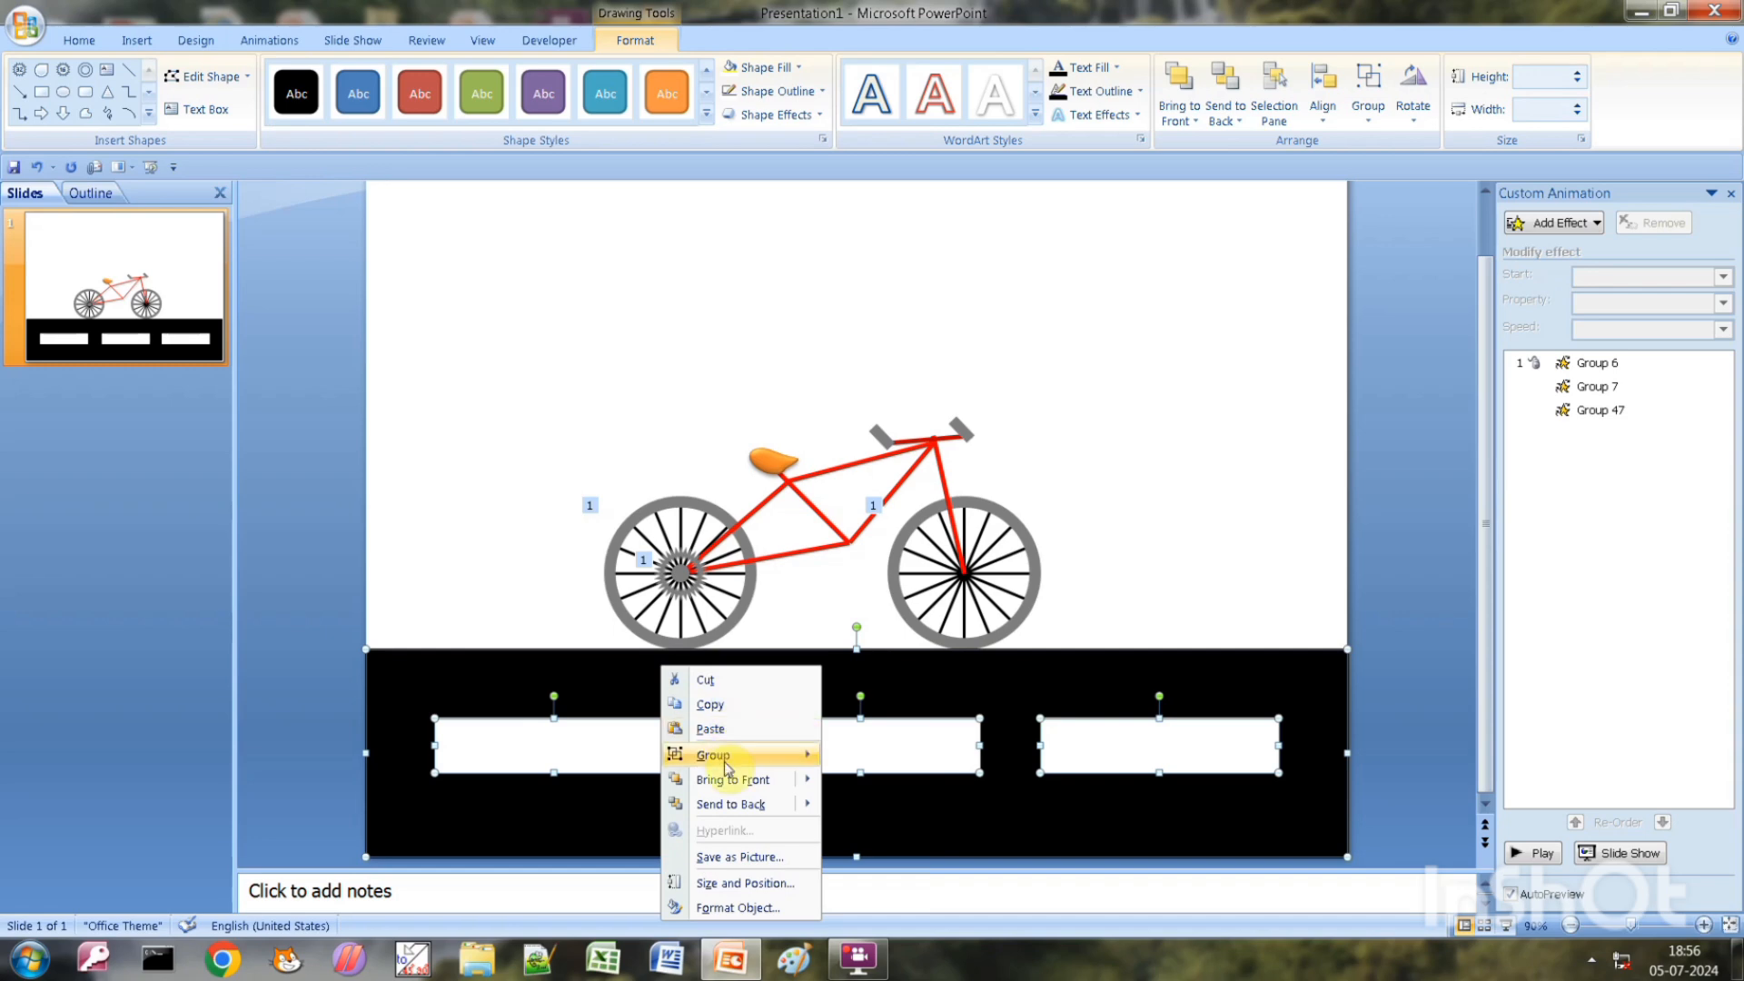
{"action": "left_click", "coordinate": [868, 755]}
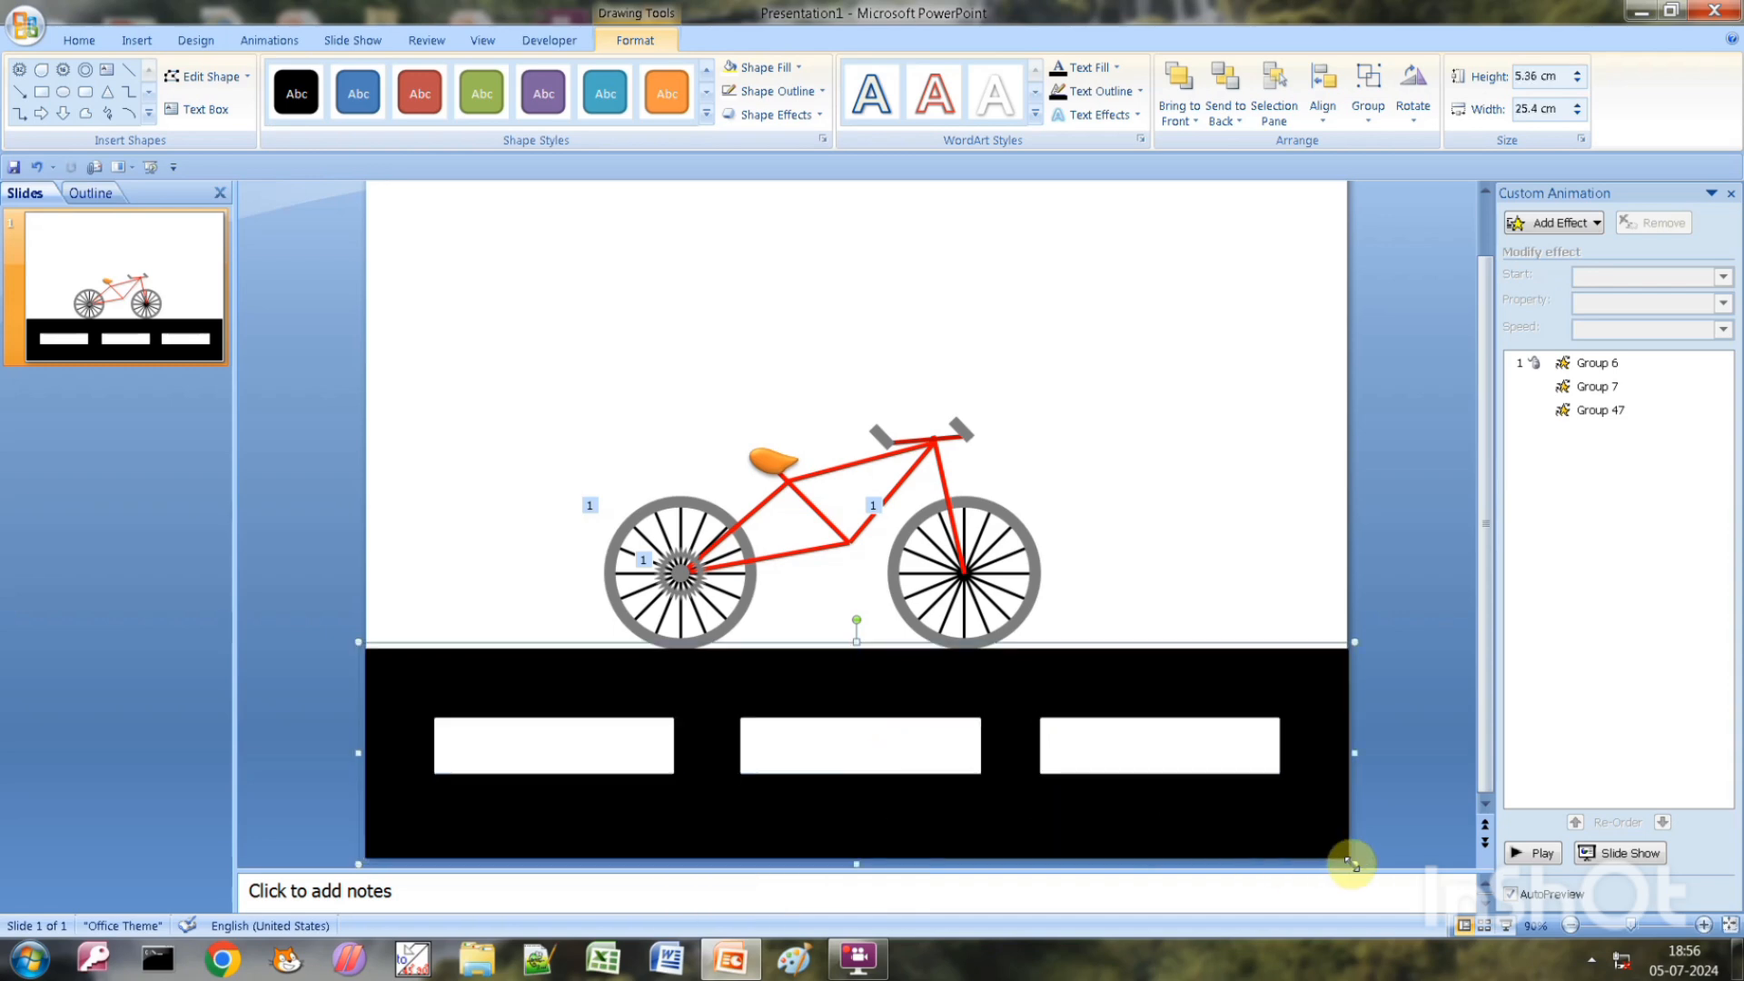
Make two copies of the striped road group and place them end to end, extending the road beyond the slide's right edge.
{"action": "left_click", "coordinate": [1570, 925]}
{"action": "left_click", "coordinate": [1569, 926]}
{"action": "left_click", "coordinate": [1569, 926]}
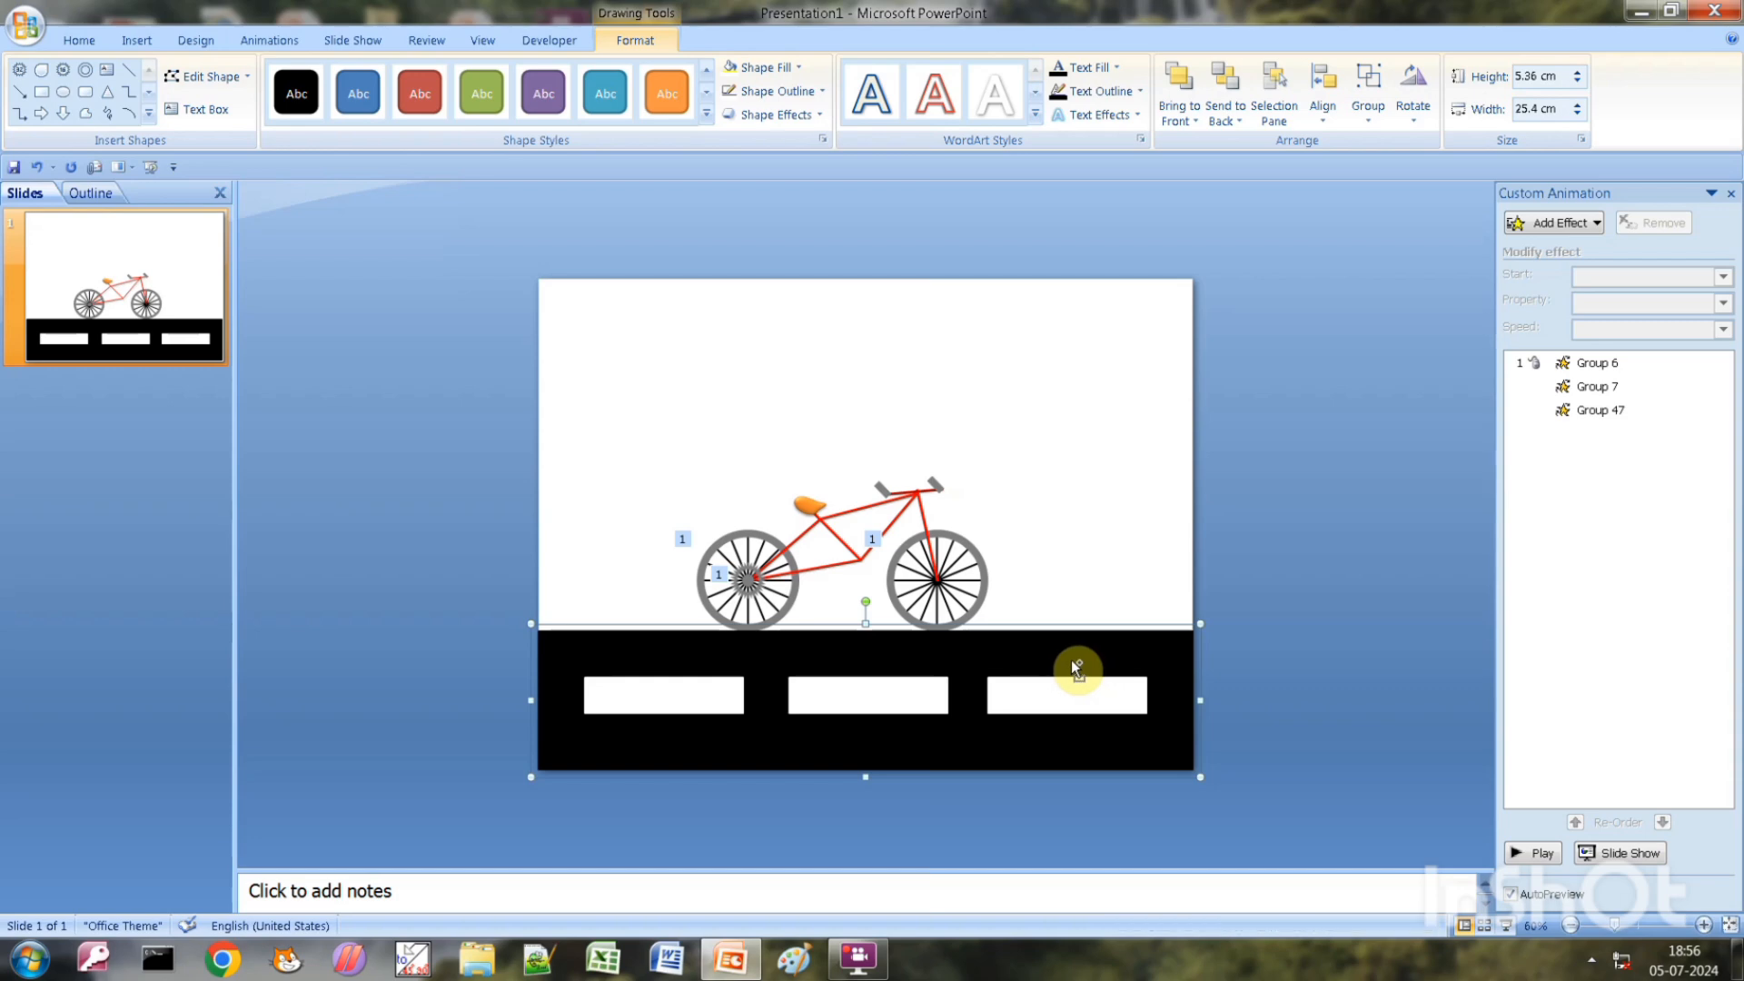
{"action": "left_click_drag", "start_coordinate": [1048, 651], "coordinate": [1580, 653]}
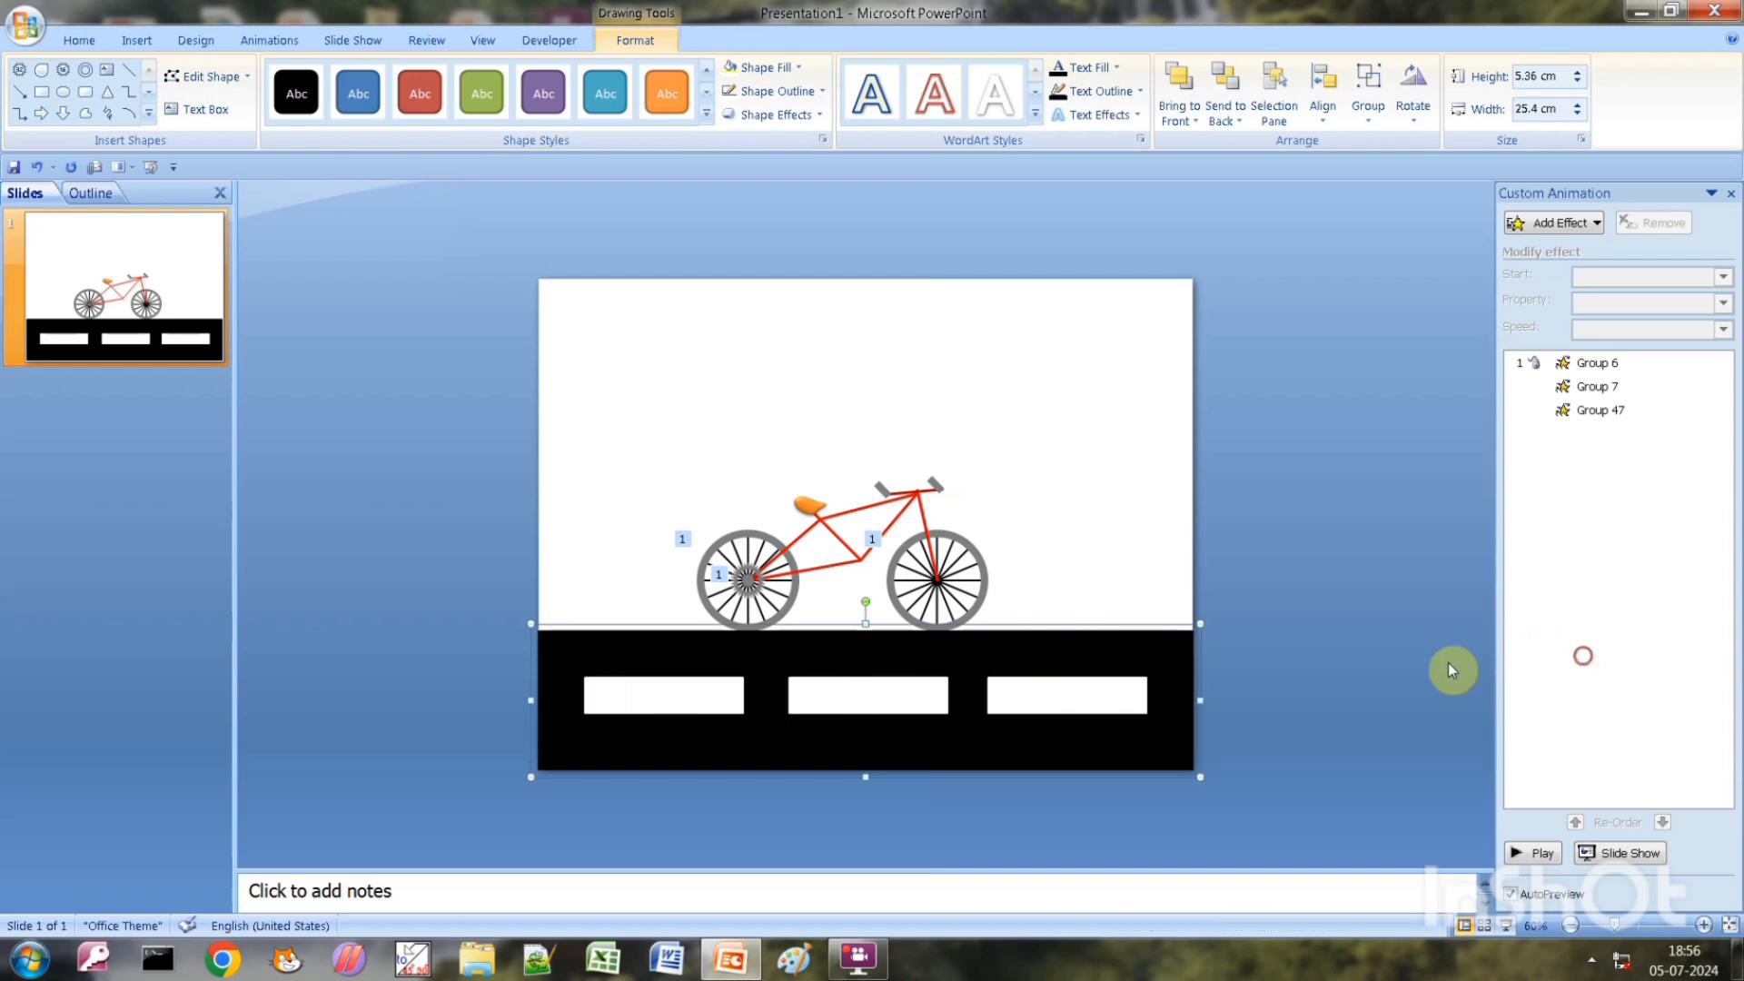
{"action": "left_click_drag", "start_coordinate": [1109, 670], "coordinate": [1311, 658]}
{"action": "left_click_drag", "start_coordinate": [1199, 668], "coordinate": [1462, 660]}
{"action": "left_click_drag", "start_coordinate": [919, 661], "coordinate": [1112, 658]}
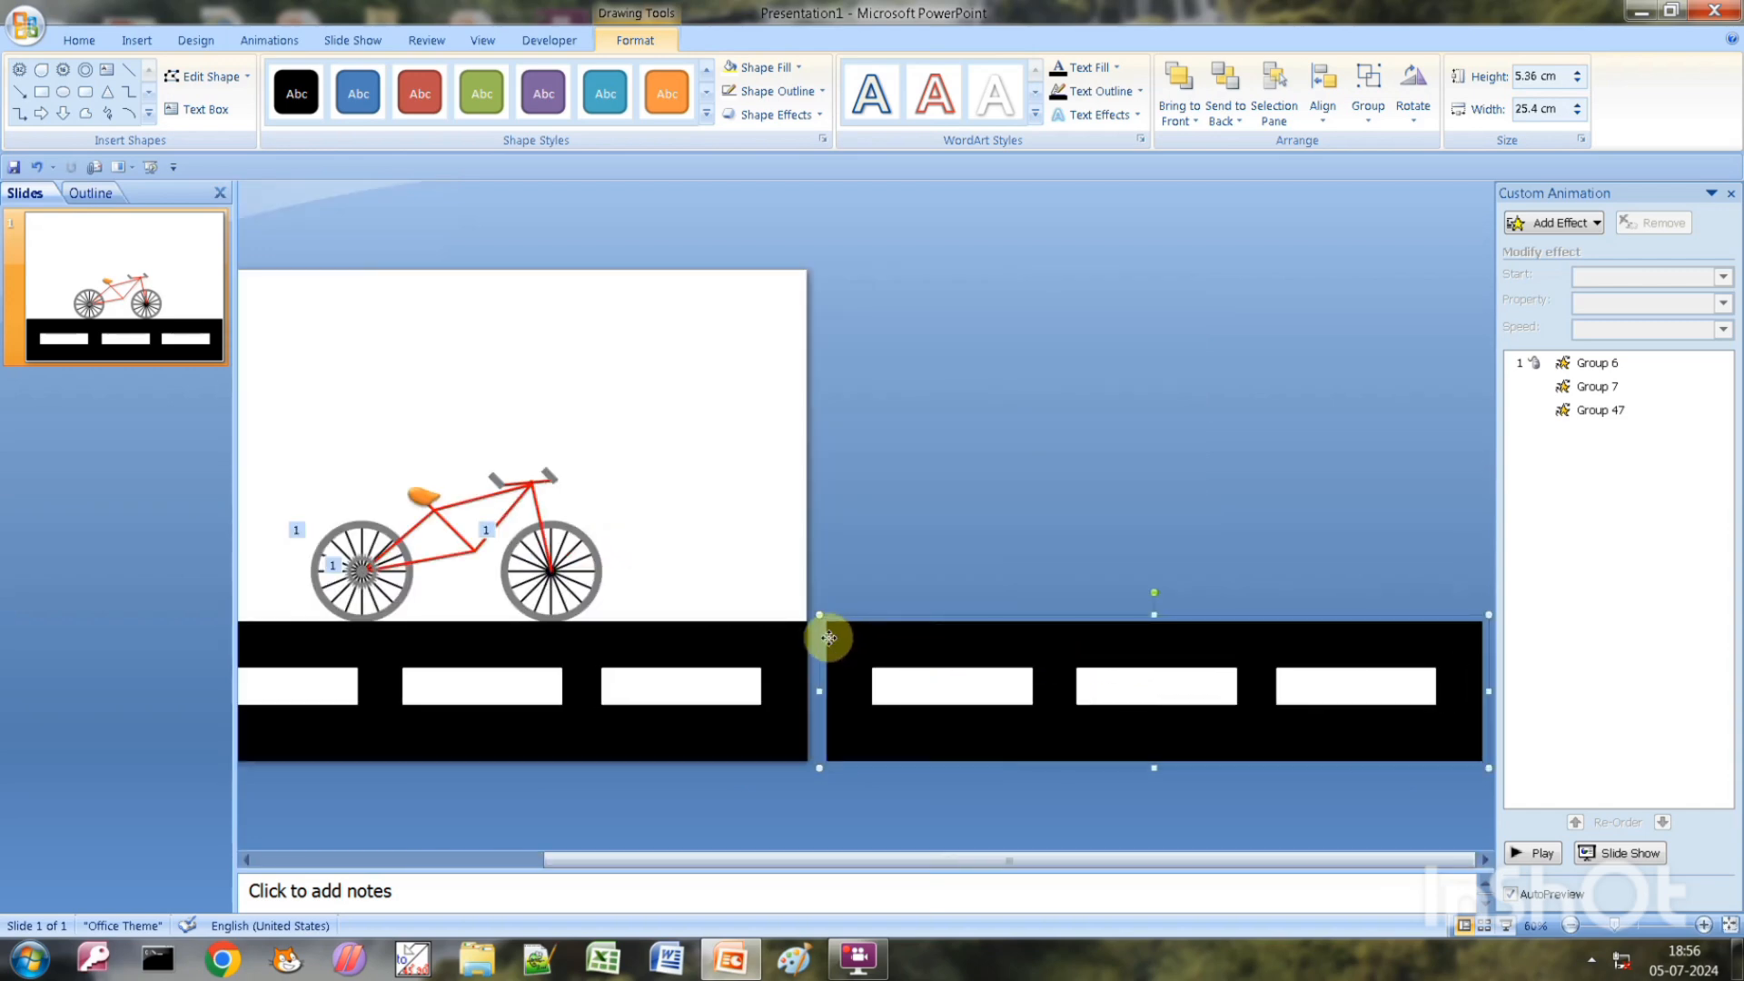
{"action": "left_click_drag", "start_coordinate": [828, 637], "coordinate": [807, 632]}
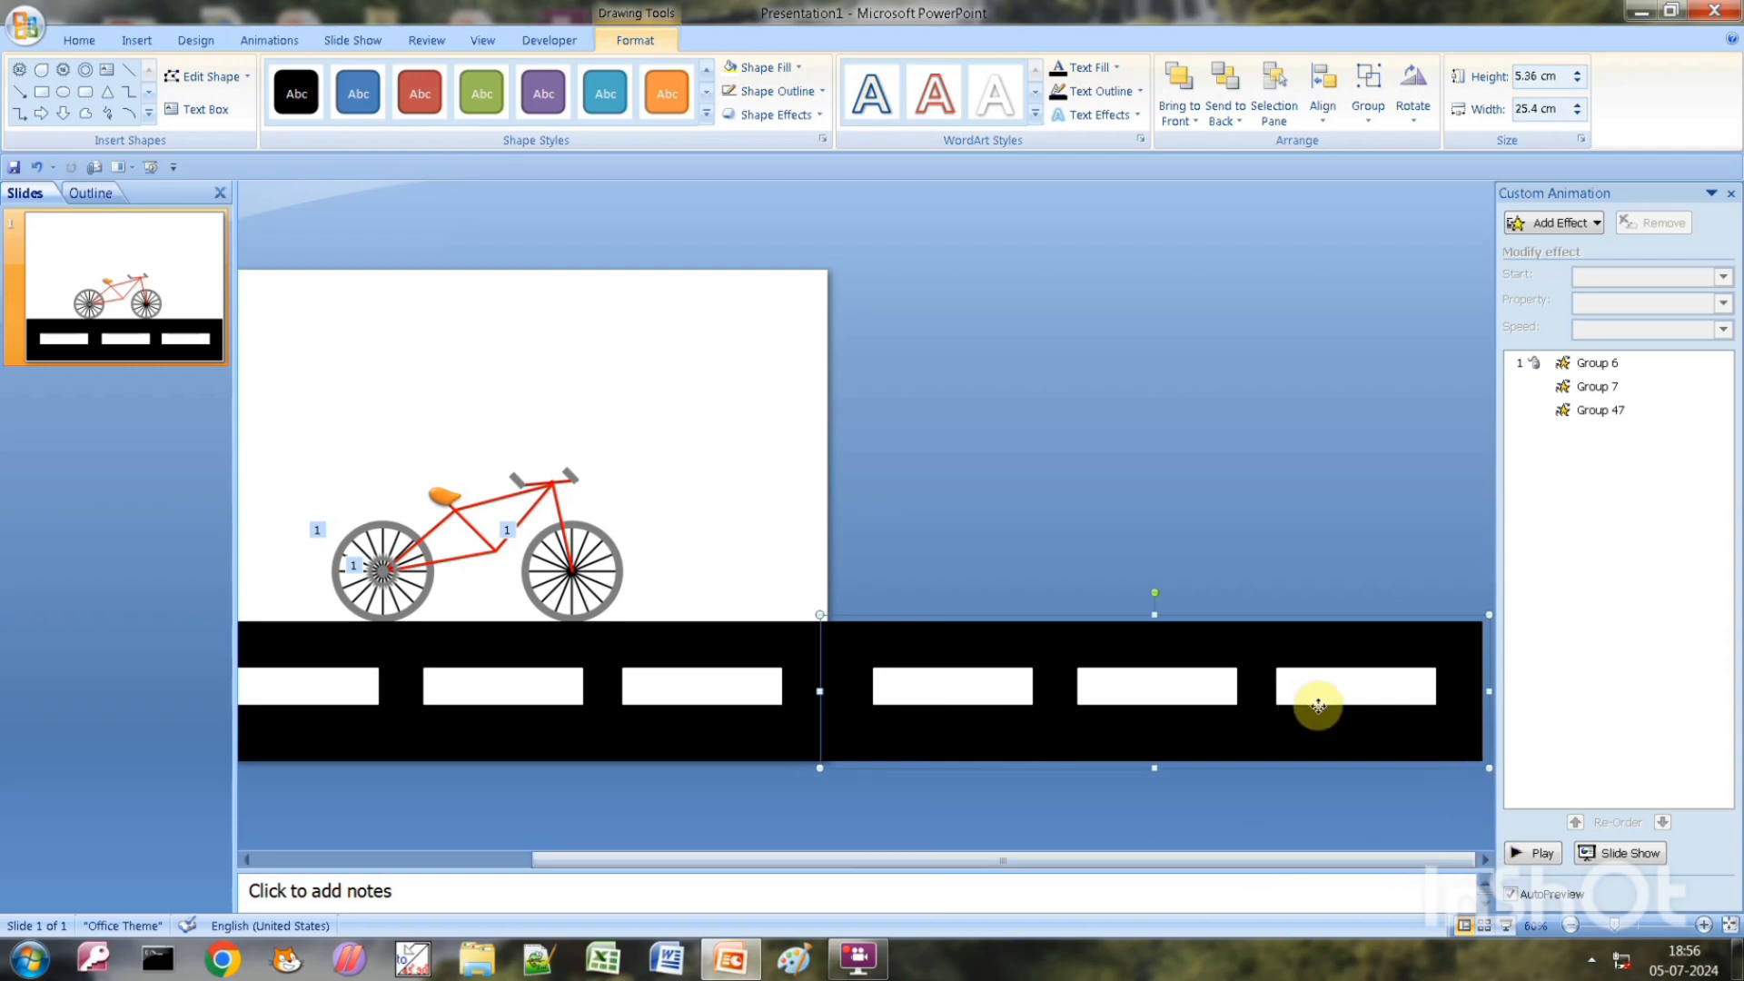
{"action": "left_click_drag", "start_coordinate": [1316, 697], "coordinate": [981, 678]}
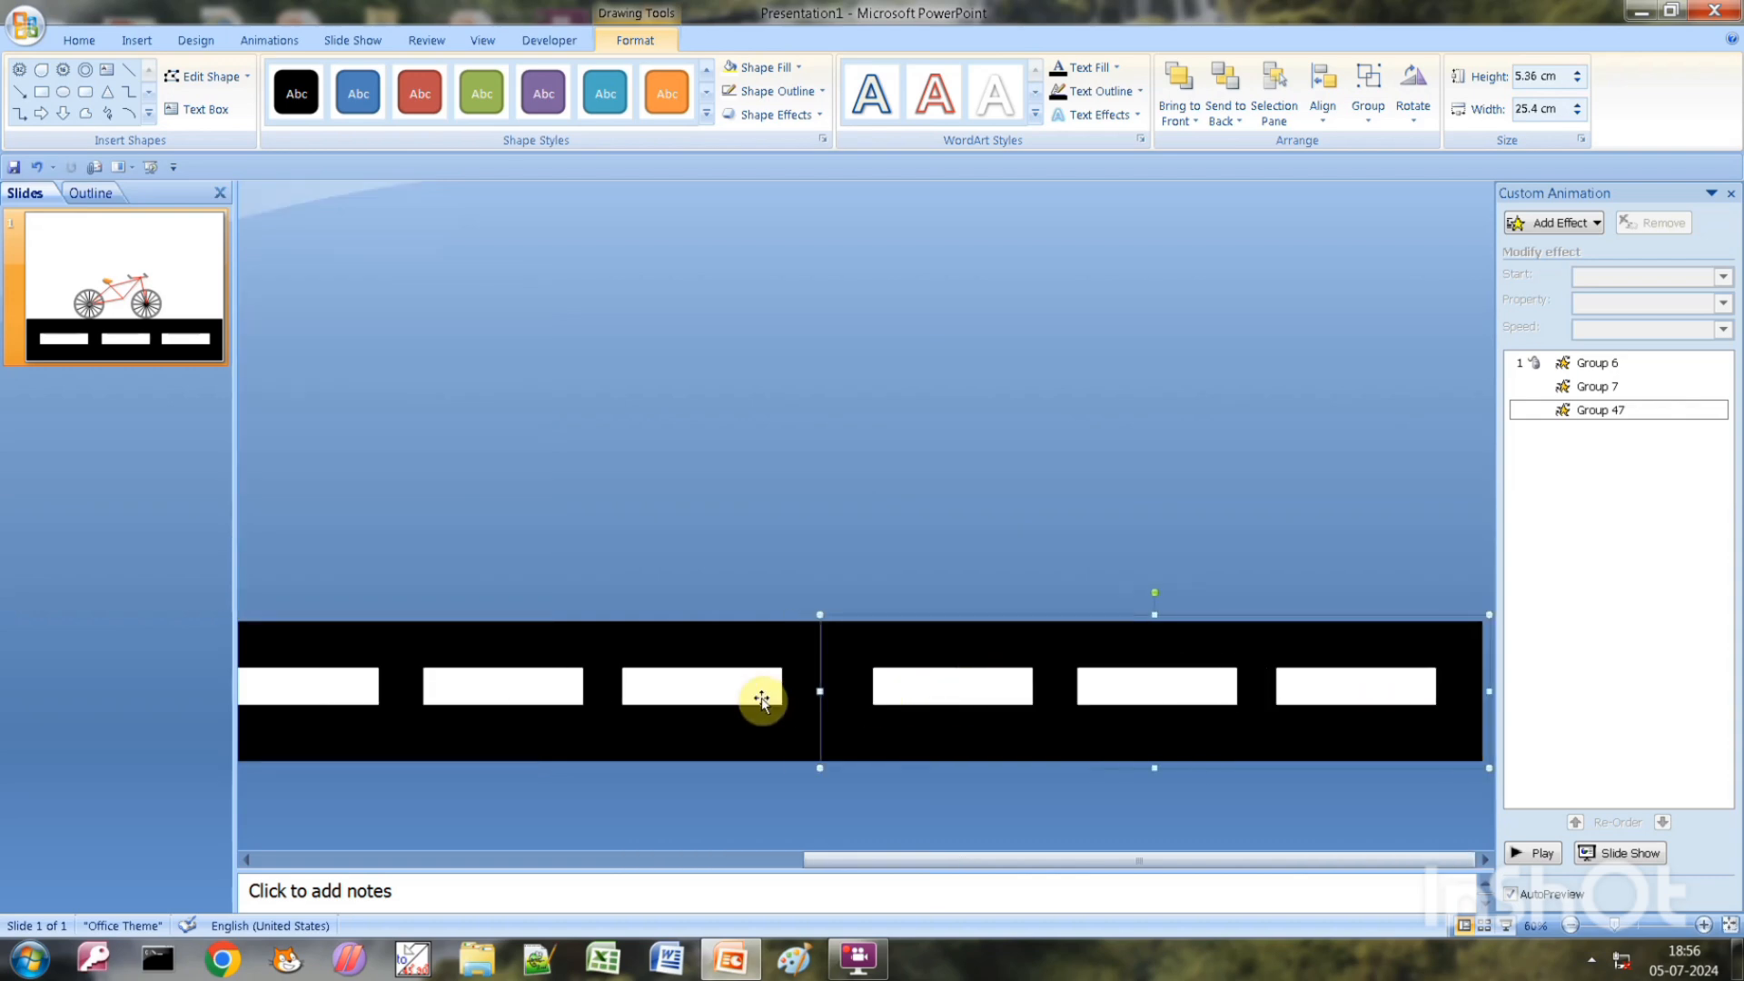
Group the three adjoining road sections into one long road.
{"action": "left_click_drag", "start_coordinate": [1082, 863], "coordinate": [784, 863]}
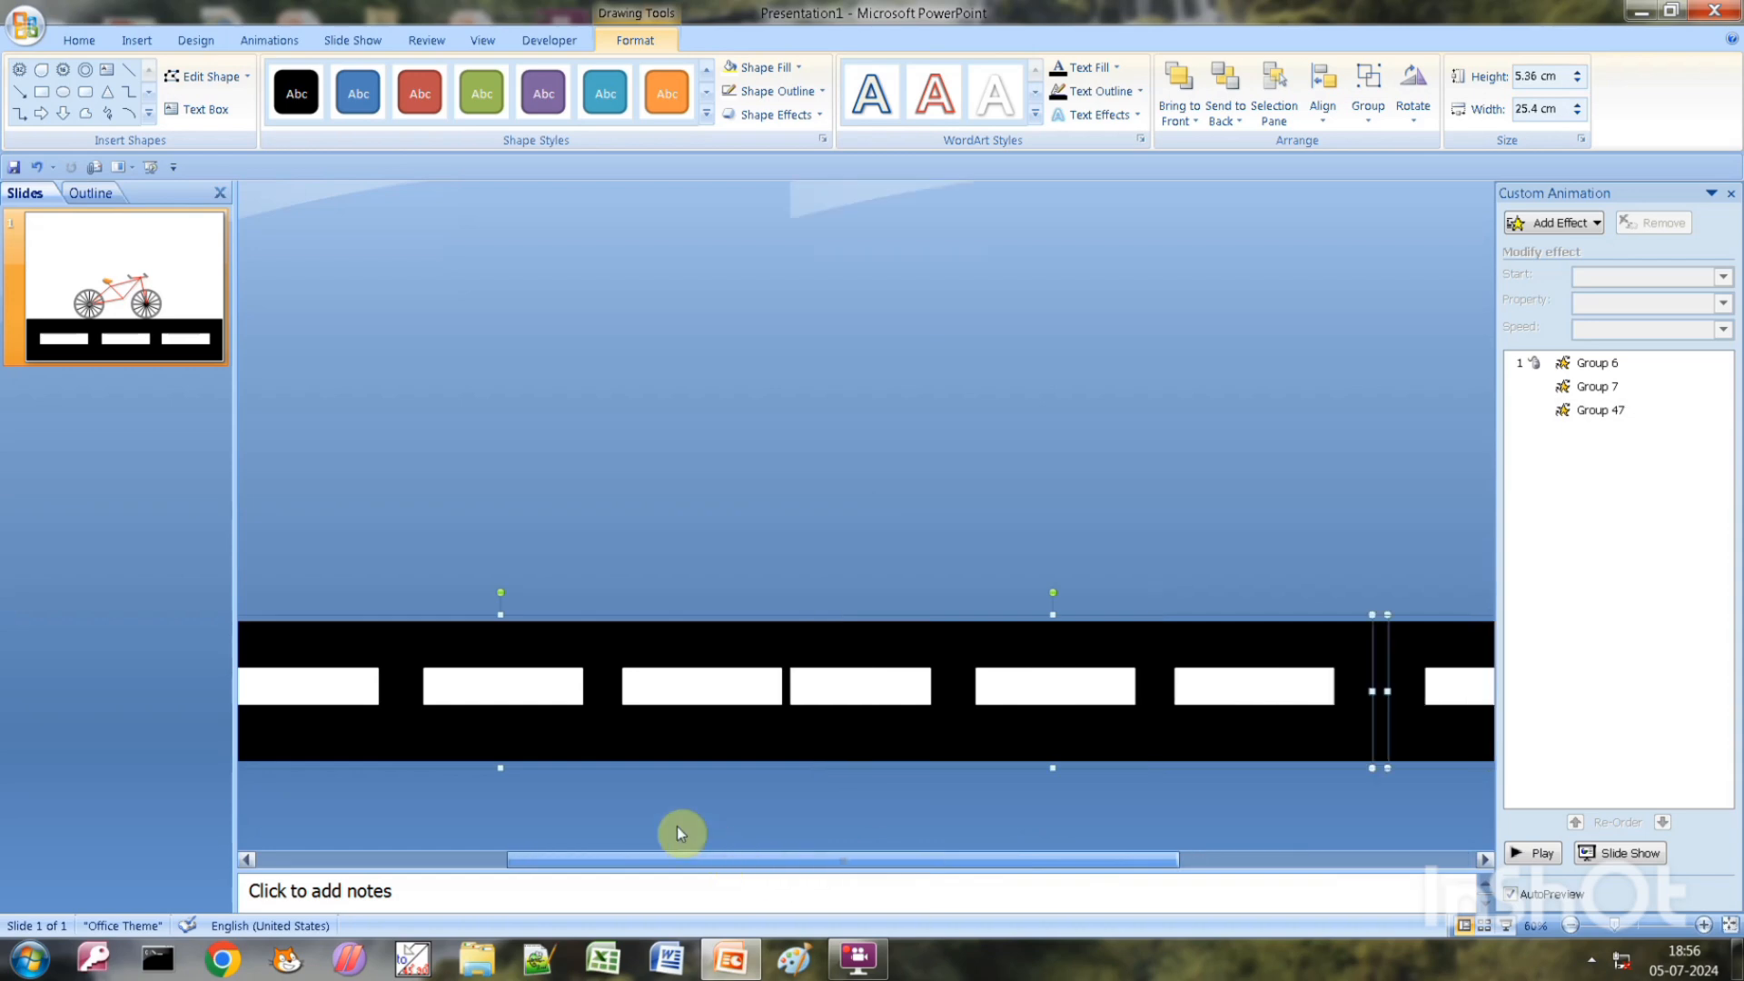
{"action": "right_click", "coordinate": [561, 710]}
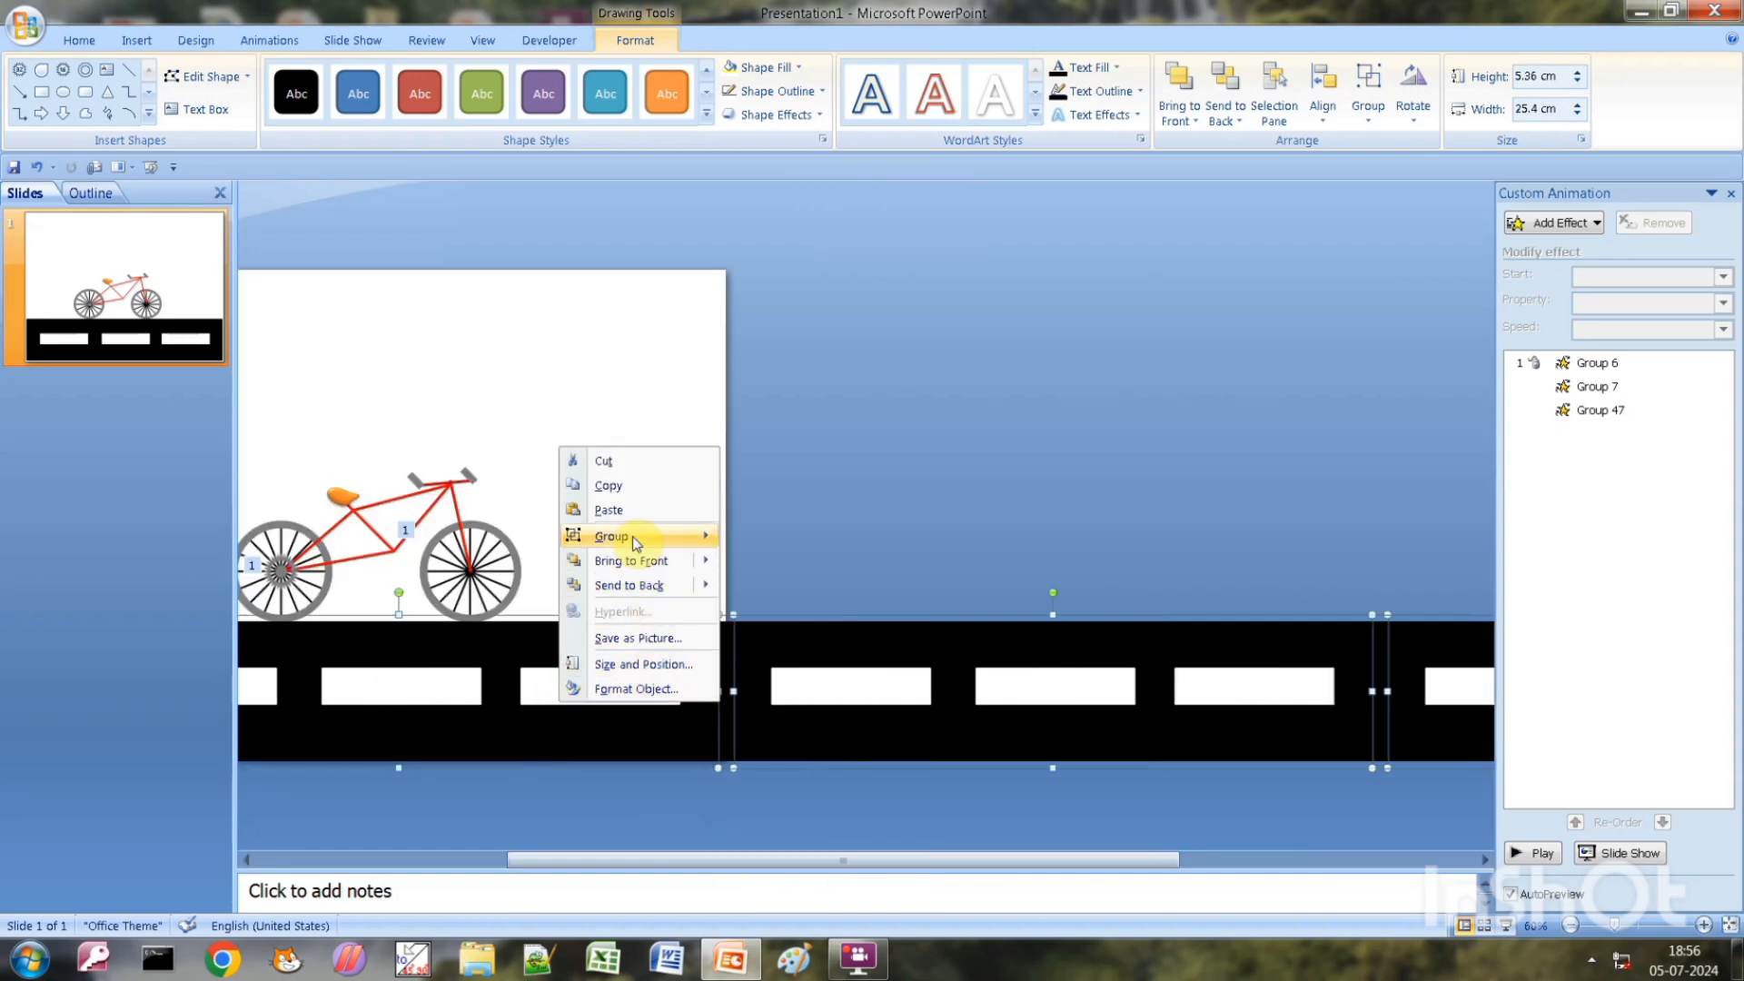
{"action": "mouse_move", "coordinate": [632, 536]}
{"action": "left_click", "coordinate": [750, 537]}
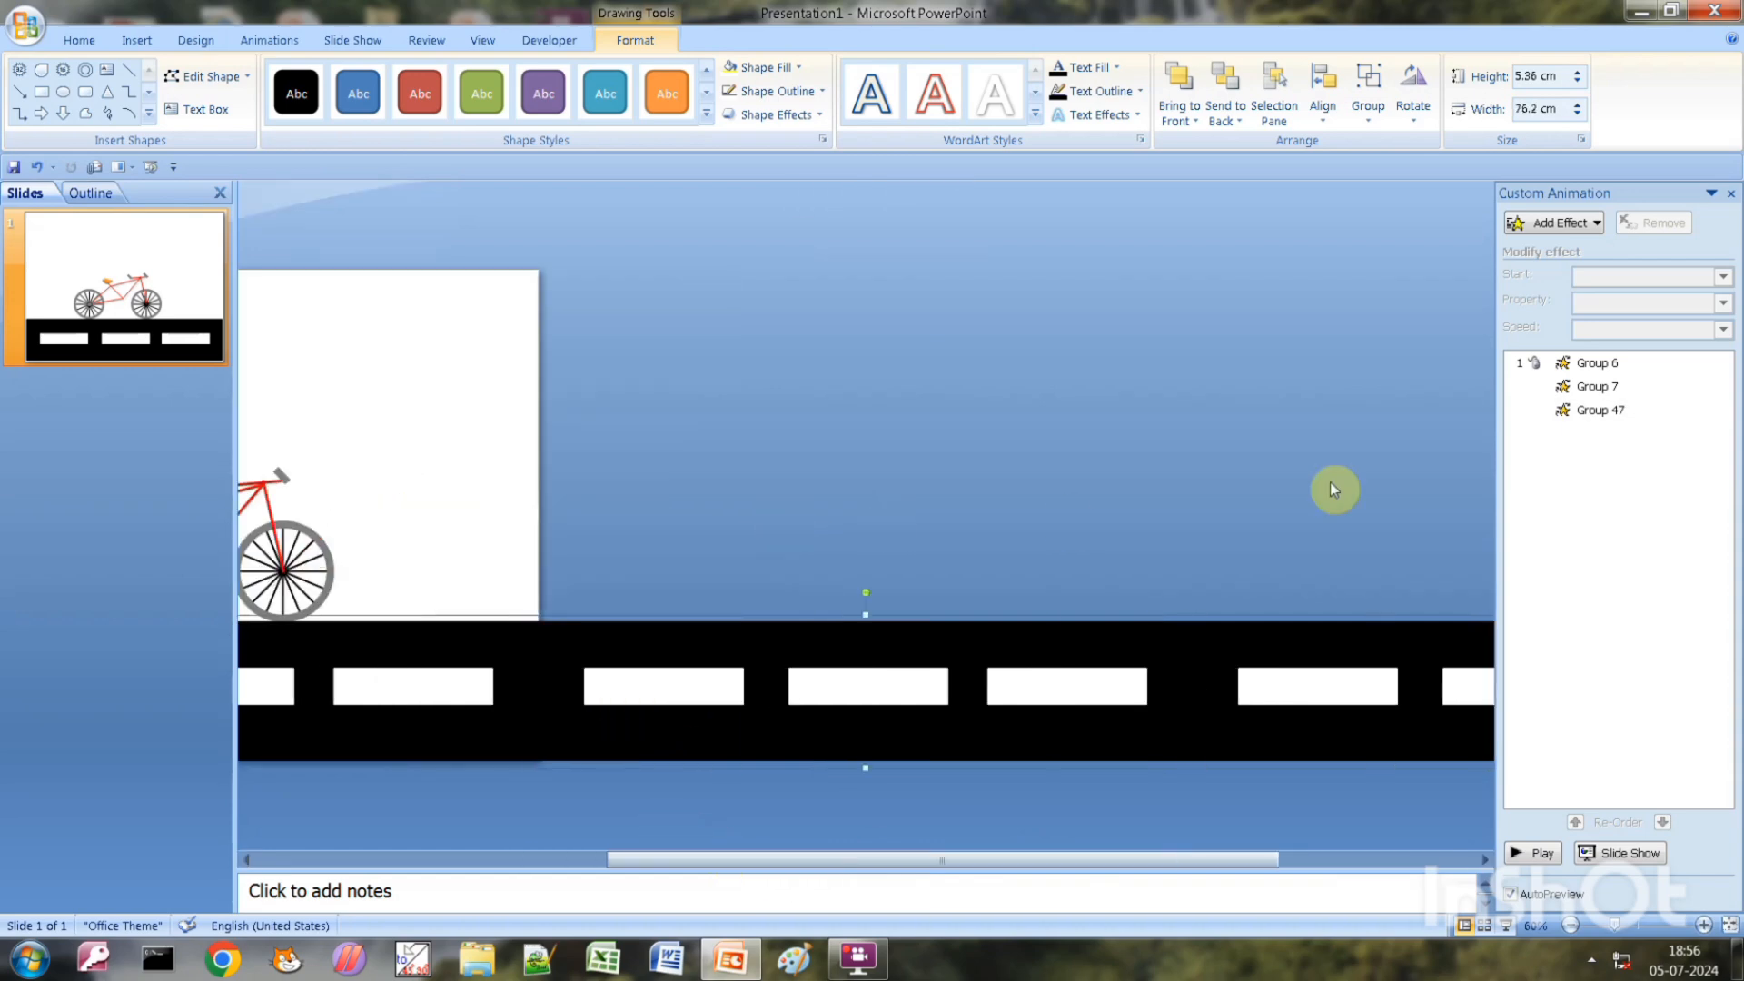
Apply a Left motion path to the long road group and extend the path's end point farther left toward the slide.
{"action": "left_click", "coordinate": [1559, 225]}
{"action": "mouse_move", "coordinate": [1522, 277]}
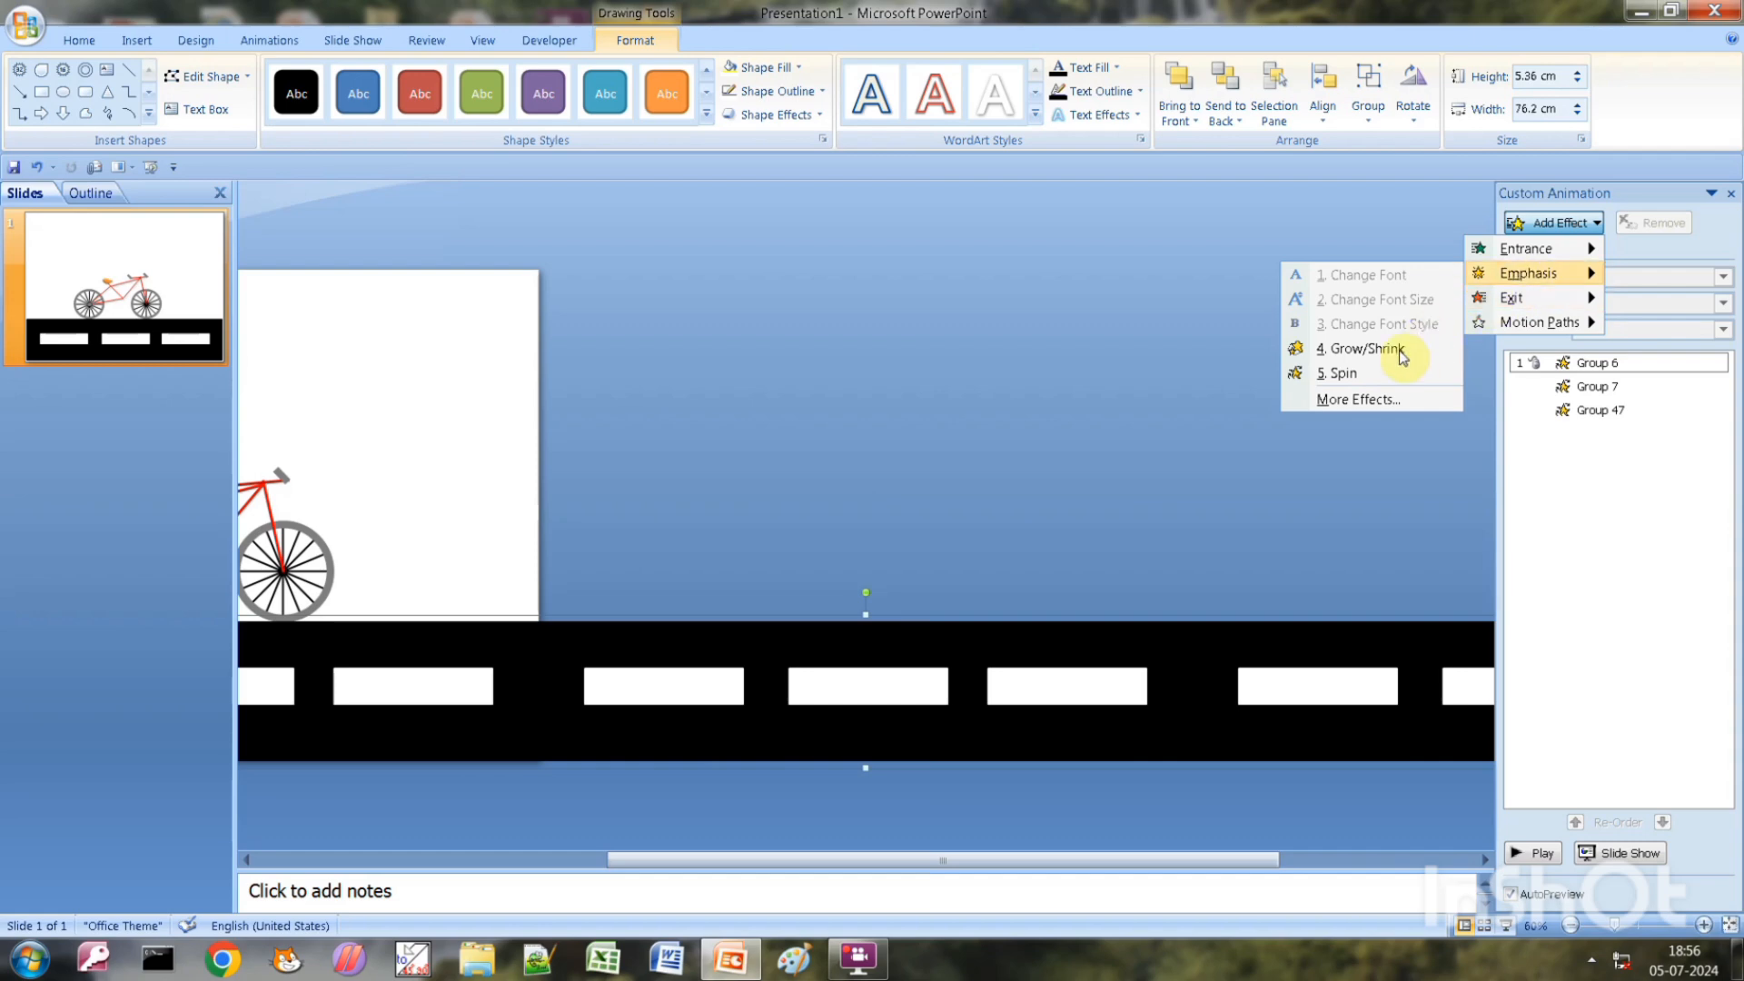
{"action": "mouse_move", "coordinate": [1540, 322]}
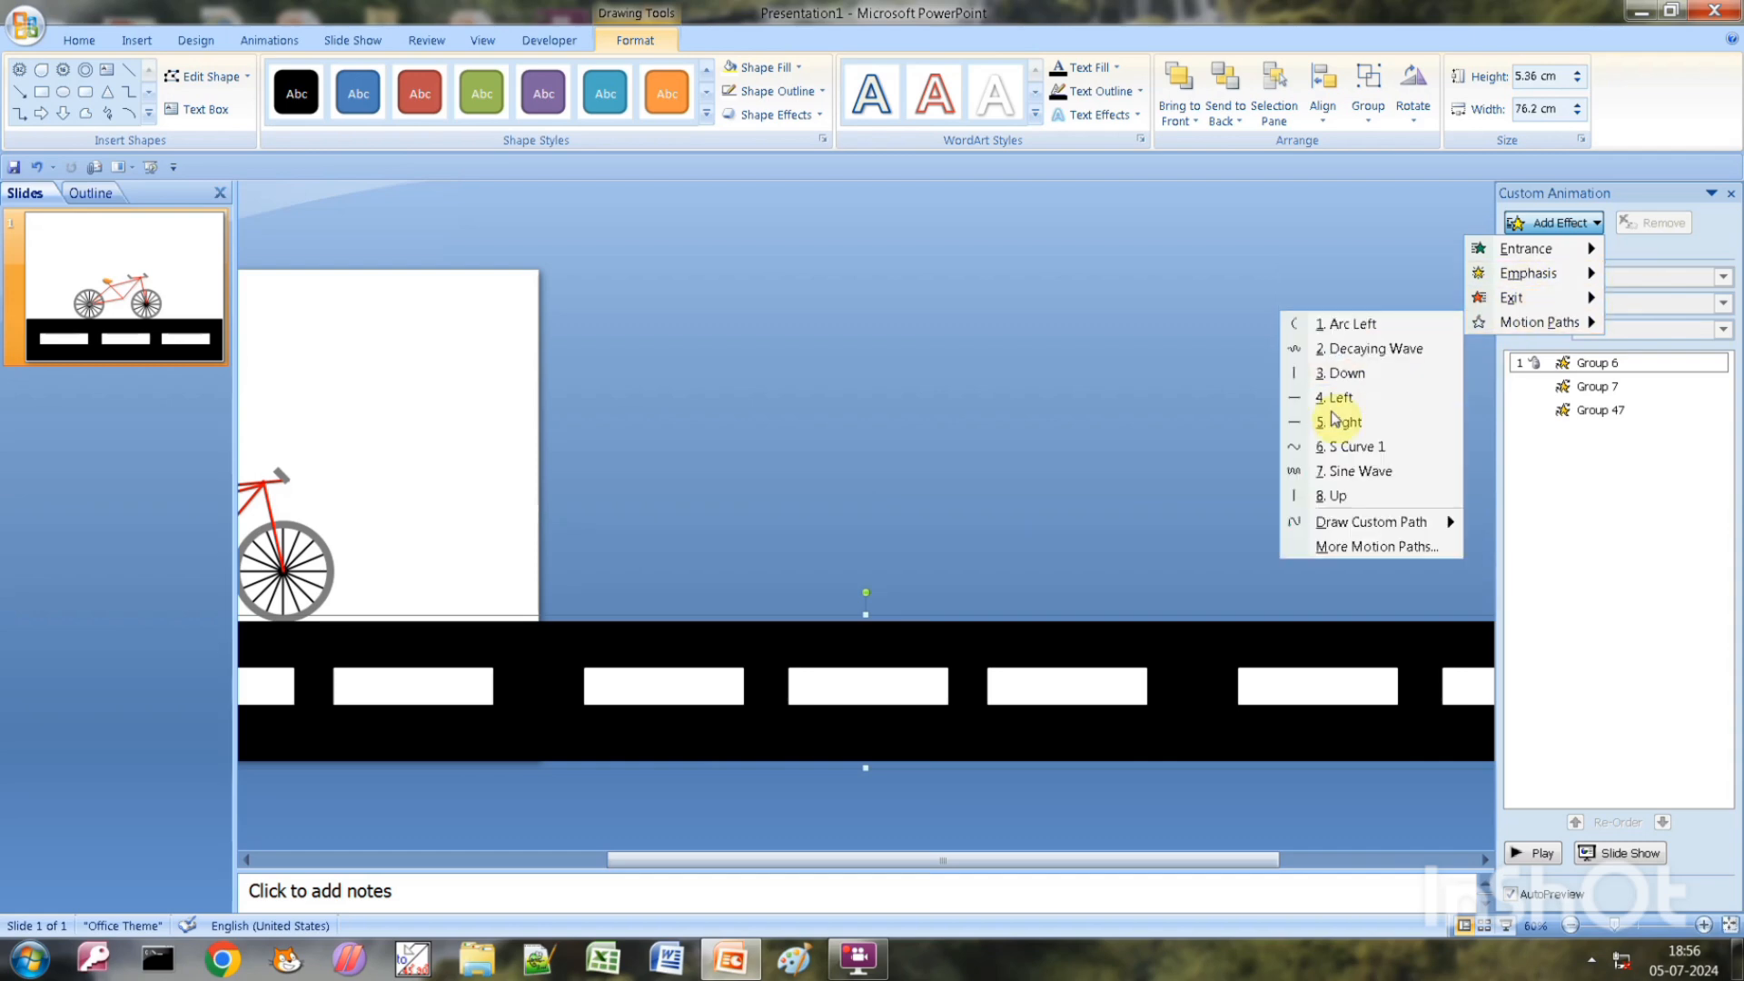
{"action": "left_click", "coordinate": [1333, 404]}
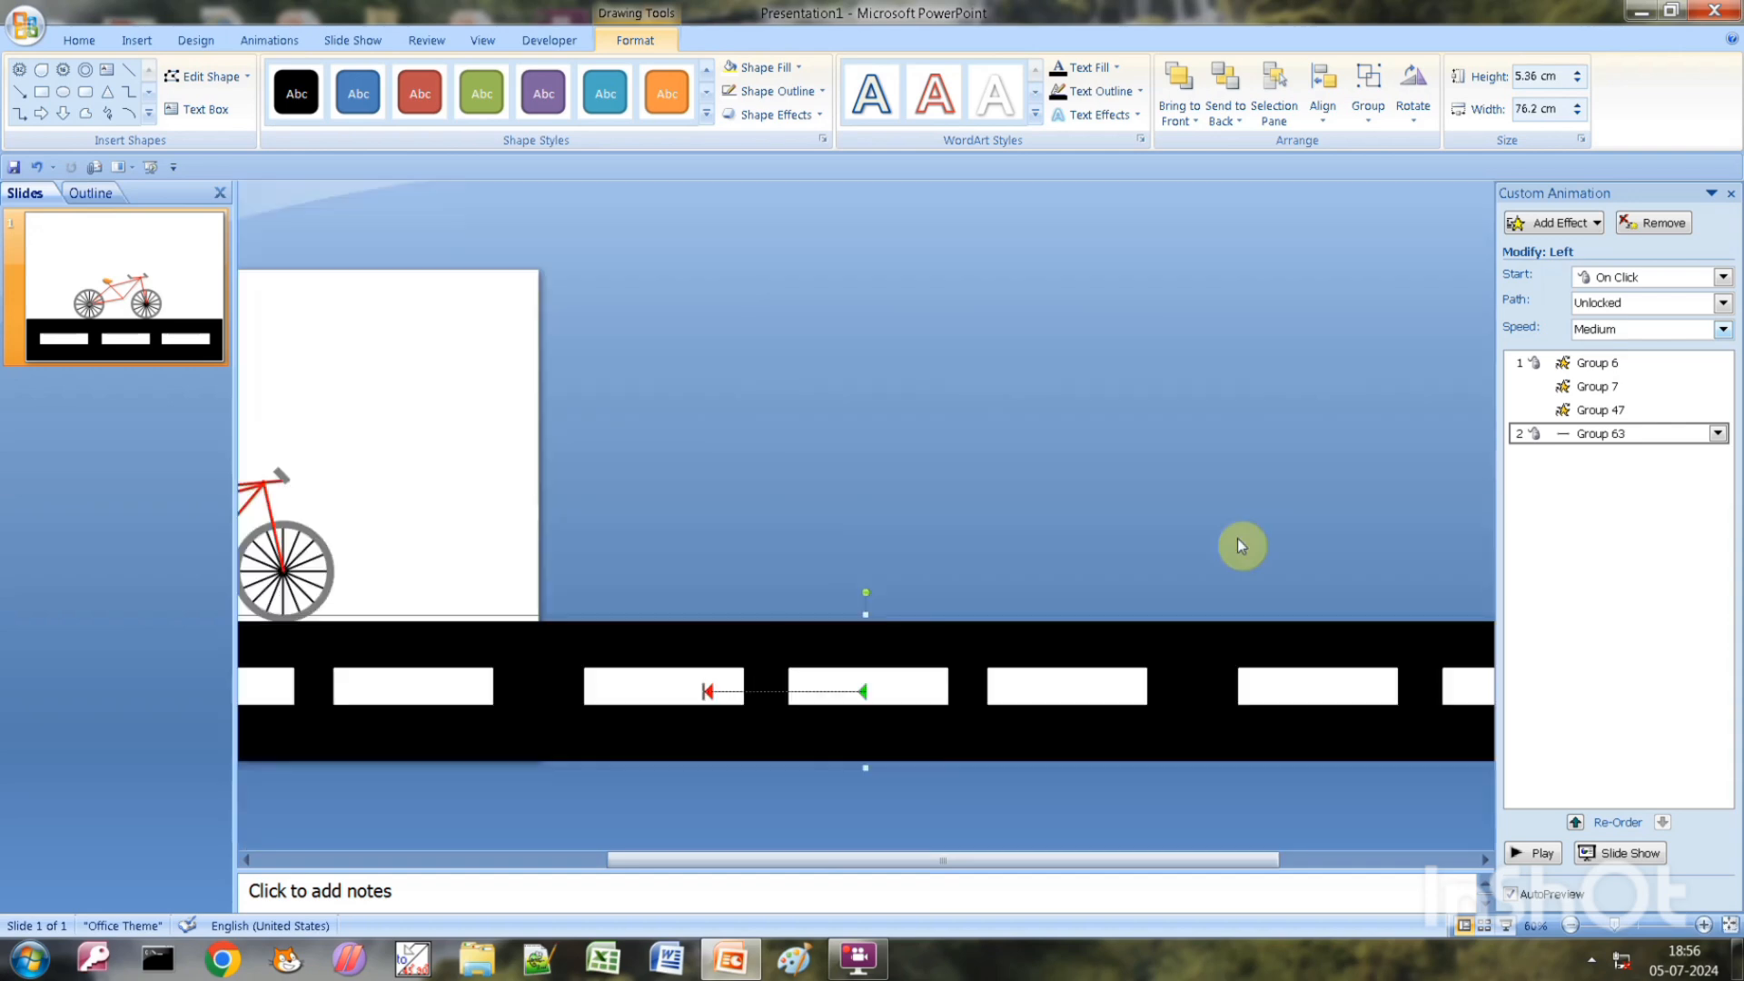
{"action": "left_click", "coordinate": [710, 692]}
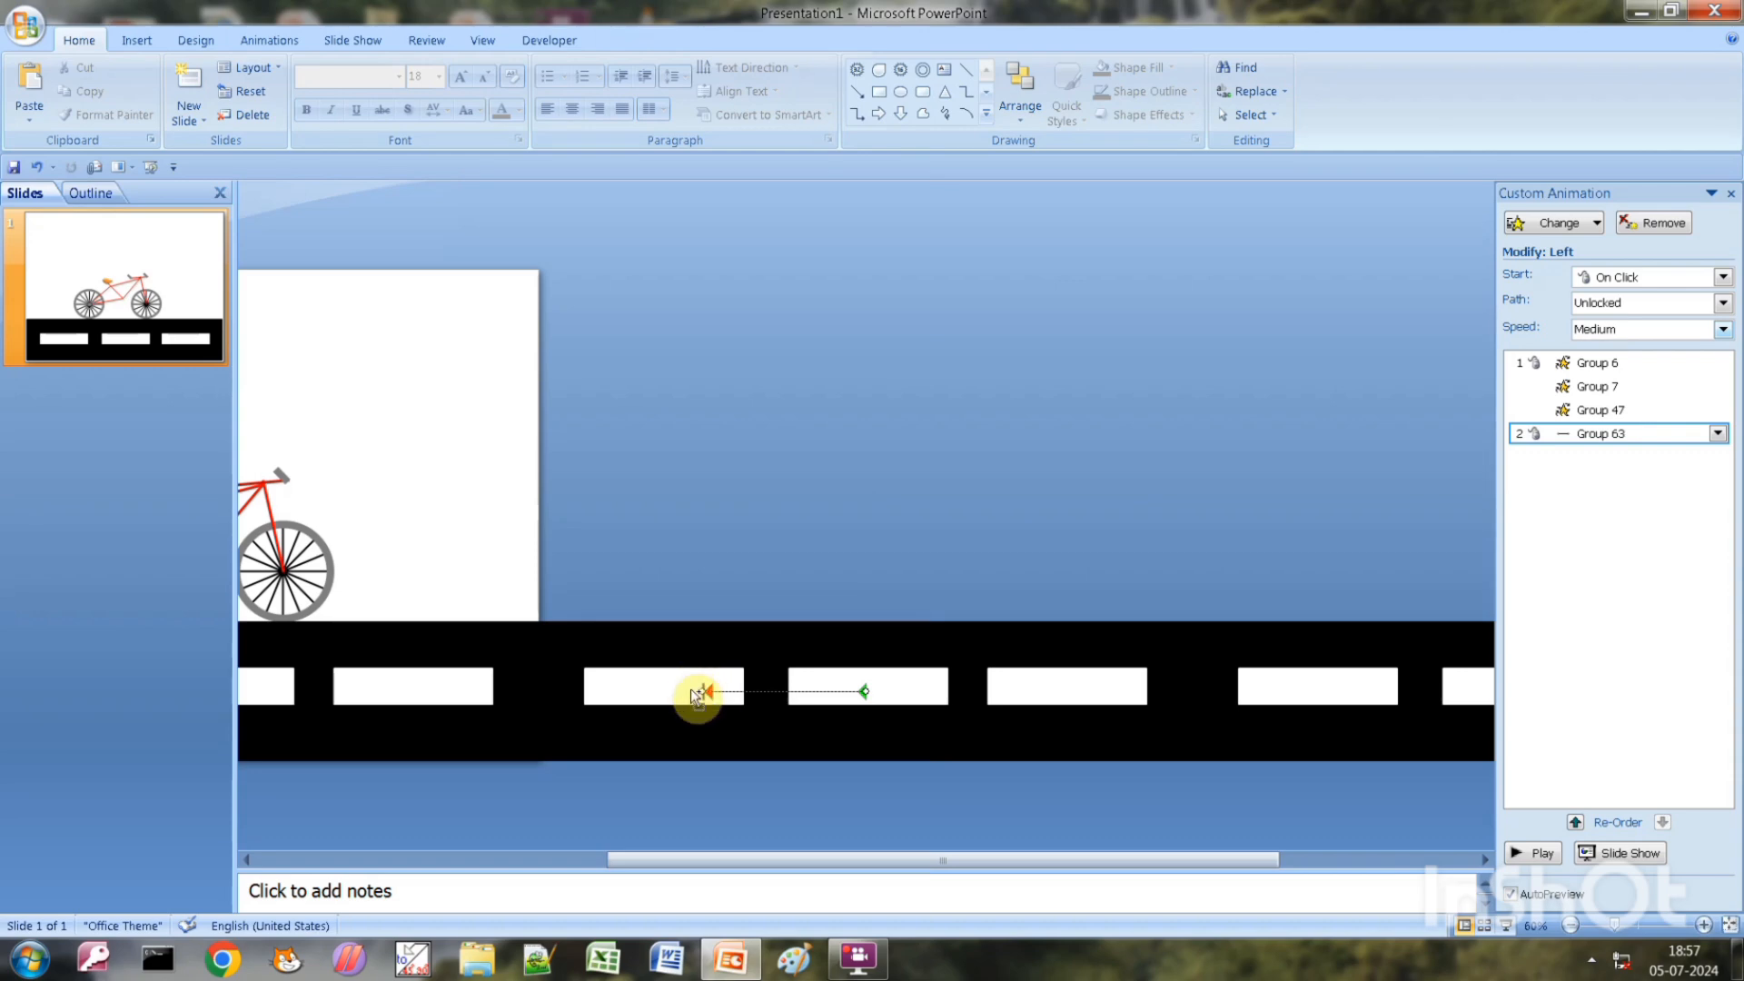
{"action": "left_click_drag", "start_coordinate": [700, 692], "coordinate": [291, 693]}
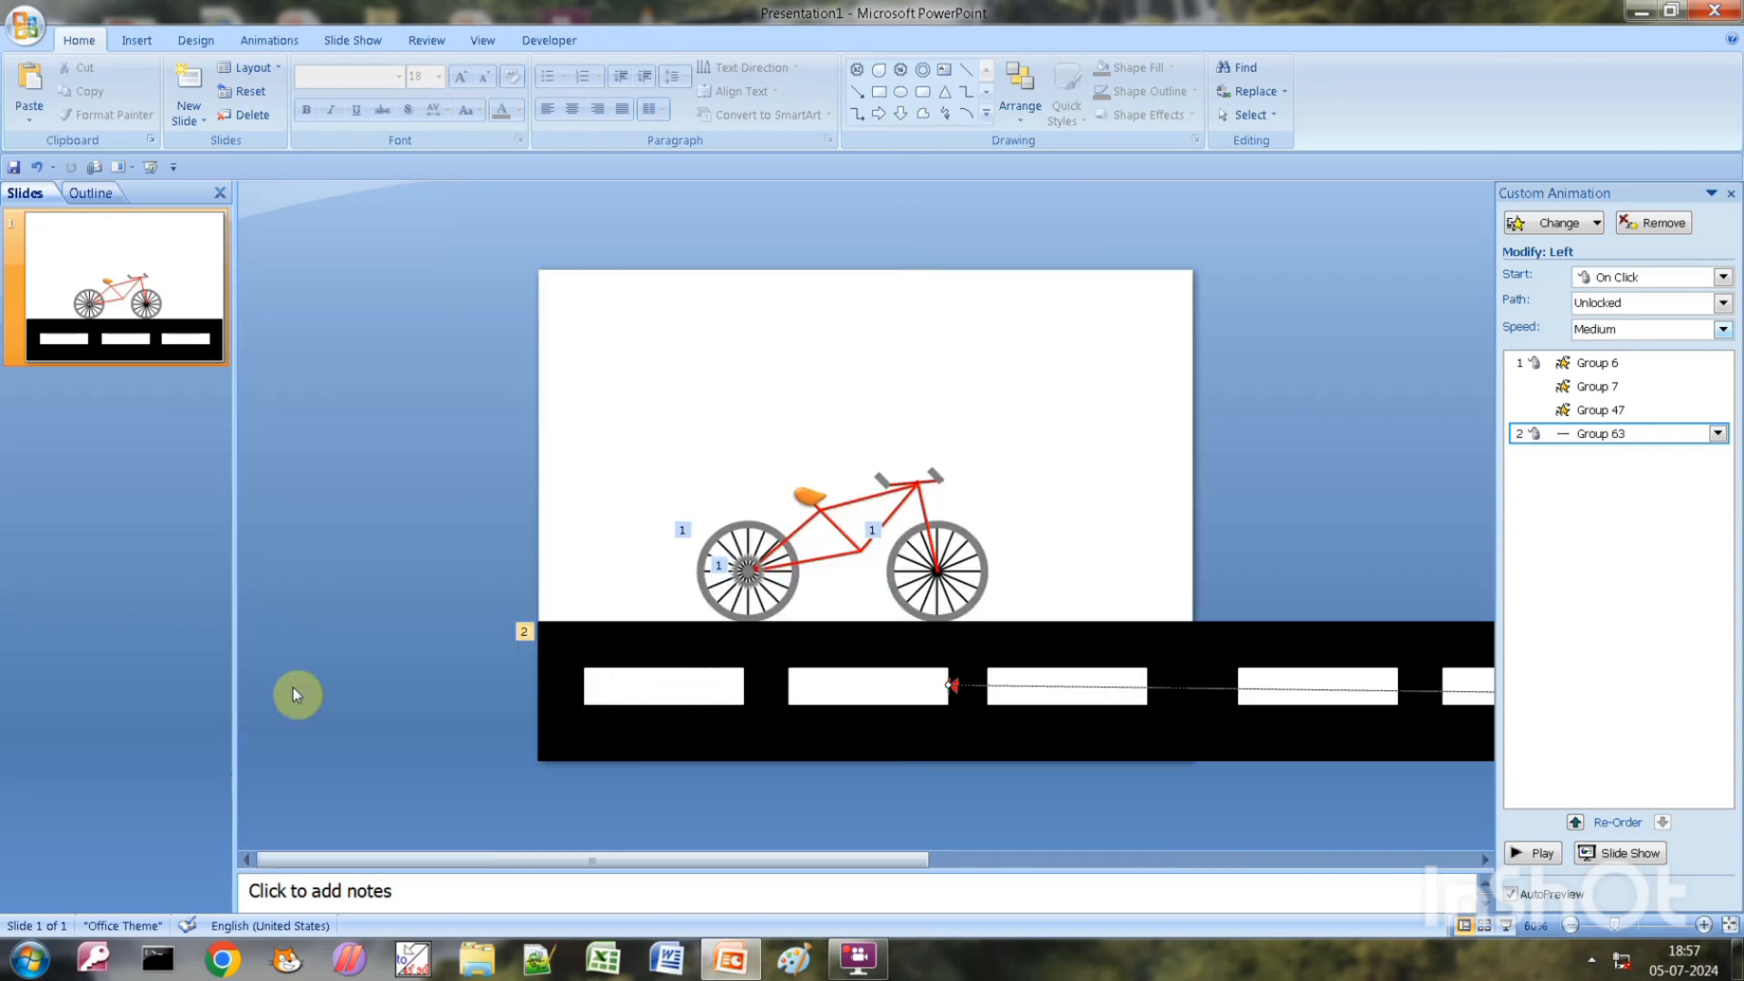